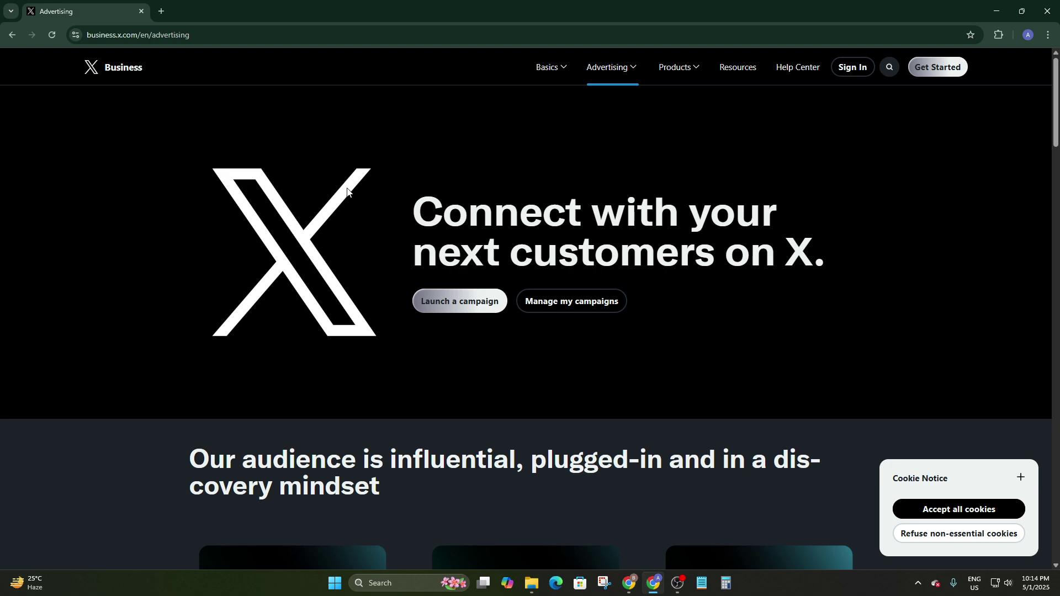
Step: Start launching a campaign by signing up to X with the offered Google account, and submit the date of birth
{"action": "left_click", "coordinate": [450, 309]}
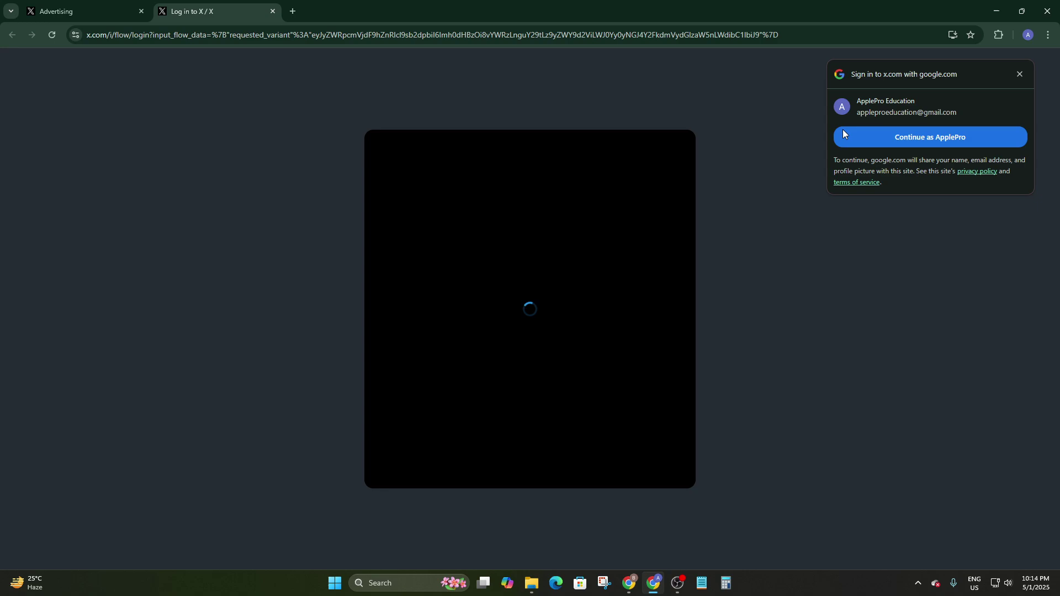
{"action": "left_click", "coordinate": [857, 139]}
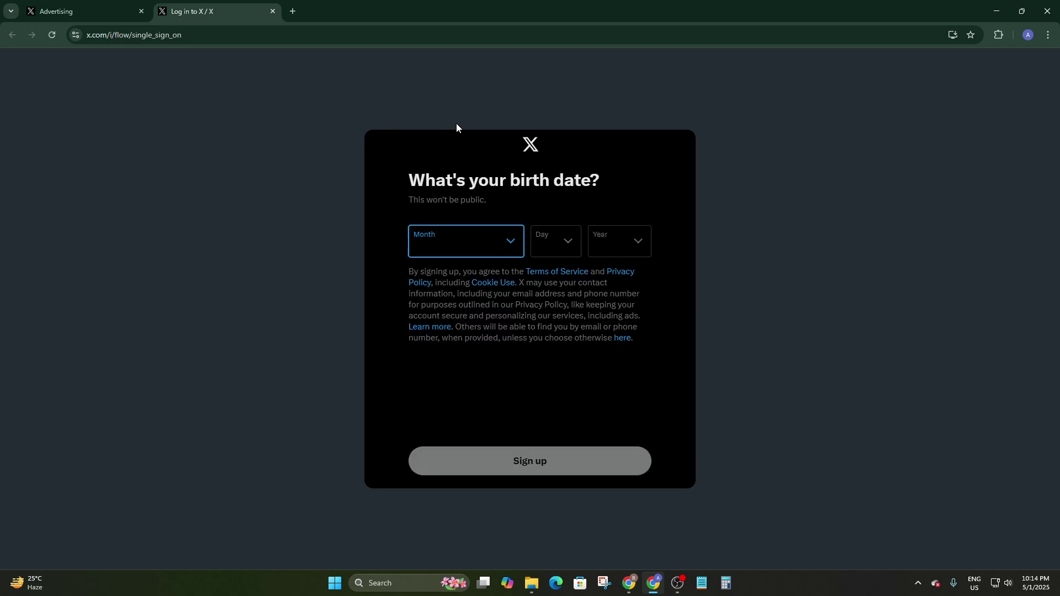
{"action": "left_click", "coordinate": [447, 251]}
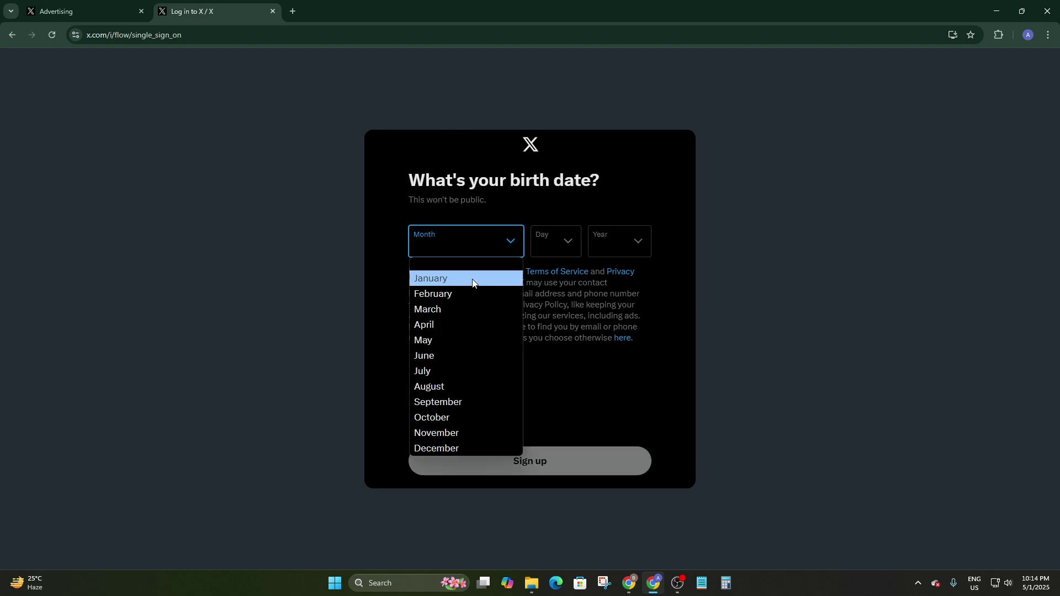
{"action": "left_click", "coordinate": [468, 355]}
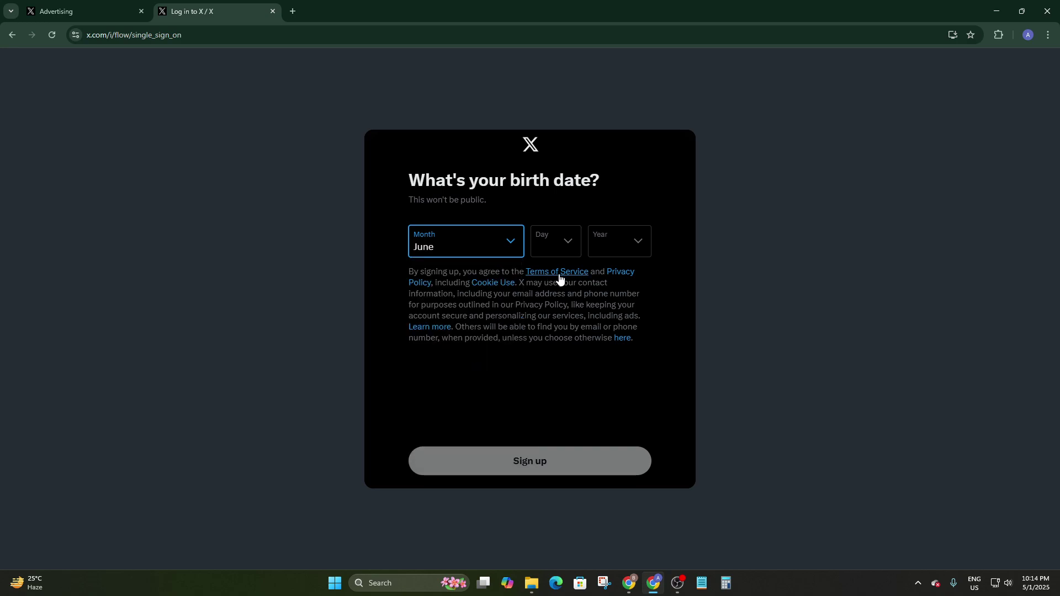
{"action": "left_click", "coordinate": [563, 244]}
{"action": "left_click", "coordinate": [552, 418]}
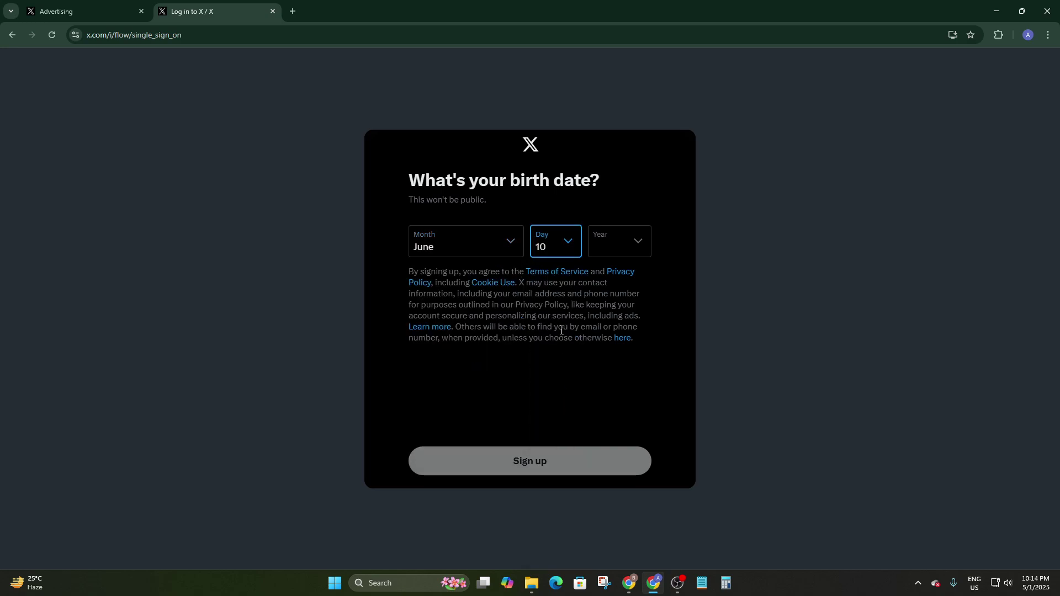
{"action": "left_click", "coordinate": [606, 246]}
{"action": "scroll", "coordinate": [605, 331], "scroll_direction": "down", "scroll_amount": 6}
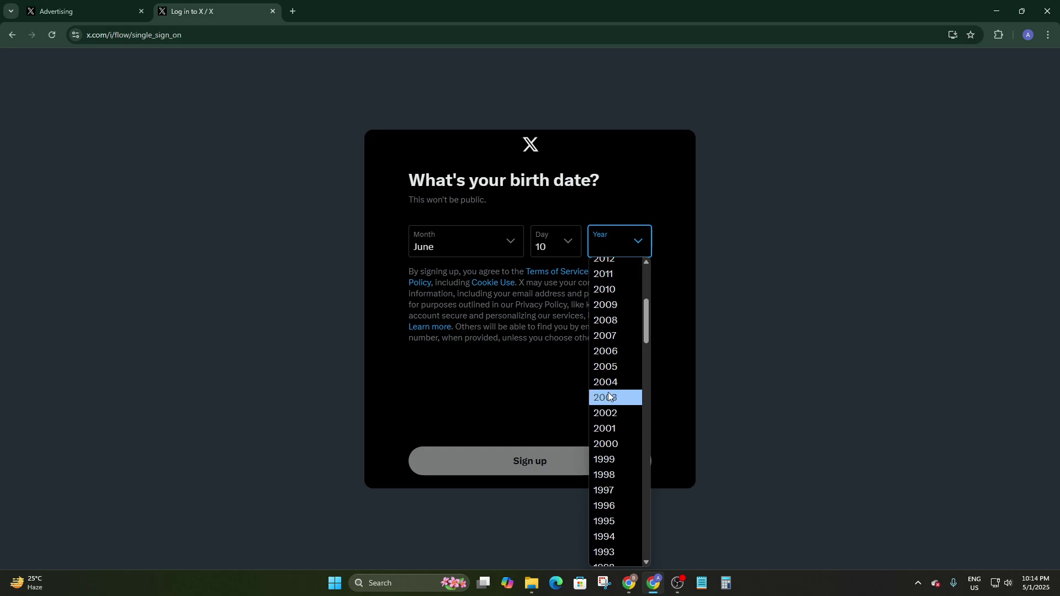
{"action": "left_click", "coordinate": [604, 334]}
{"action": "left_click", "coordinate": [530, 461]}
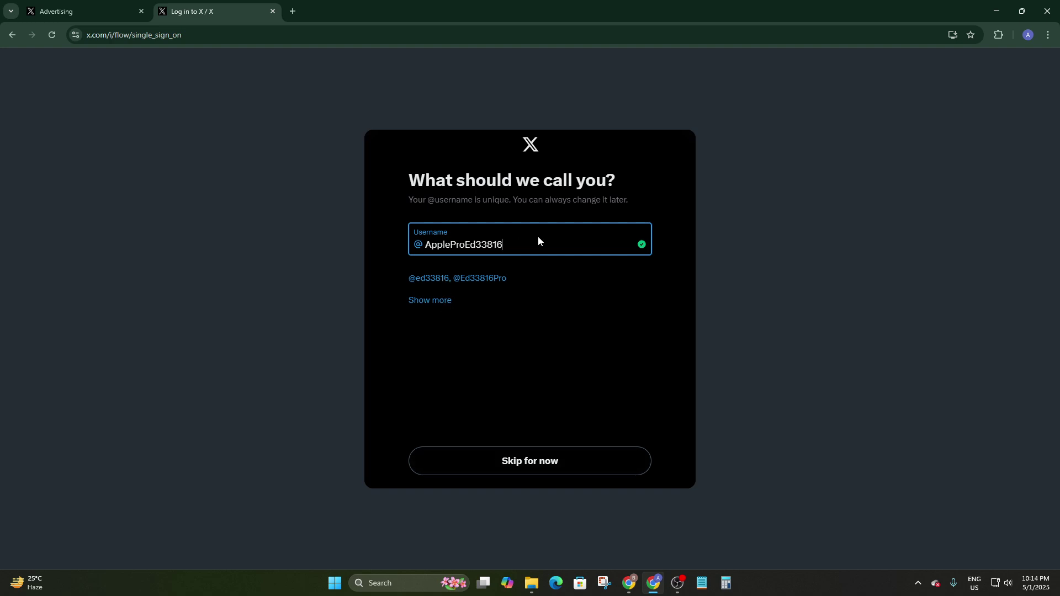
Step: View more username suggestions, keep the proposed username, and skip turning on notifications
{"action": "left_click", "coordinate": [435, 300]}
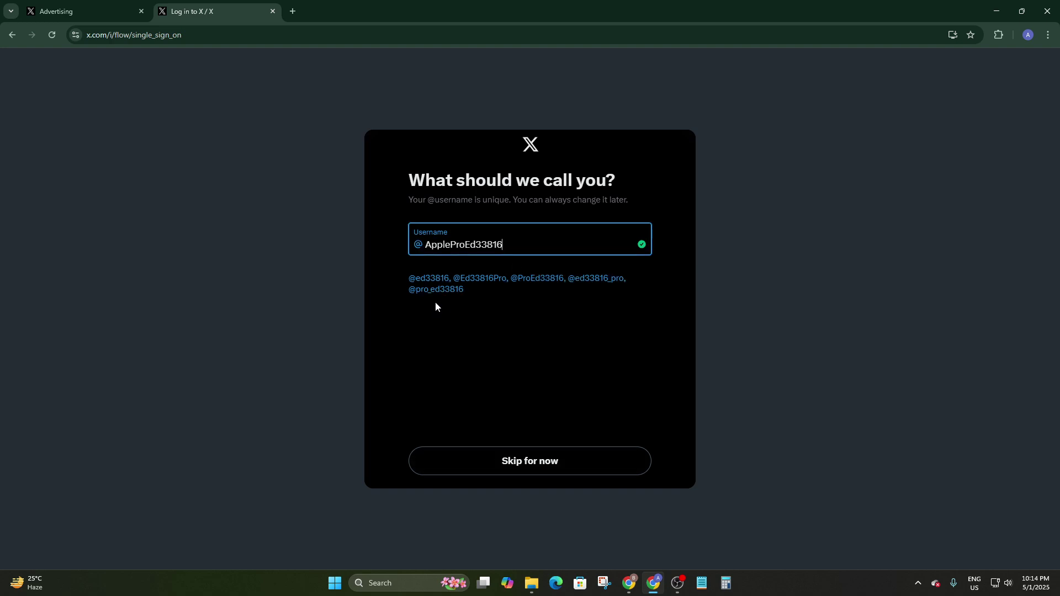
{"action": "left_click", "coordinate": [554, 349]}
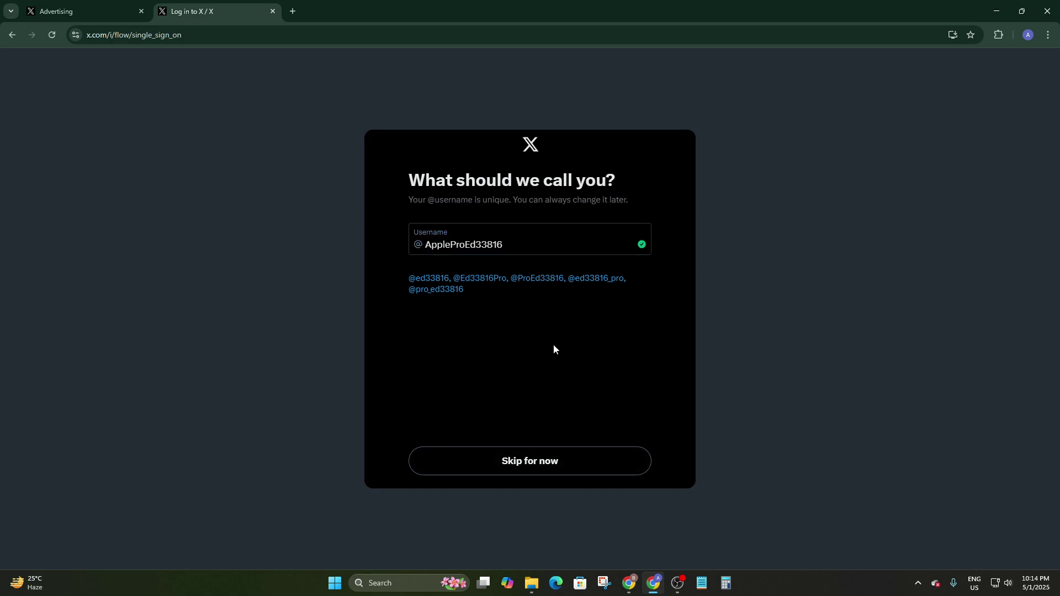
{"action": "left_click", "coordinate": [561, 464]}
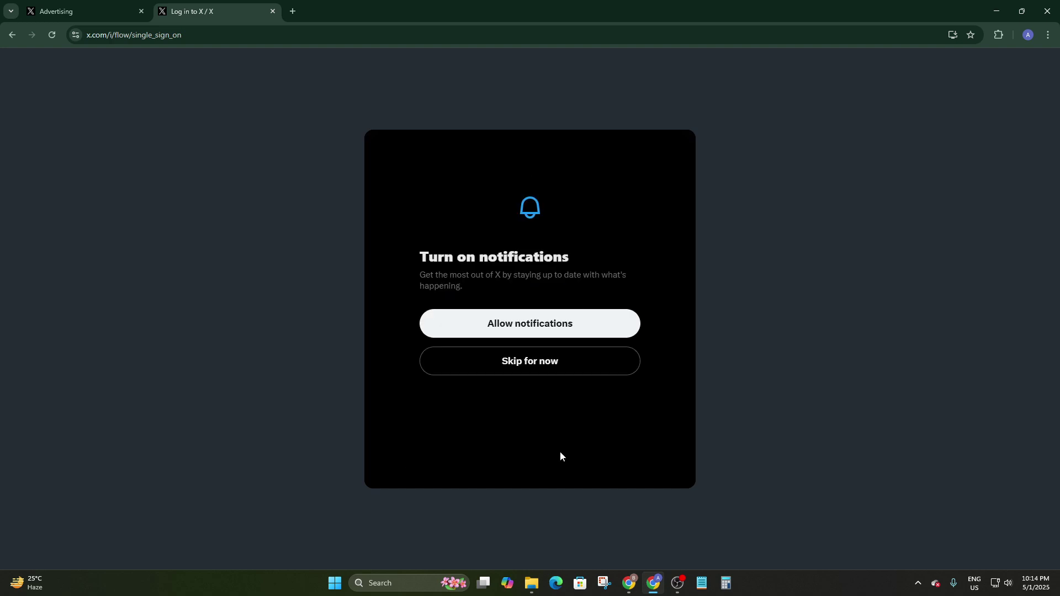
{"action": "left_click", "coordinate": [528, 367]}
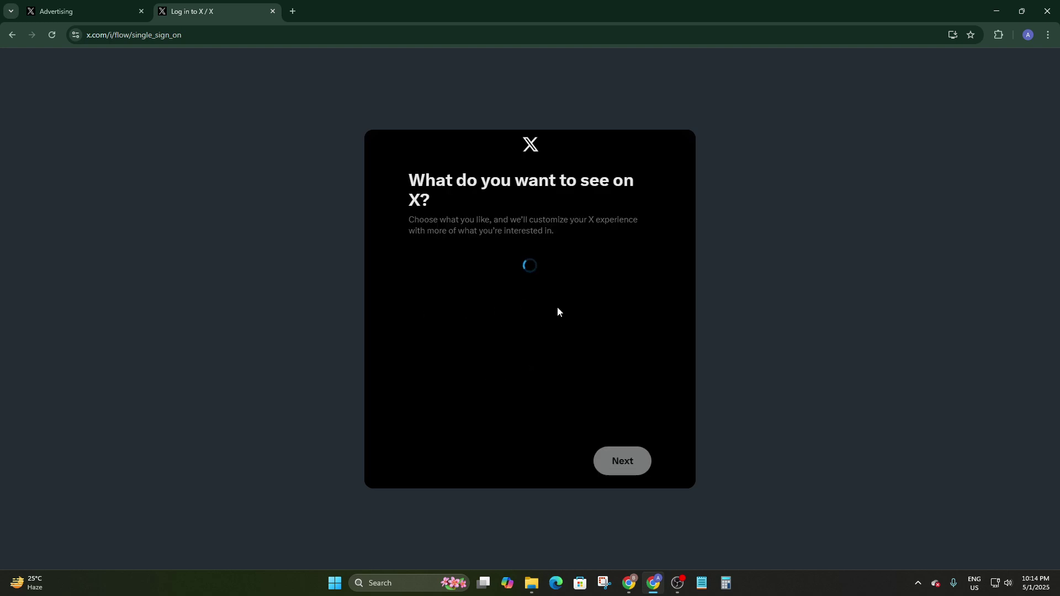
Step: Choose the interests Music, Entertainment, Sports, Gaming, Fashion & beauty, Food, Arts & culture, Technology and Business & finance, and continue
{"action": "left_click", "coordinate": [435, 278]}
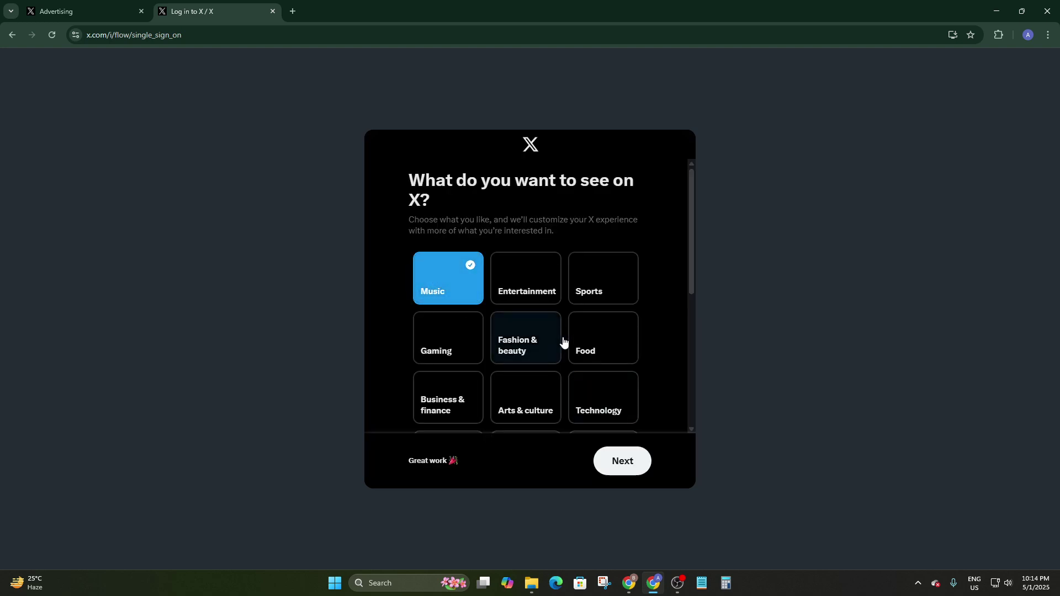
{"action": "left_click", "coordinate": [600, 286]}
{"action": "left_click", "coordinate": [586, 350]}
{"action": "left_click", "coordinate": [513, 342]}
{"action": "left_click", "coordinate": [464, 345]}
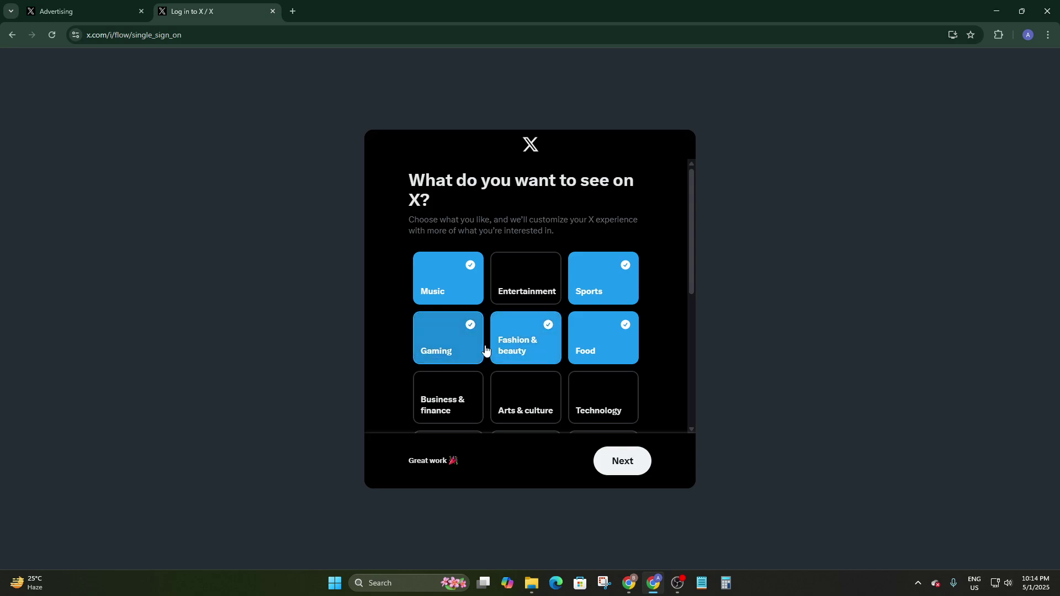
{"action": "left_click", "coordinate": [511, 289]}
{"action": "scroll", "coordinate": [544, 350], "scroll_direction": "down", "scroll_amount": 1}
{"action": "left_click", "coordinate": [541, 350]}
{"action": "left_click", "coordinate": [596, 343]}
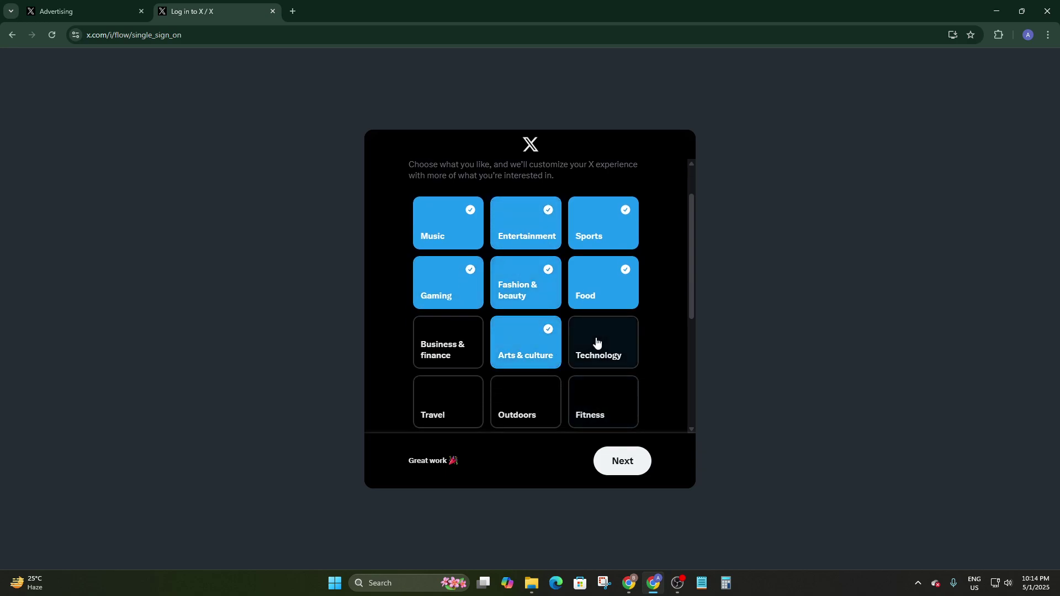
{"action": "left_click", "coordinate": [431, 355]}
{"action": "left_click", "coordinate": [621, 461]}
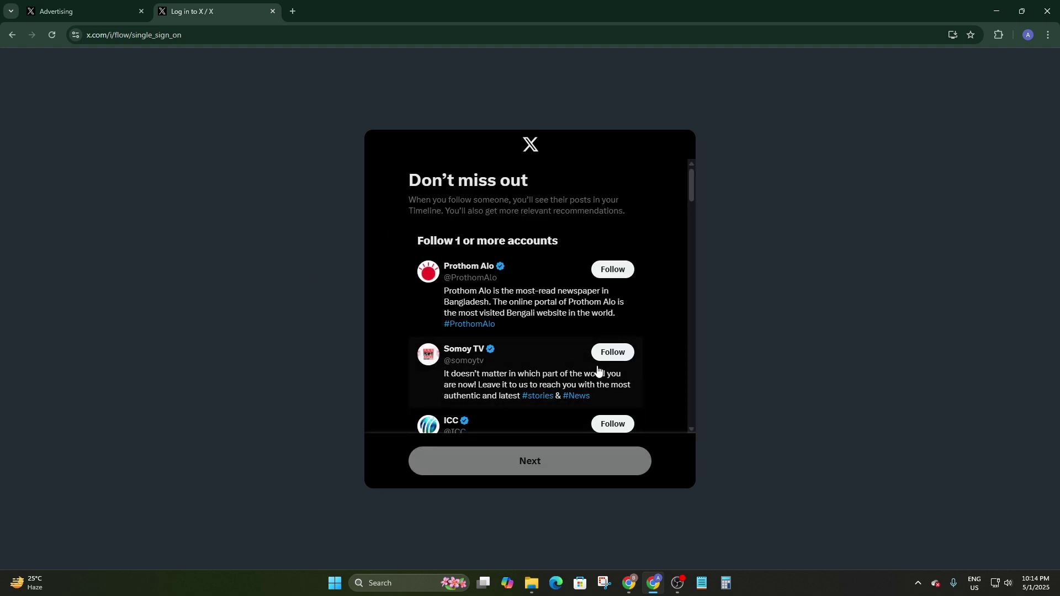
Step: Follow the suggested accounts ICC, KrypToon, BBC News Bangla and FC Barcelona, and finish the account setup
{"action": "scroll", "coordinate": [596, 371], "scroll_direction": "down", "scroll_amount": 2}
{"action": "scroll", "coordinate": [596, 372], "scroll_direction": "up", "scroll_amount": 2}
{"action": "scroll", "coordinate": [596, 371], "scroll_direction": "down", "scroll_amount": 2}
{"action": "left_click", "coordinate": [605, 315]}
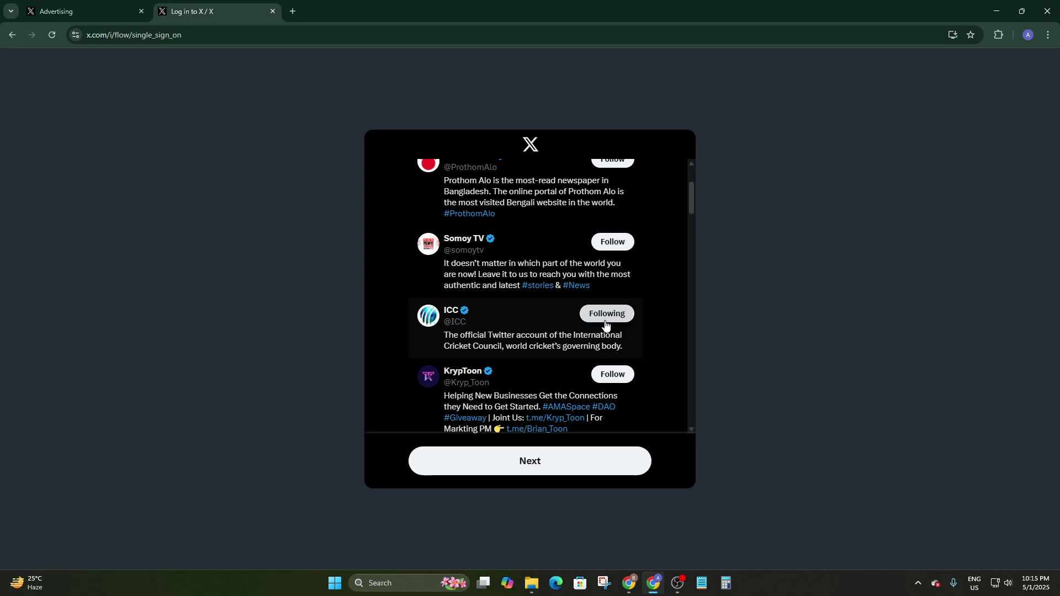
{"action": "scroll", "coordinate": [599, 325], "scroll_direction": "down", "scroll_amount": 1}
{"action": "scroll", "coordinate": [596, 323], "scroll_direction": "down", "scroll_amount": 3}
{"action": "scroll", "coordinate": [596, 279], "scroll_direction": "up", "scroll_amount": 2}
{"action": "left_click", "coordinate": [607, 209]}
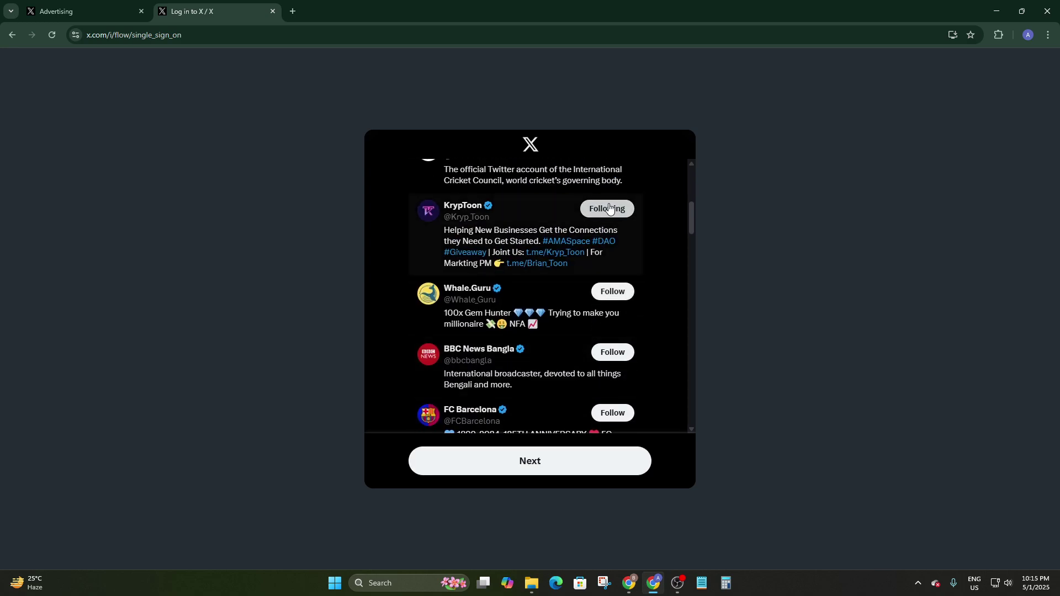
{"action": "scroll", "coordinate": [556, 390], "scroll_direction": "down", "scroll_amount": 1}
{"action": "left_click", "coordinate": [610, 297]}
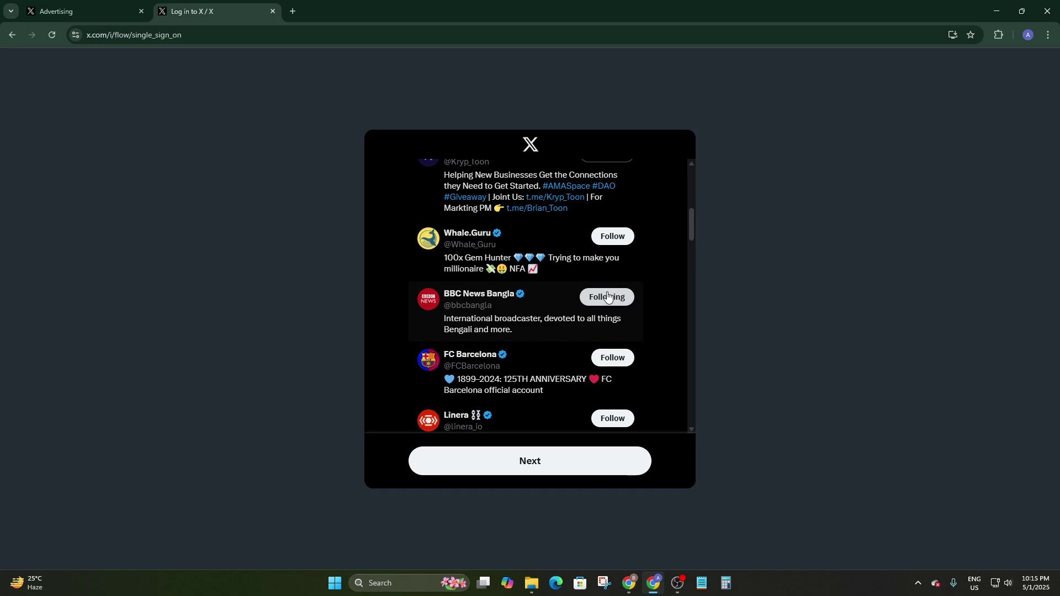
{"action": "left_click", "coordinate": [618, 359]}
{"action": "scroll", "coordinate": [615, 360], "scroll_direction": "down", "scroll_amount": 6}
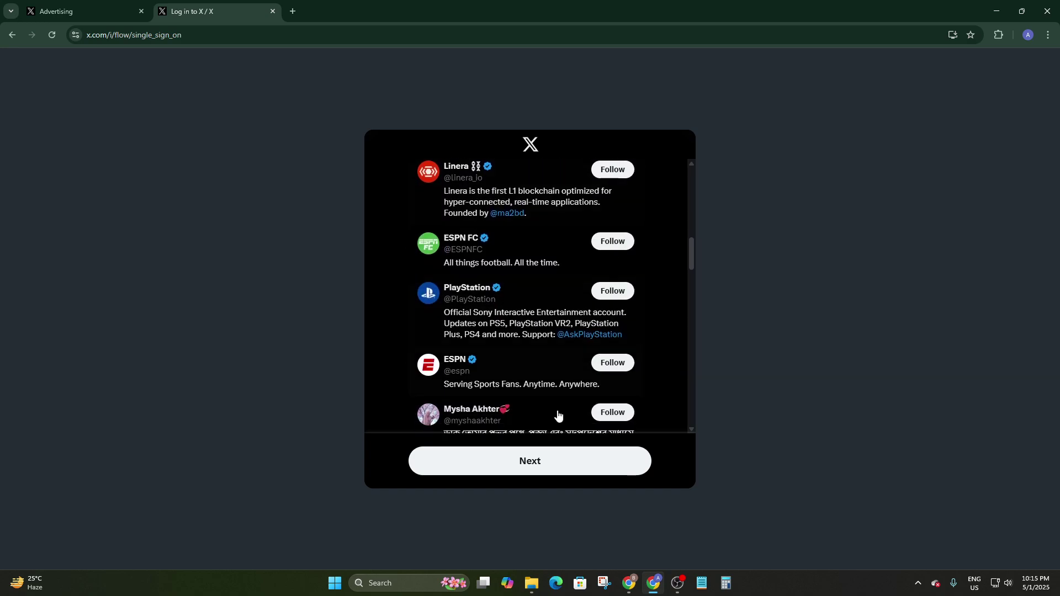
{"action": "left_click", "coordinate": [534, 451]}
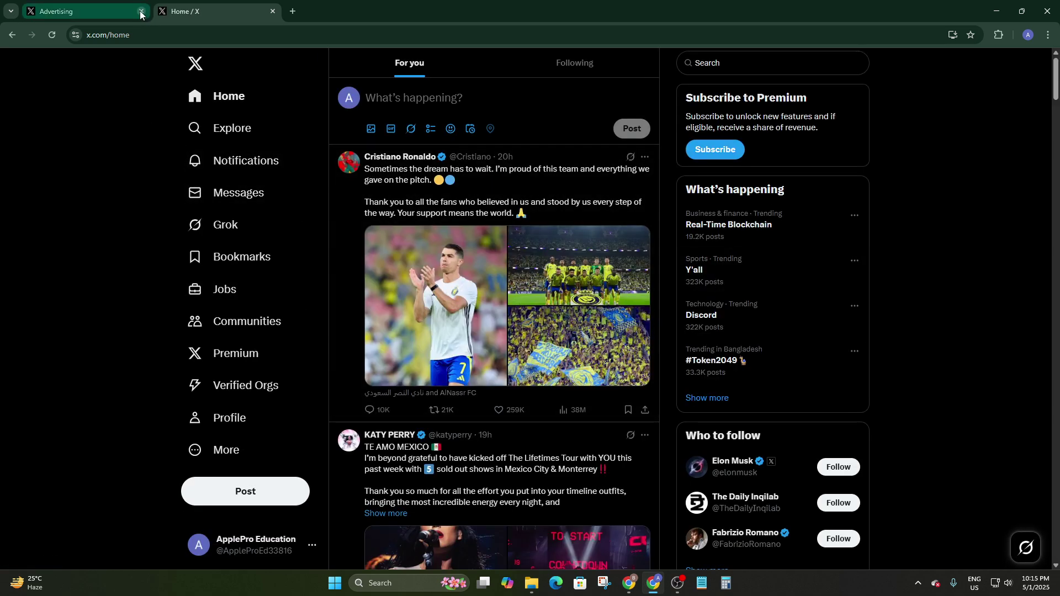
Step: Return to the X Business advertising page, launch a campaign, and set the ads account location to United States
{"action": "left_click", "coordinate": [122, 4]}
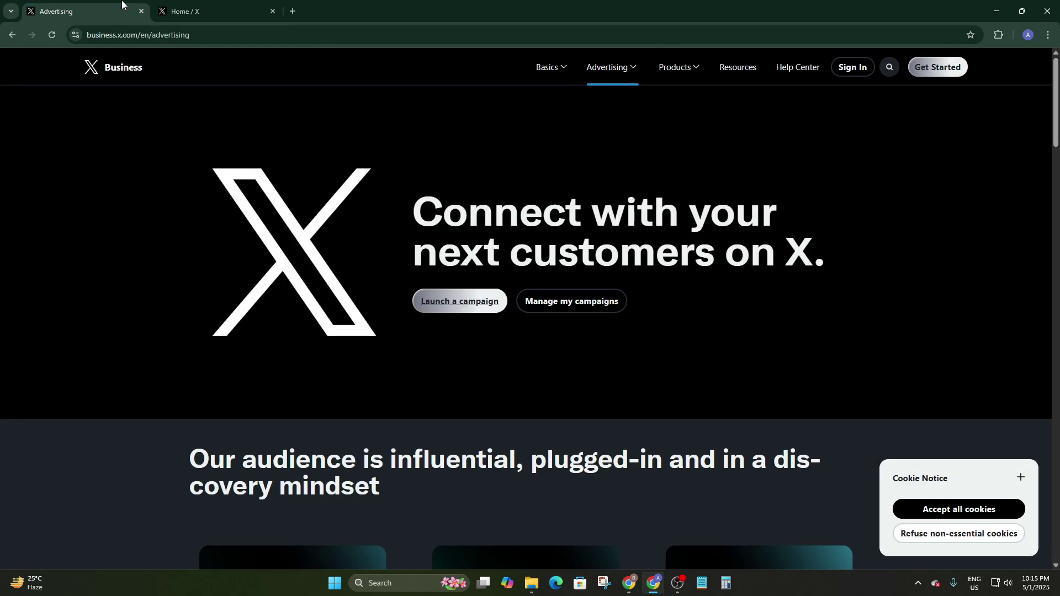
{"action": "left_click", "coordinate": [488, 302]}
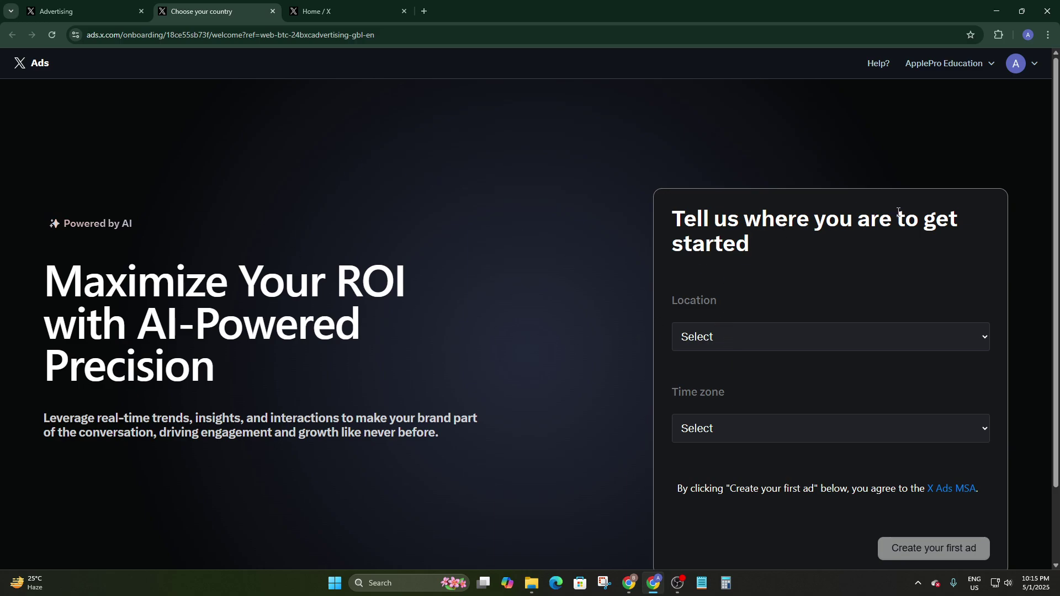
{"action": "left_click", "coordinate": [709, 331]}
{"action": "scroll", "coordinate": [731, 220], "scroll_direction": "down", "scroll_amount": 1}
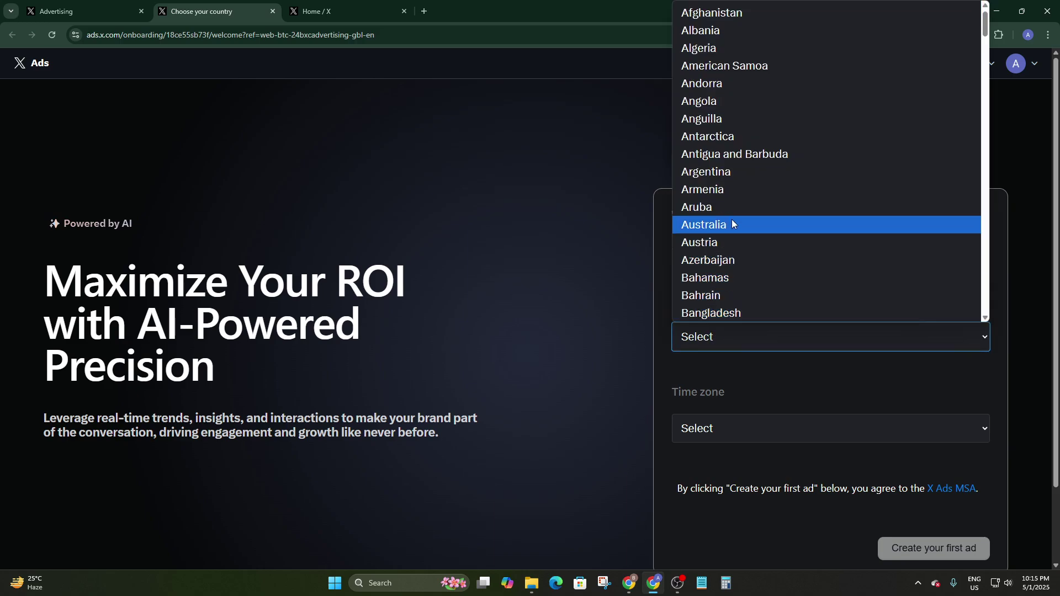
{"action": "scroll", "coordinate": [744, 201], "scroll_direction": "up", "scroll_amount": 1}
{"action": "scroll", "coordinate": [747, 203], "scroll_direction": "down", "scroll_amount": 20}
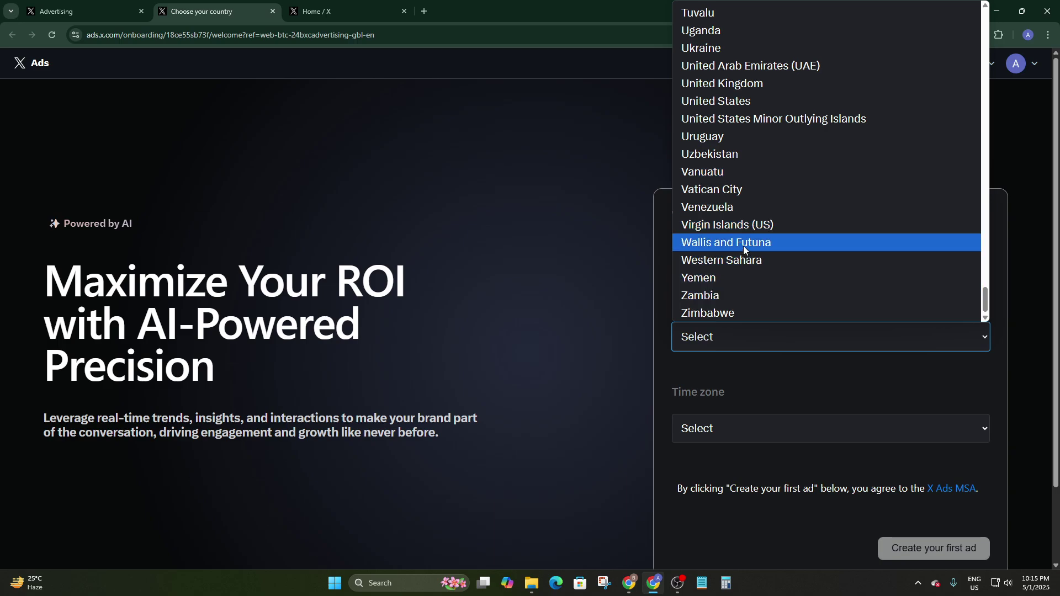
{"action": "left_click", "coordinate": [732, 101]}
{"action": "scroll", "coordinate": [773, 368], "scroll_direction": "down", "scroll_amount": 2}
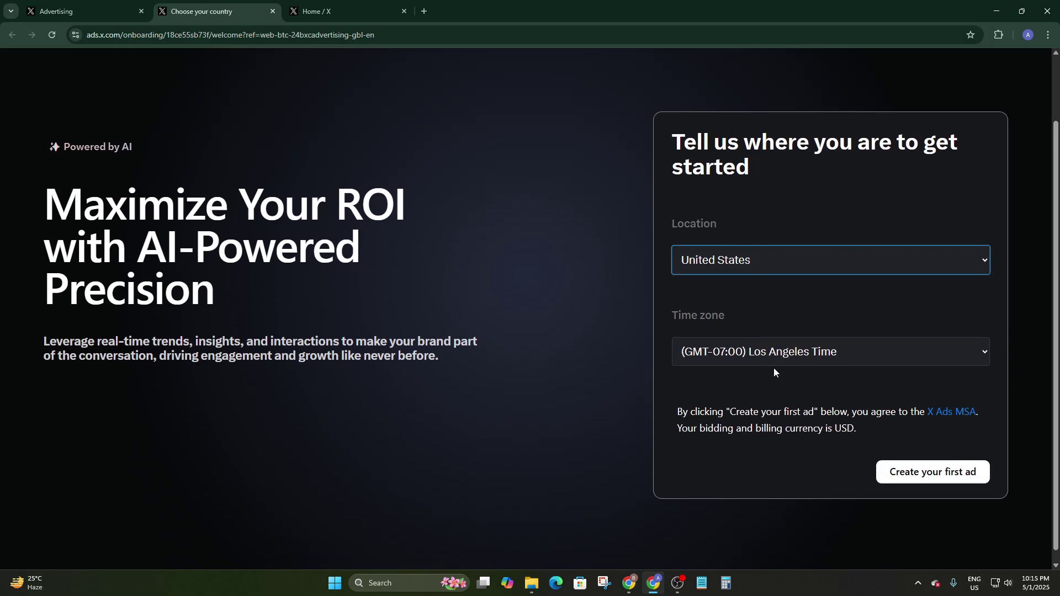
Step: Check the time zone options, keep (GMT-07:00) Los Angeles Time, and proceed to create the first ad
{"action": "left_click", "coordinate": [711, 342]}
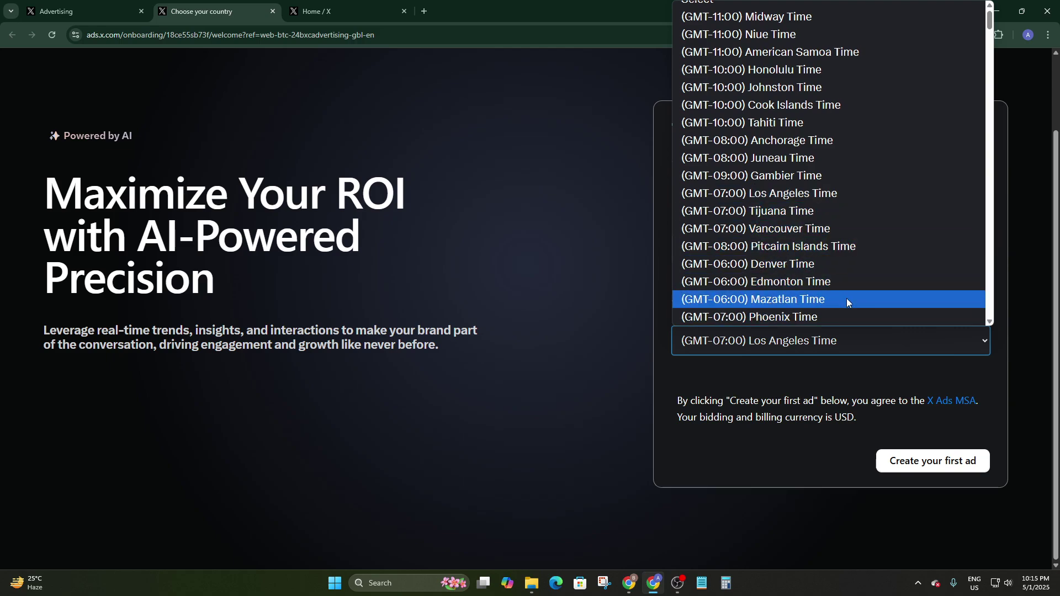
{"action": "left_click", "coordinate": [635, 353]}
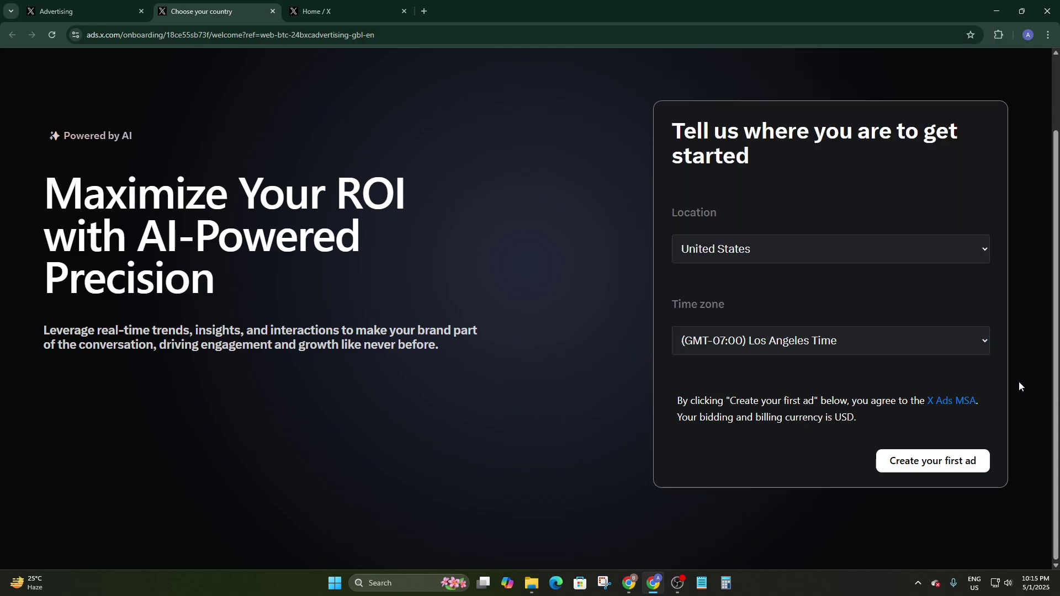
{"action": "left_click", "coordinate": [932, 466]}
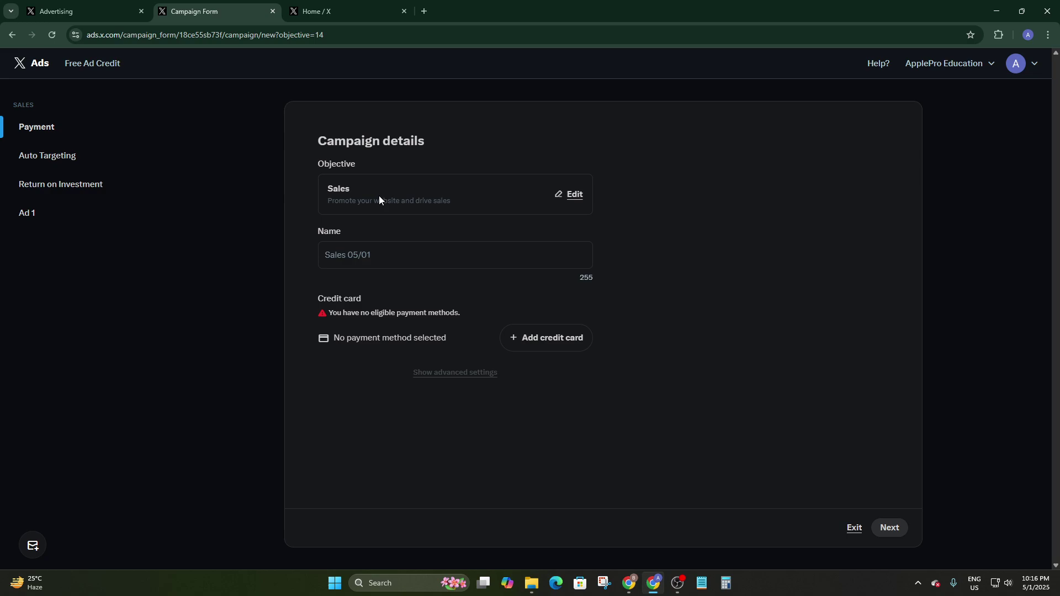
Step: Review the campaign objectives while keeping Sales, and name the campaign "Sale generate campaign"
{"action": "left_click", "coordinate": [571, 196]}
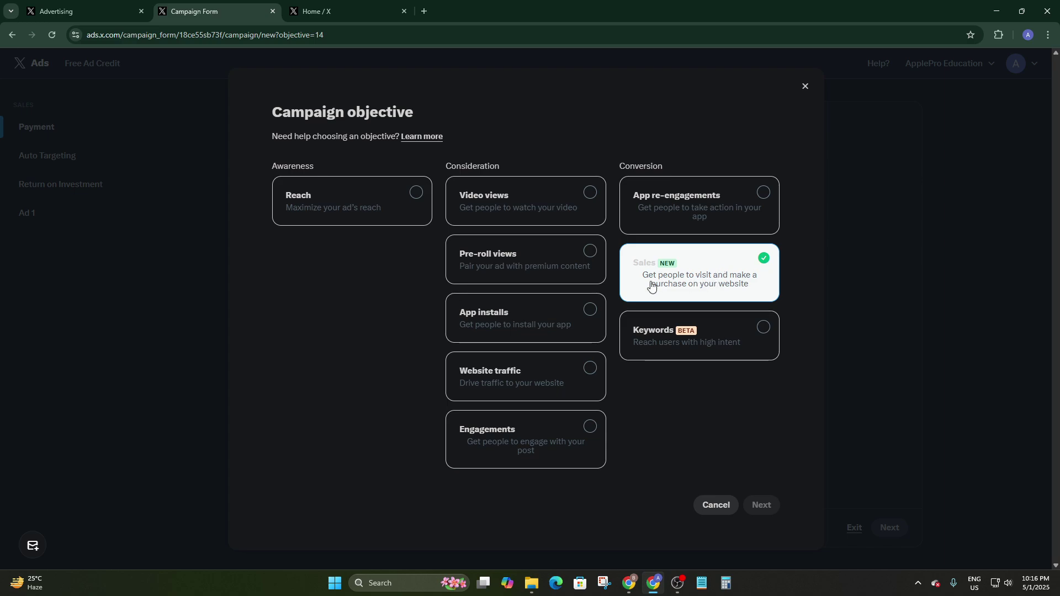
{"action": "left_click", "coordinate": [716, 505]}
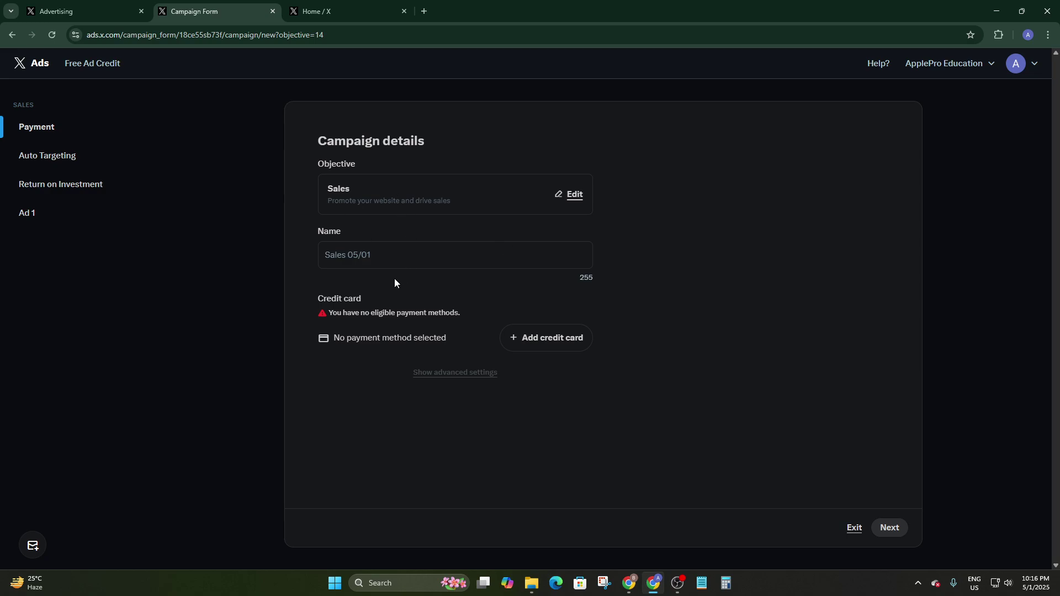
{"action": "left_click", "coordinate": [366, 256]}
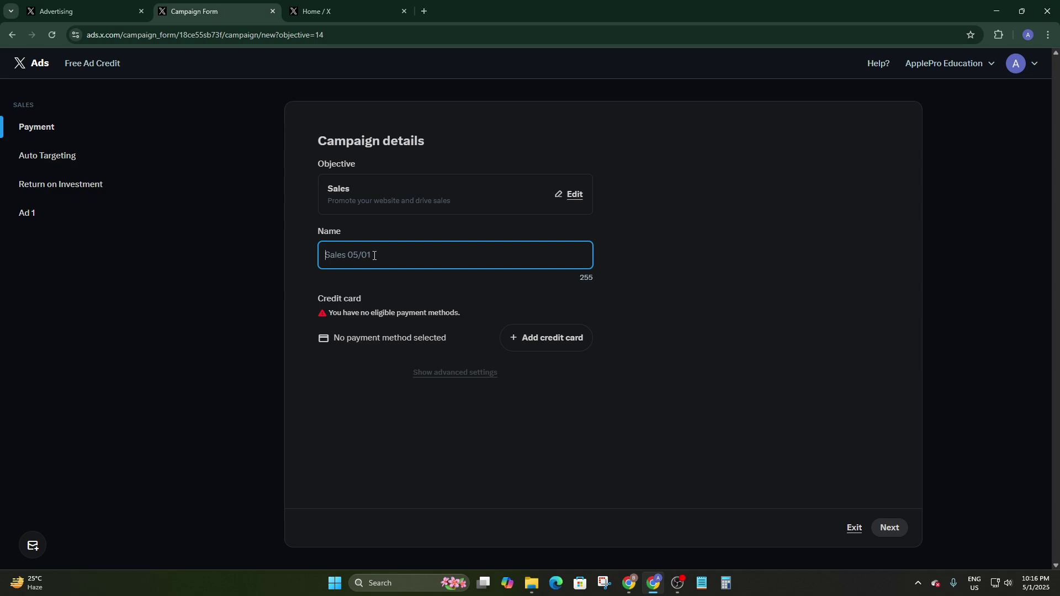
{"action": "type", "text": "Sale generate campaign"}
{"action": "left_click", "coordinate": [373, 314]}
Step: Examine the card and billing fields required for adding a credit card, and close the form without saving
{"action": "left_click_drag", "start_coordinate": [304, 298], "coordinate": [375, 305]}
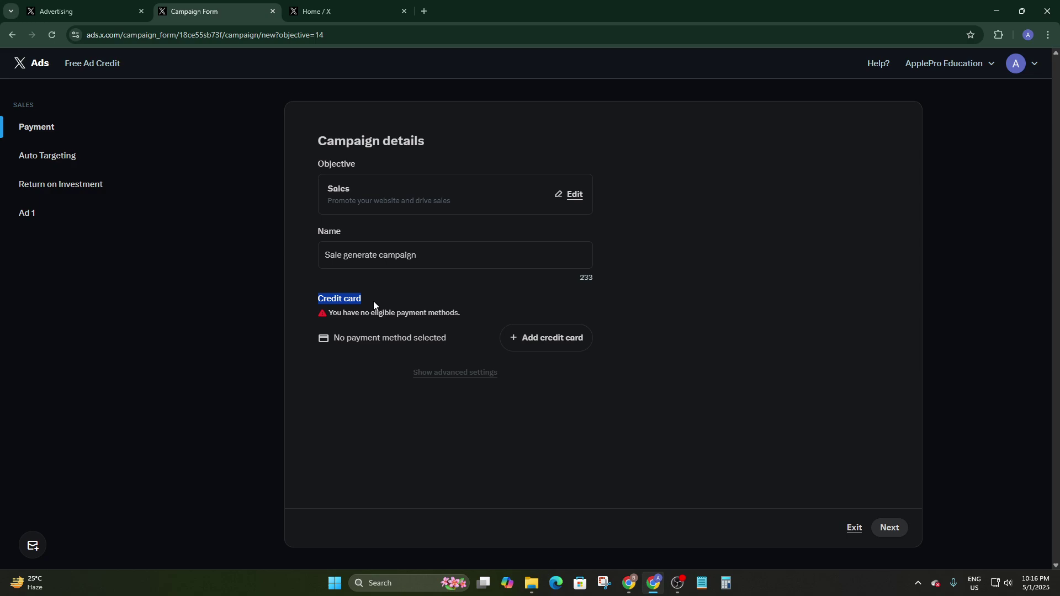
{"action": "left_click", "coordinate": [540, 342]}
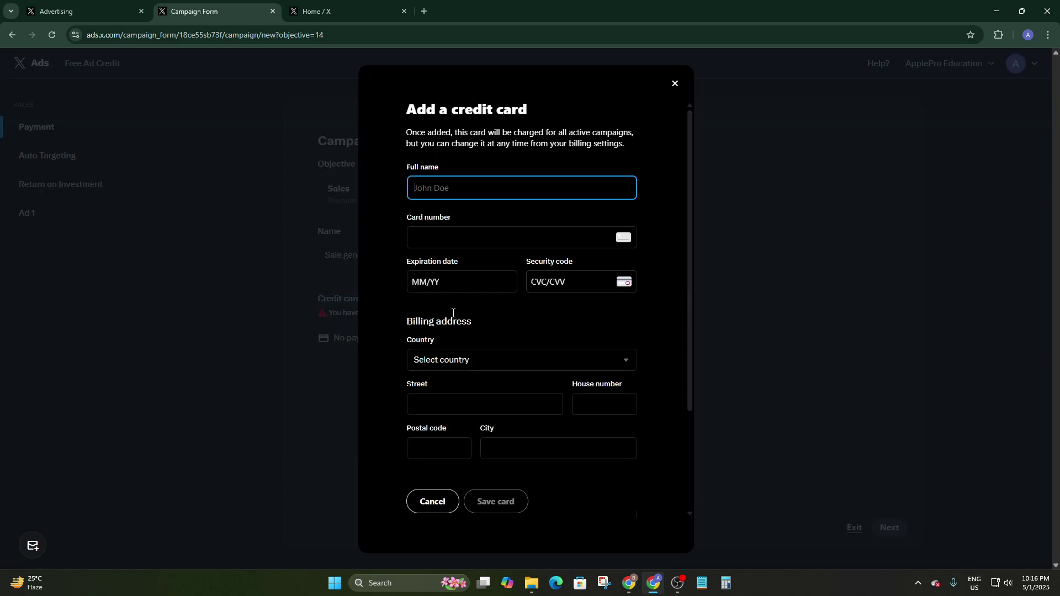
{"action": "left_click_drag", "start_coordinate": [407, 168], "coordinate": [459, 170]}
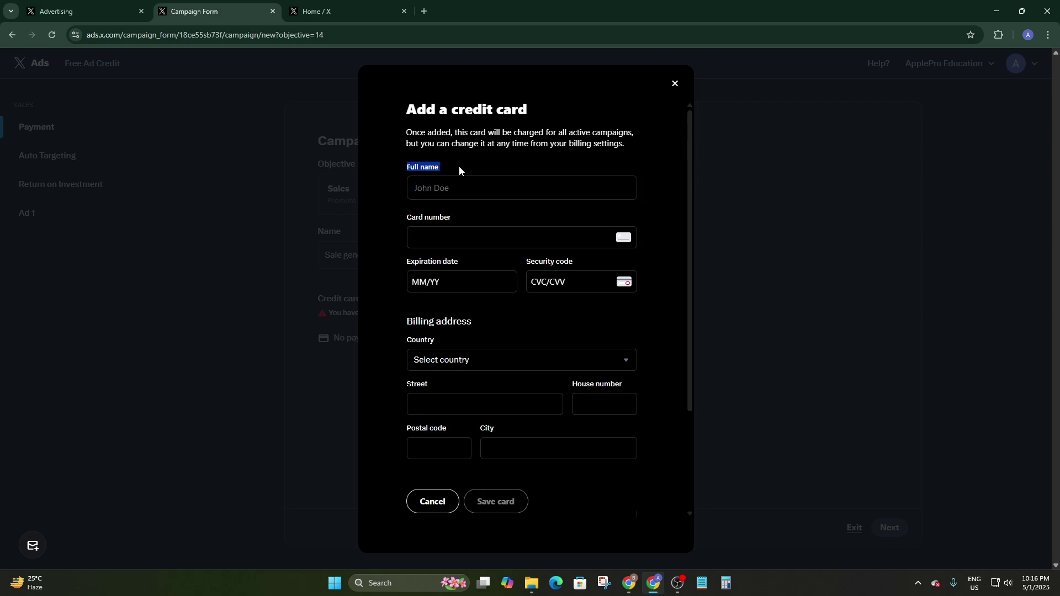
{"action": "left_click_drag", "start_coordinate": [398, 223], "coordinate": [479, 225]}
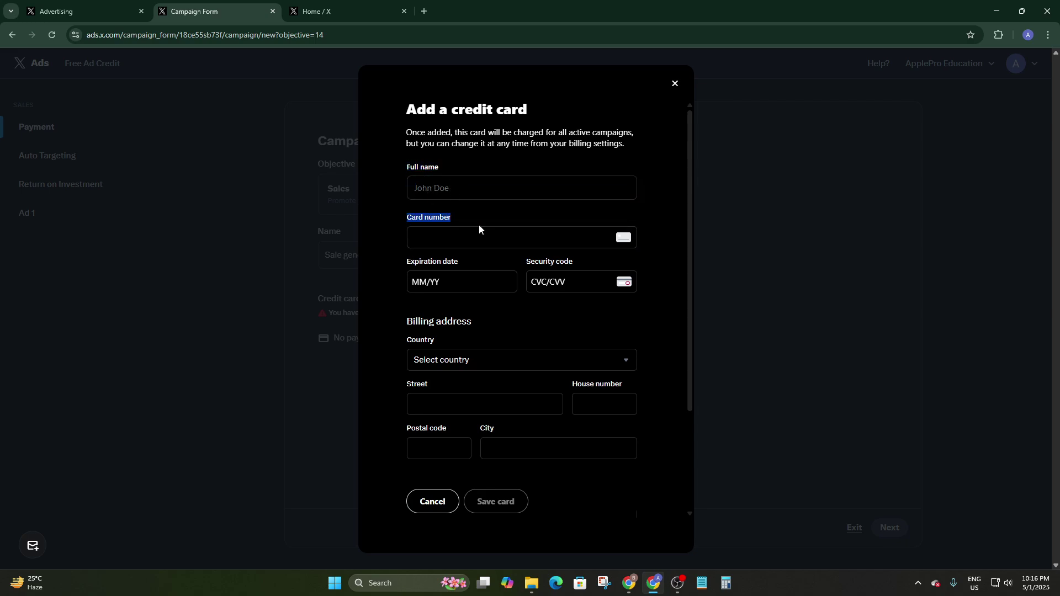
{"action": "left_click_drag", "start_coordinate": [404, 263], "coordinate": [496, 269]}
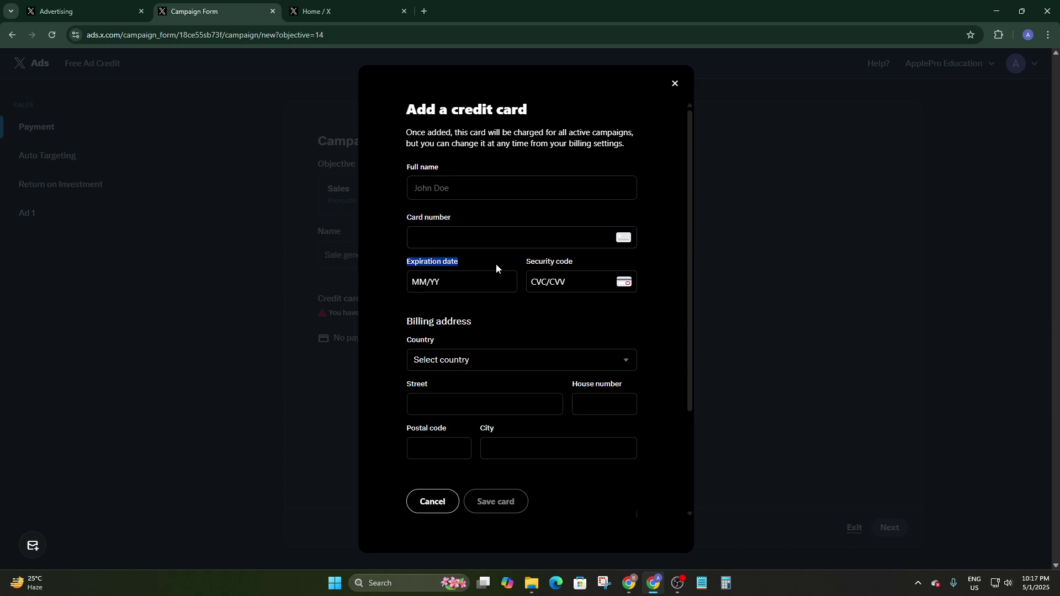
{"action": "double_click", "coordinate": [530, 264]}
{"action": "scroll", "coordinate": [476, 473], "scroll_direction": "down", "scroll_amount": 3}
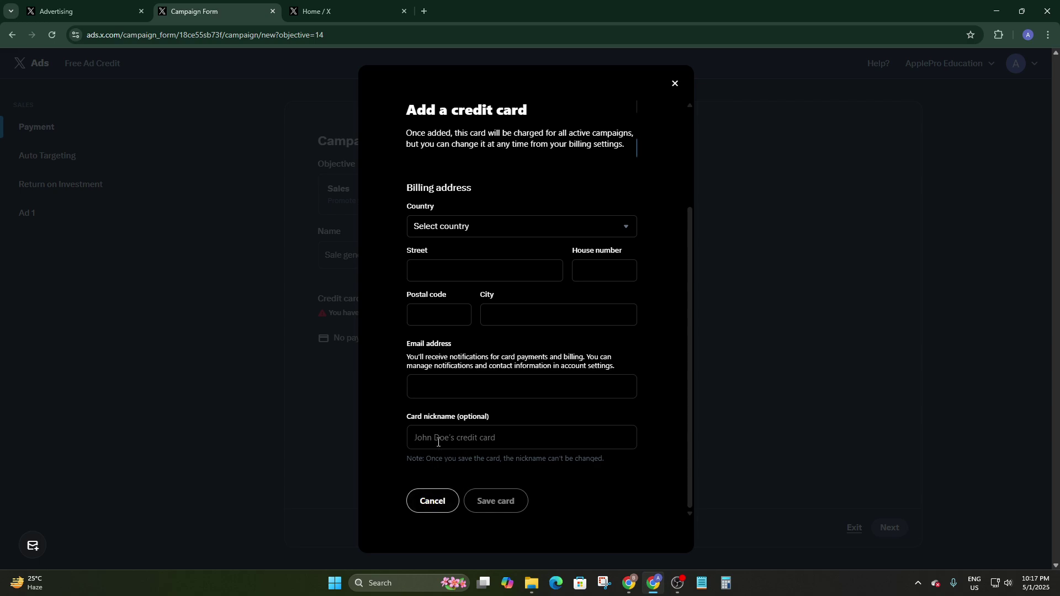
{"action": "left_click", "coordinate": [447, 506]}
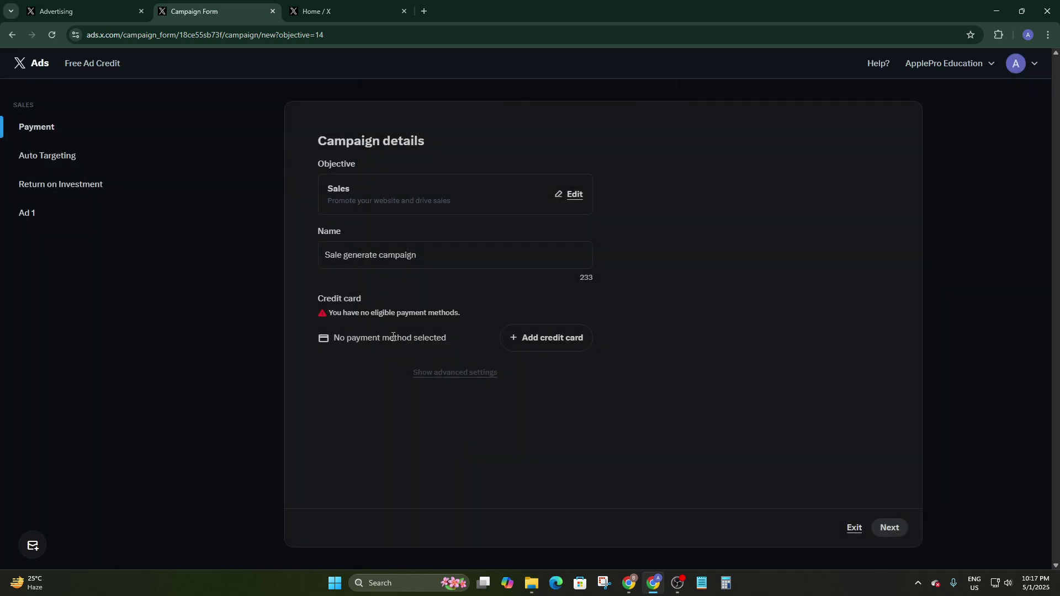
Step: Go to Auto Targeting, dismiss the third-party audience notice, and add United Kingdom to the included locations
{"action": "left_click", "coordinate": [35, 160]}
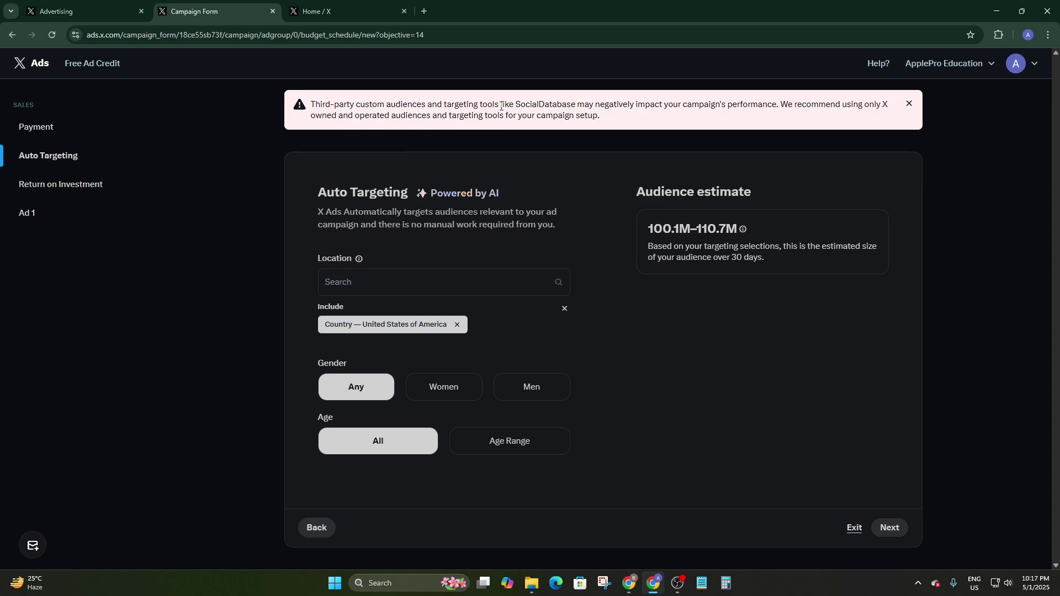
{"action": "left_click", "coordinate": [908, 103]}
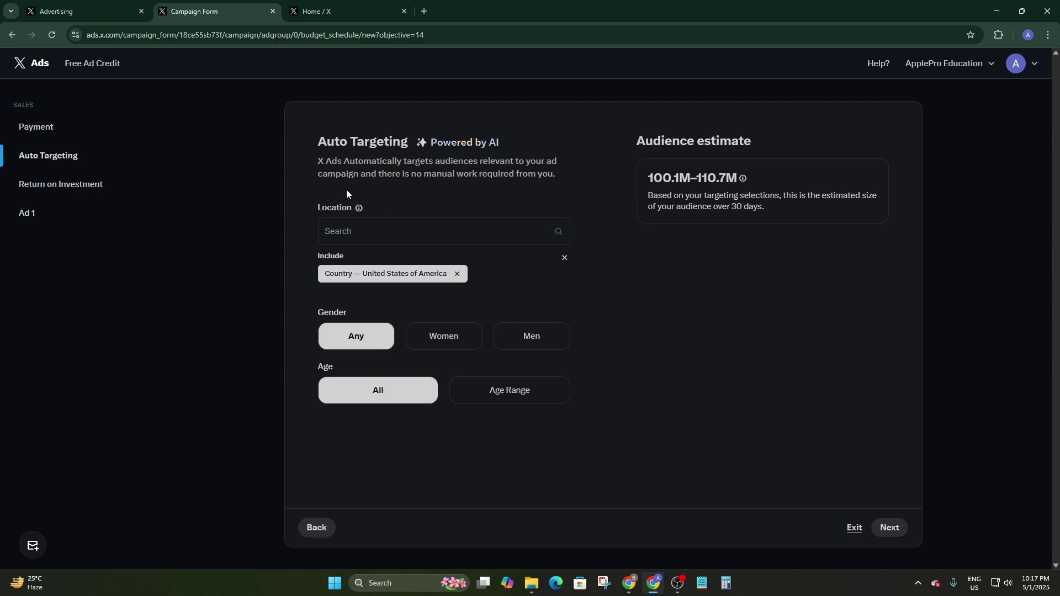
{"action": "left_click", "coordinate": [431, 230]}
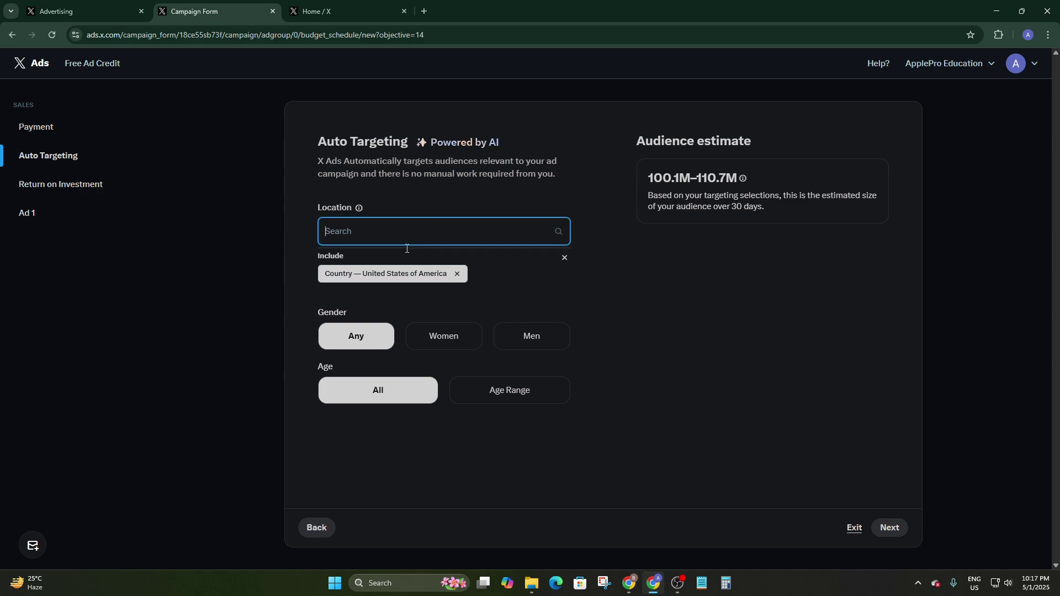
{"action": "left_click", "coordinate": [385, 276]}
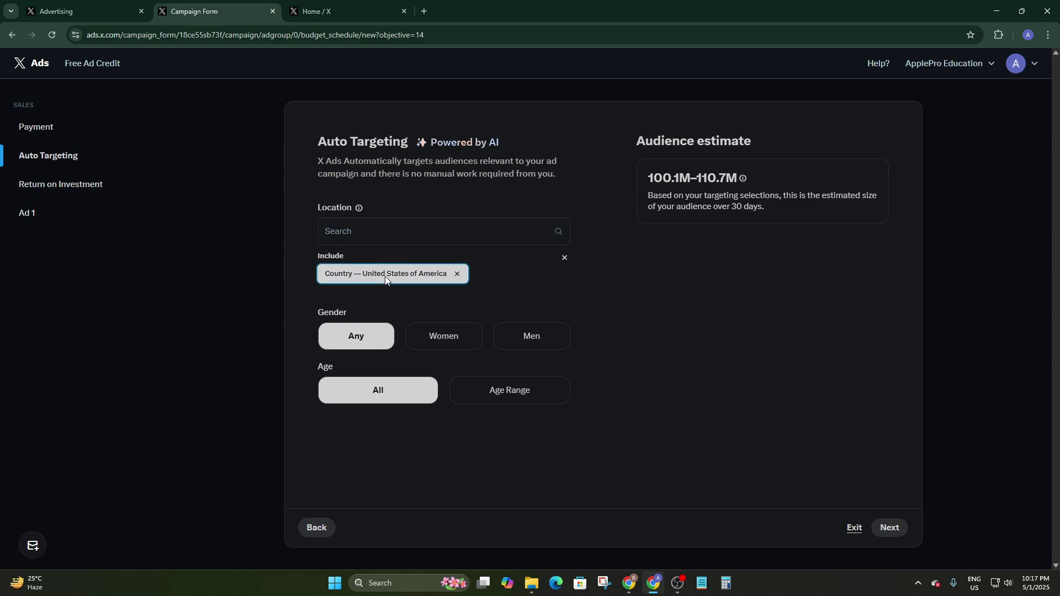
{"action": "left_click", "coordinate": [399, 233]}
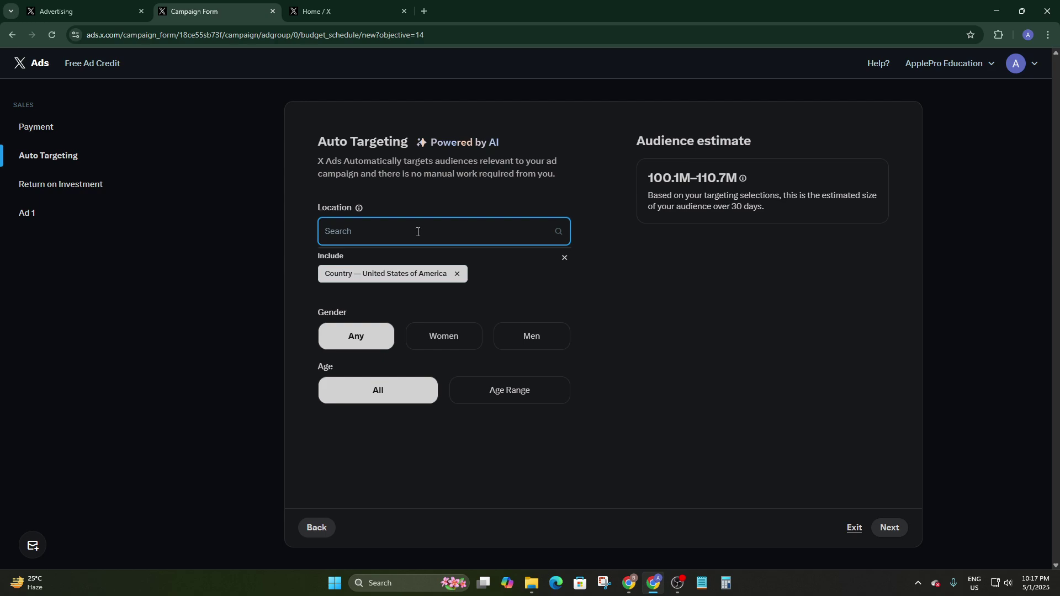
{"action": "type", "text": "Uni"}
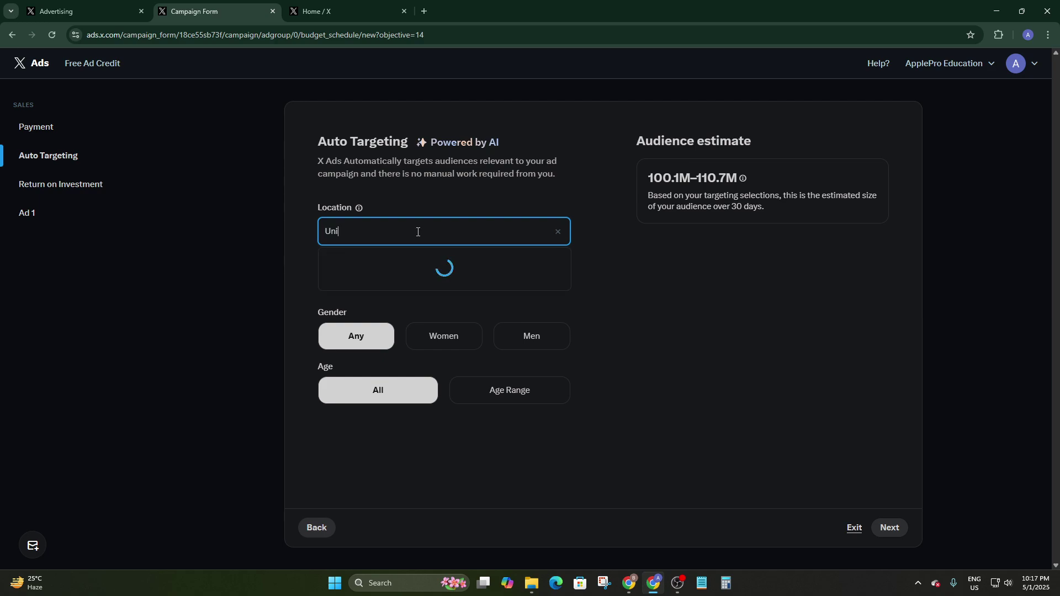
{"action": "type", "text": "ted Kin"}
{"action": "left_click", "coordinate": [430, 262]}
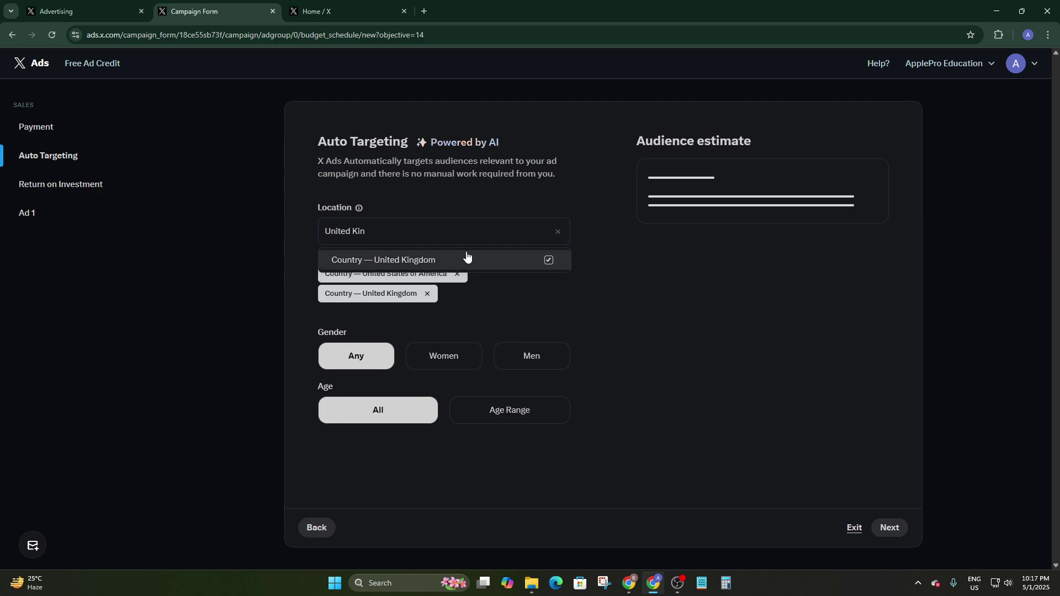
{"action": "left_click", "coordinate": [563, 292]}
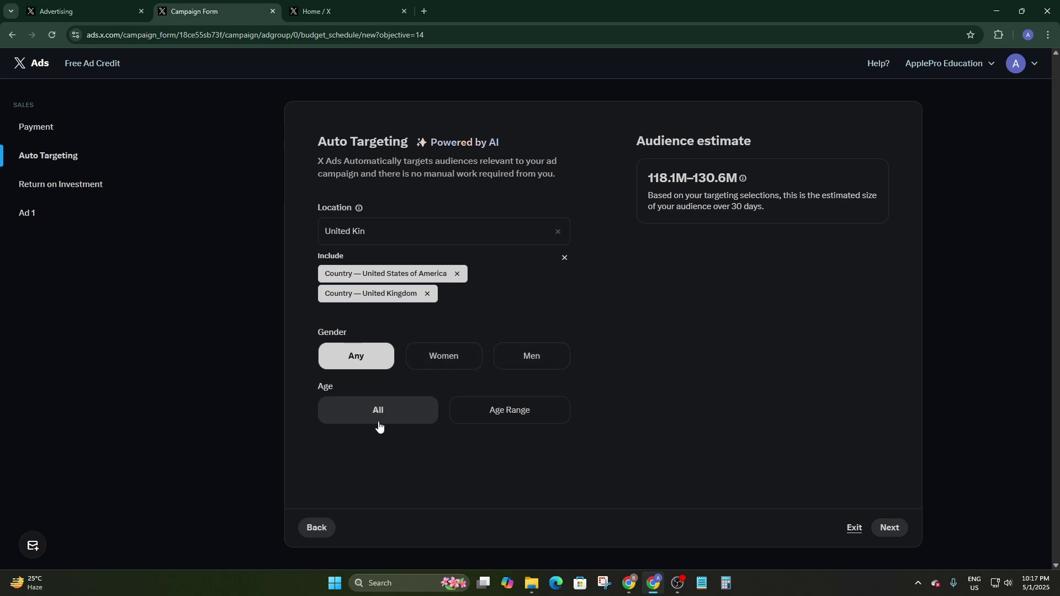
Step: Limit the audience to an age range of 18 and up
{"action": "left_click", "coordinate": [524, 417]}
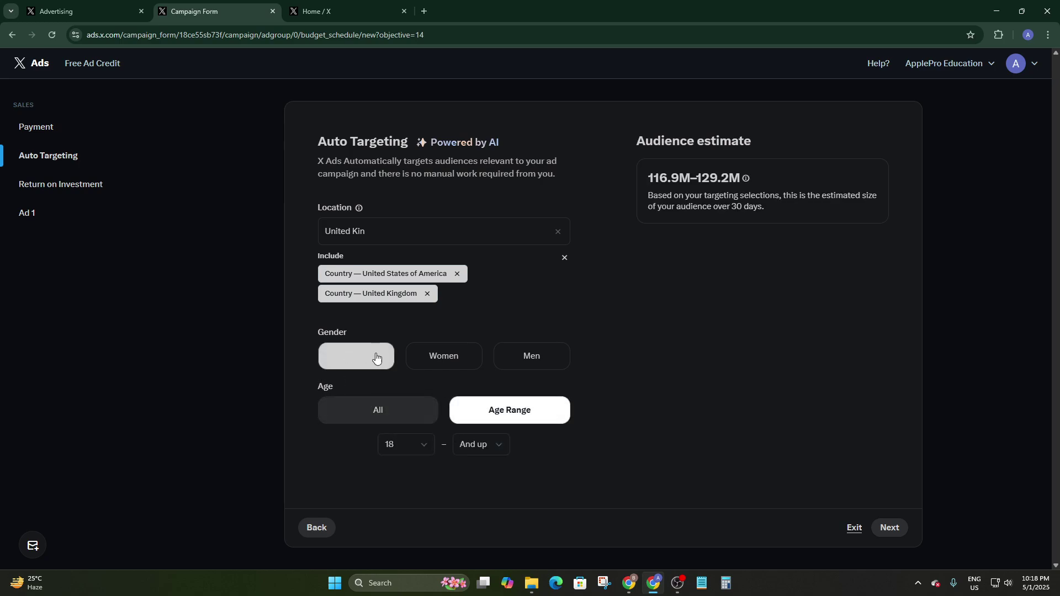
{"action": "left_click", "coordinate": [418, 450]}
{"action": "left_click", "coordinate": [418, 450]}
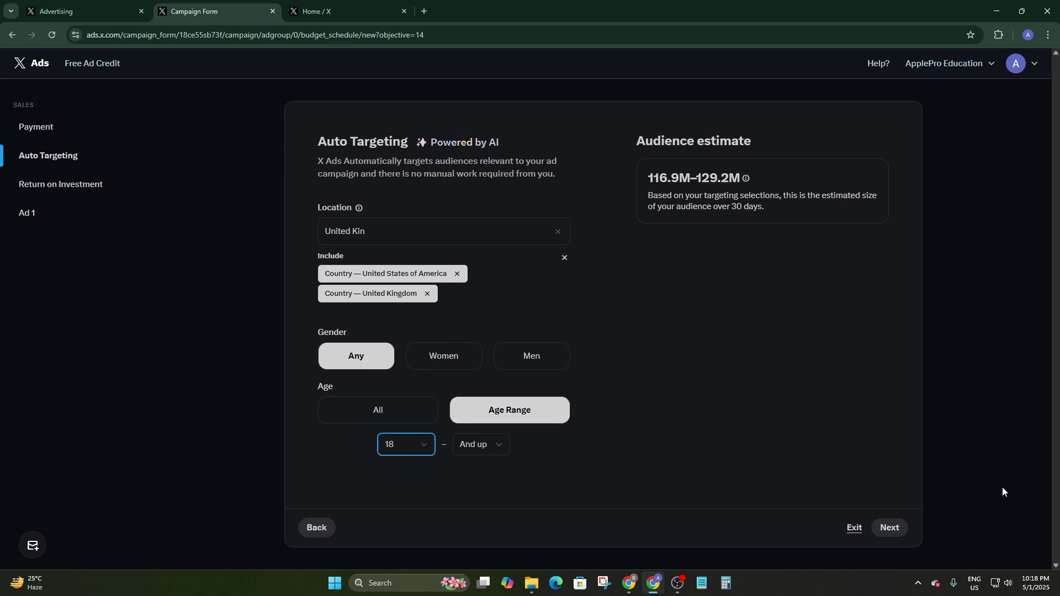
Step: Proceed to Return on Investment and set the daily budget to 10.00 USD
{"action": "left_click", "coordinate": [906, 531]}
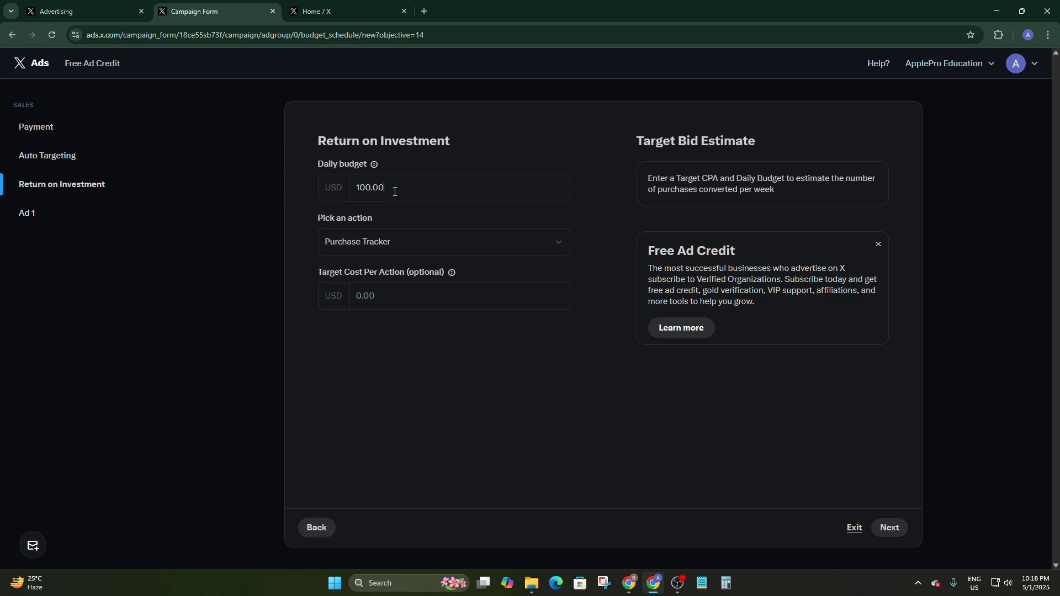
{"action": "left_click_drag", "start_coordinate": [395, 192], "coordinate": [340, 190]}
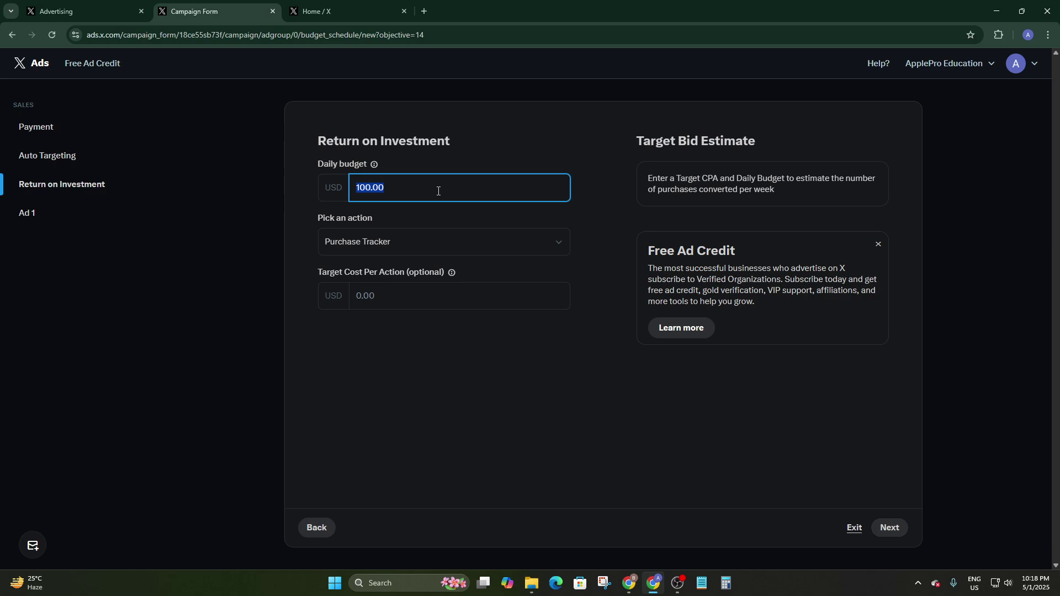
{"action": "type", "text": "10"}
{"action": "left_click", "coordinate": [432, 224]}
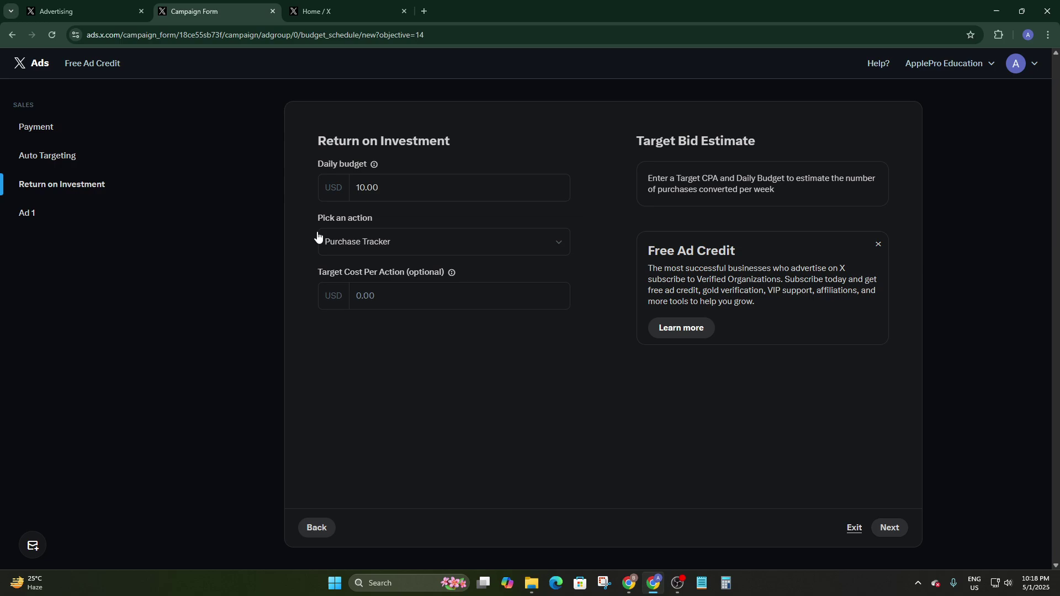
Step: Examine the available conversion actions to track while keeping Purchase Tracker
{"action": "left_click", "coordinate": [370, 241]}
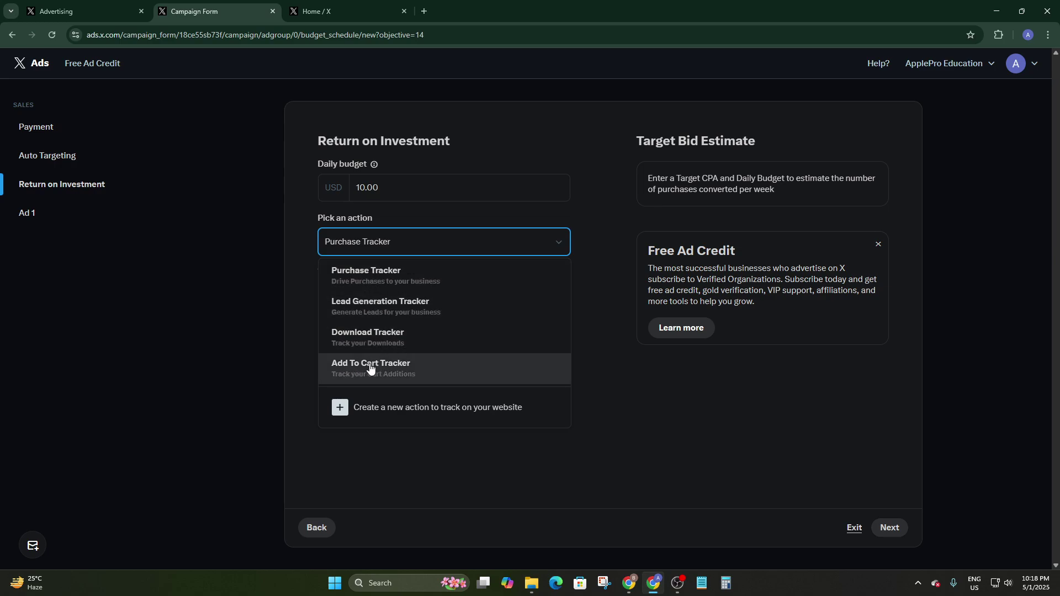
{"action": "left_click", "coordinate": [295, 346]}
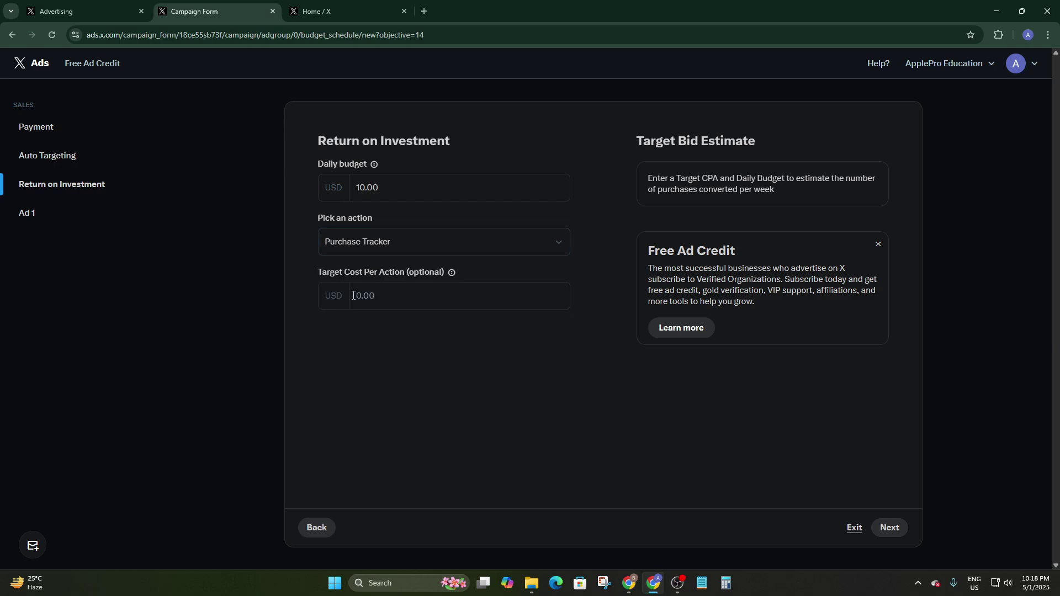
{"action": "left_click", "coordinate": [368, 253]}
{"action": "left_click", "coordinate": [373, 249]}
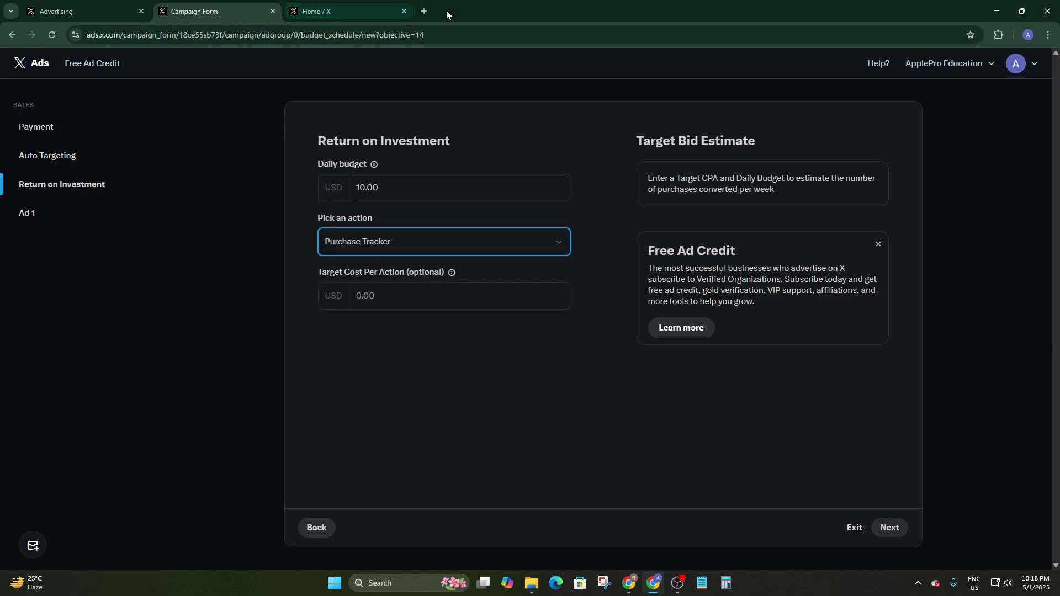
Step: Switch to the GigaShot store's Shopify admin home page to view it, and return to the X campaign form
{"action": "mouse_move", "coordinate": [629, 582]}
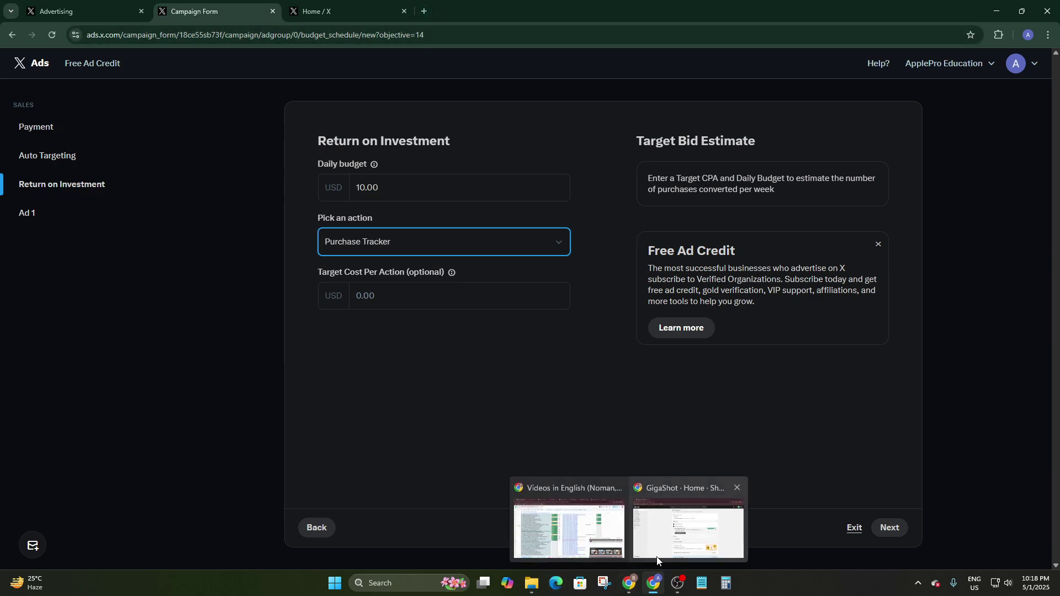
{"action": "left_click", "coordinate": [657, 560]}
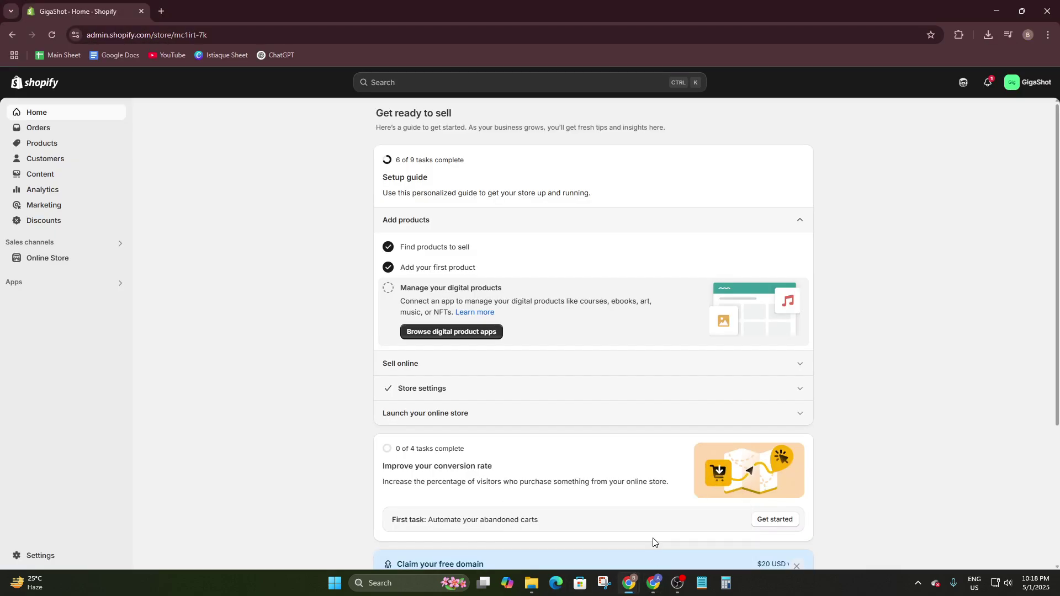
{"action": "left_click", "coordinate": [660, 588]}
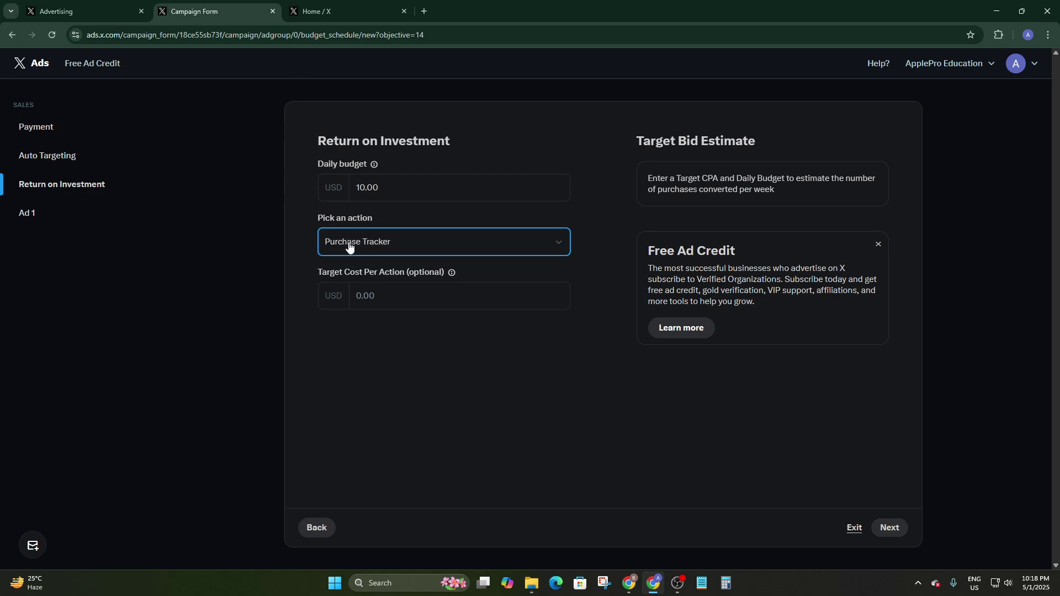
Step: Leave the optional target cost per action empty and proceed to the Ad 1 setup
{"action": "left_click", "coordinate": [373, 298]}
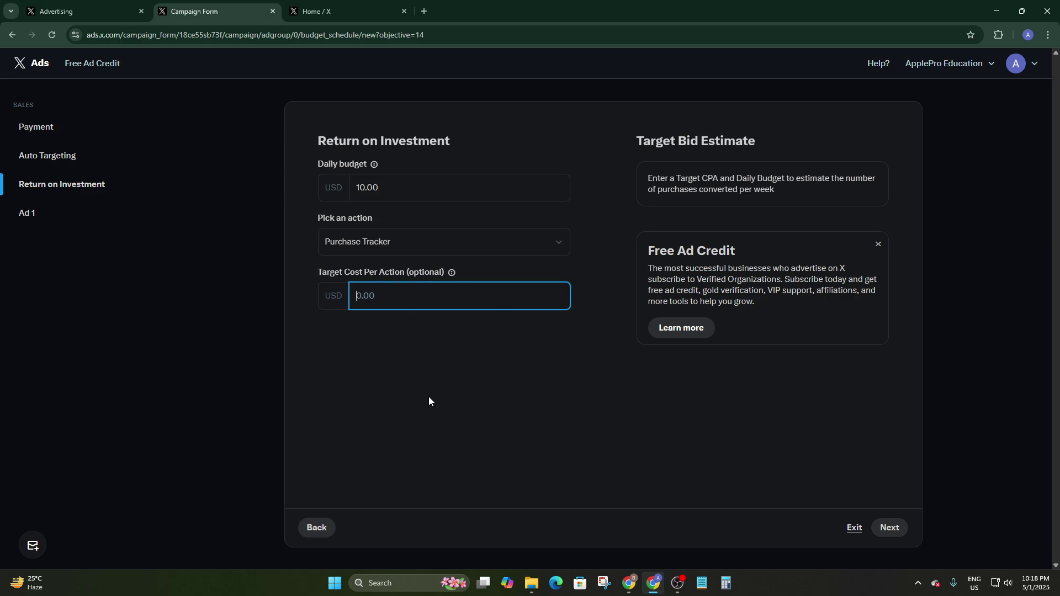
{"action": "left_click", "coordinate": [58, 212]}
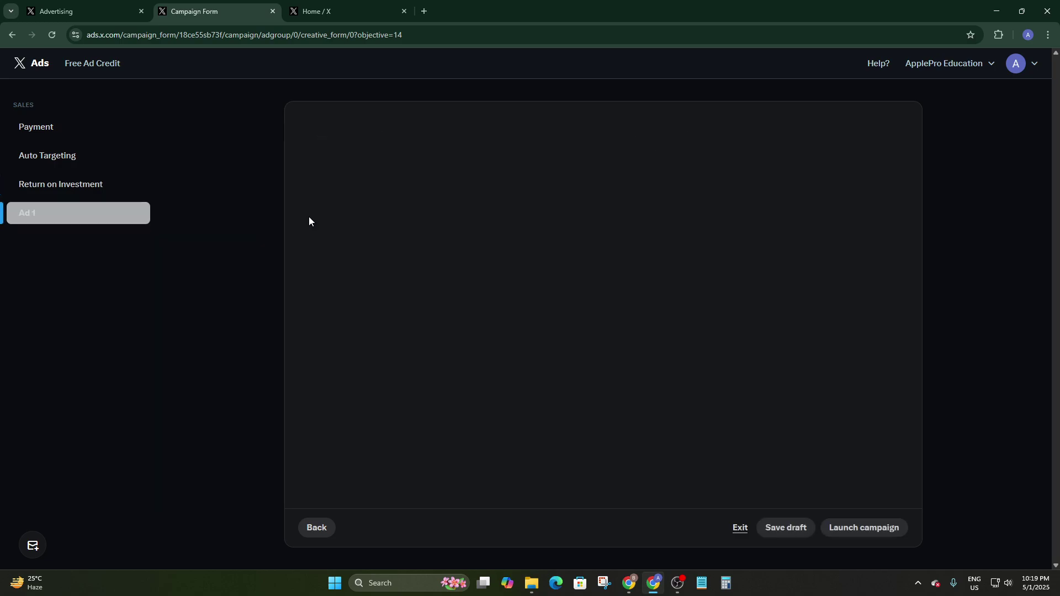
{"action": "left_click", "coordinate": [76, 182]}
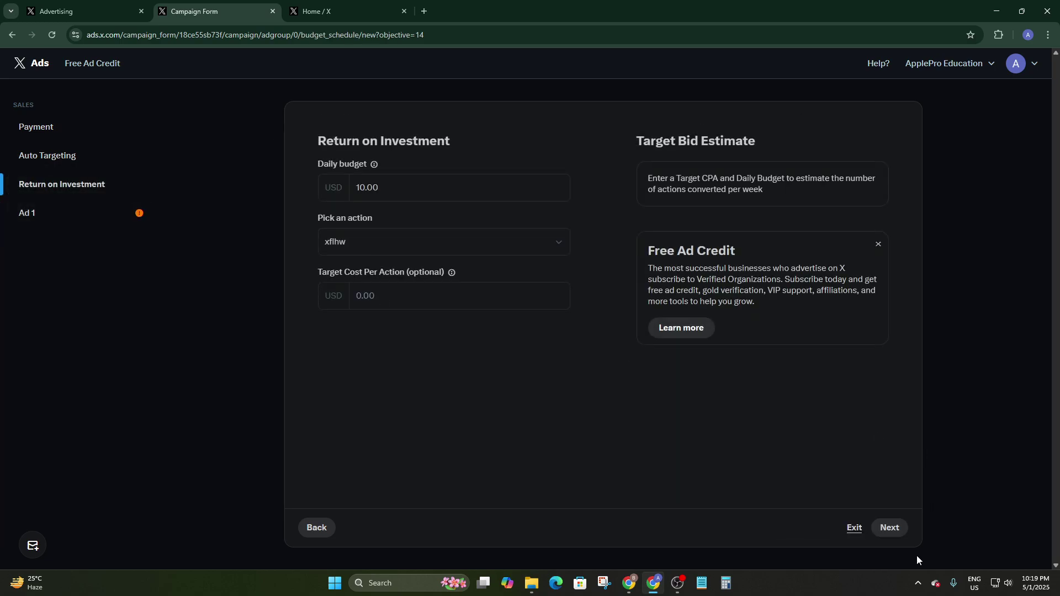
{"action": "left_click", "coordinate": [880, 529]}
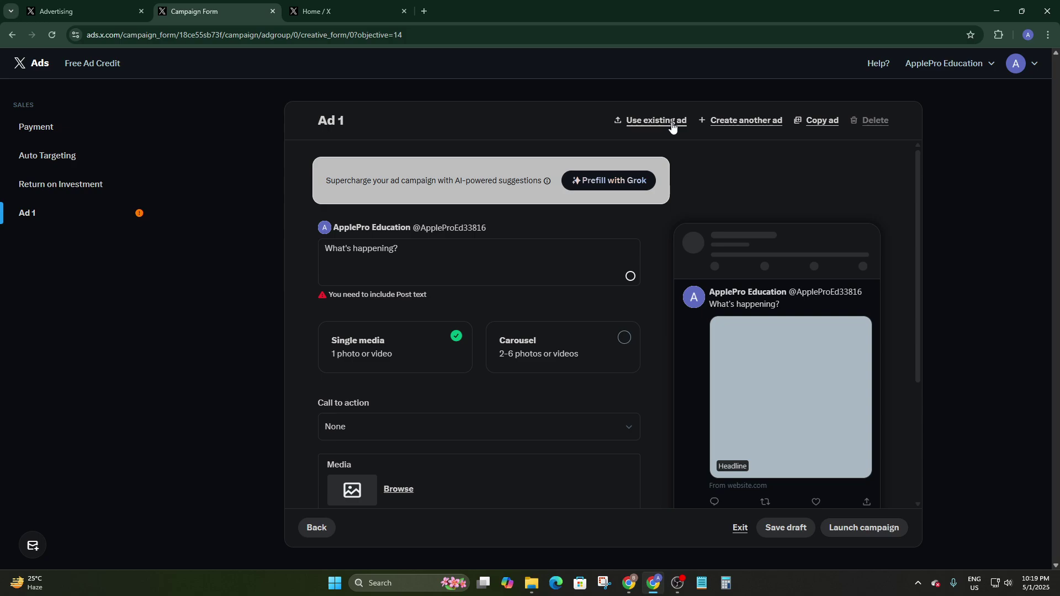
Step: Keep Single media as the ad format and set the call to action to Shop Now
{"action": "left_click", "coordinate": [411, 254]}
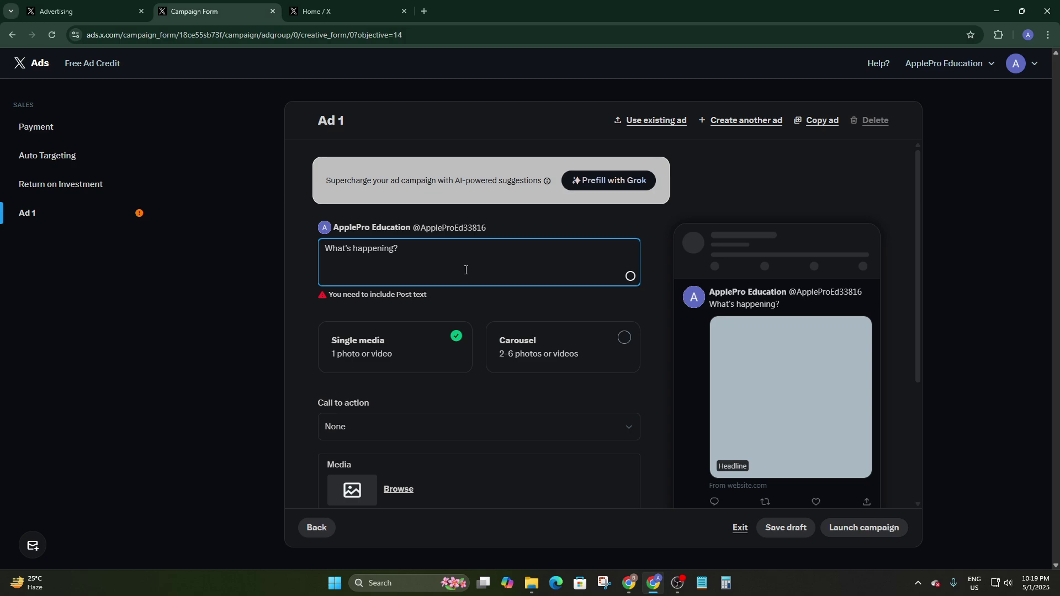
{"action": "left_click", "coordinate": [348, 348]}
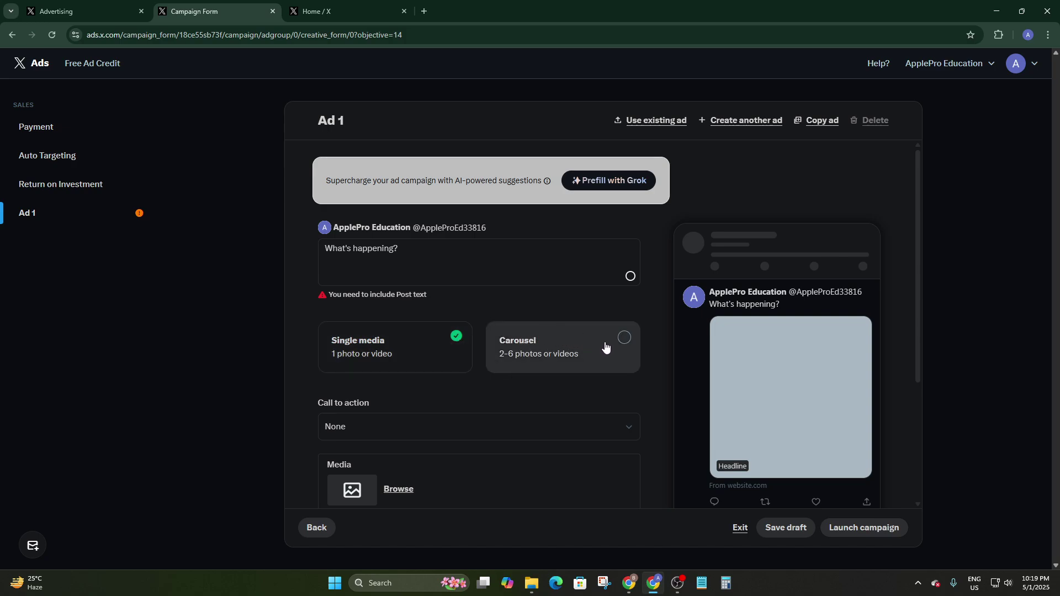
{"action": "scroll", "coordinate": [599, 345], "scroll_direction": "down", "scroll_amount": 2}
{"action": "scroll", "coordinate": [575, 332], "scroll_direction": "up", "scroll_amount": 2}
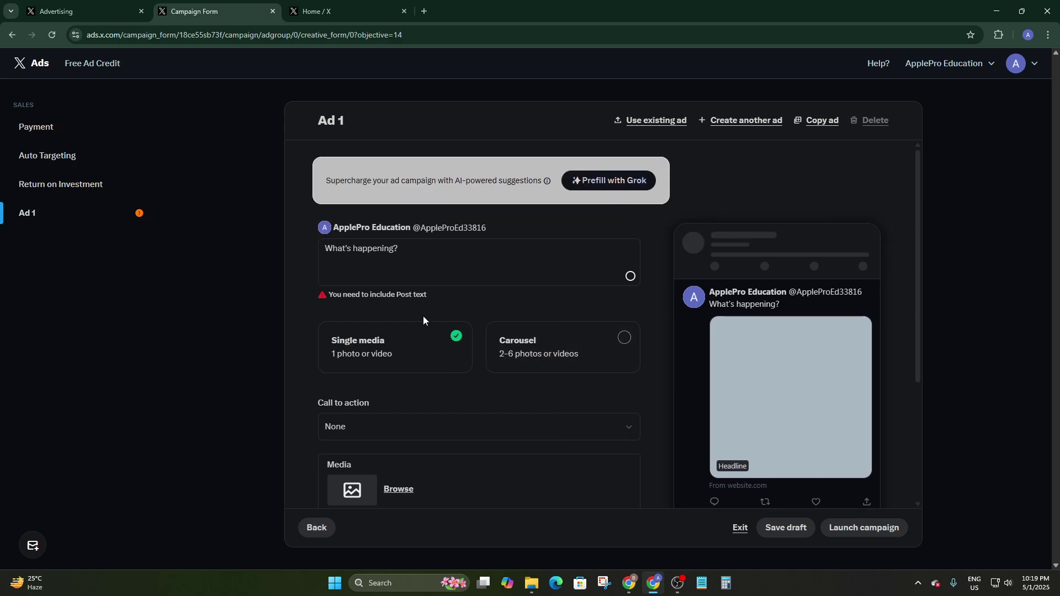
{"action": "scroll", "coordinate": [408, 359], "scroll_direction": "down", "scroll_amount": 1}
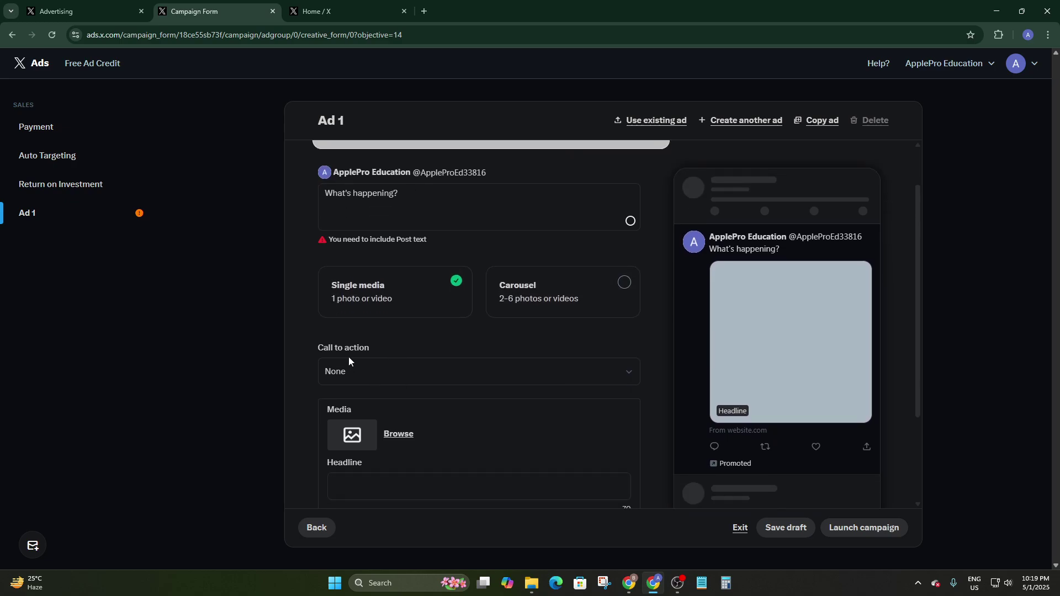
{"action": "left_click", "coordinate": [382, 372]}
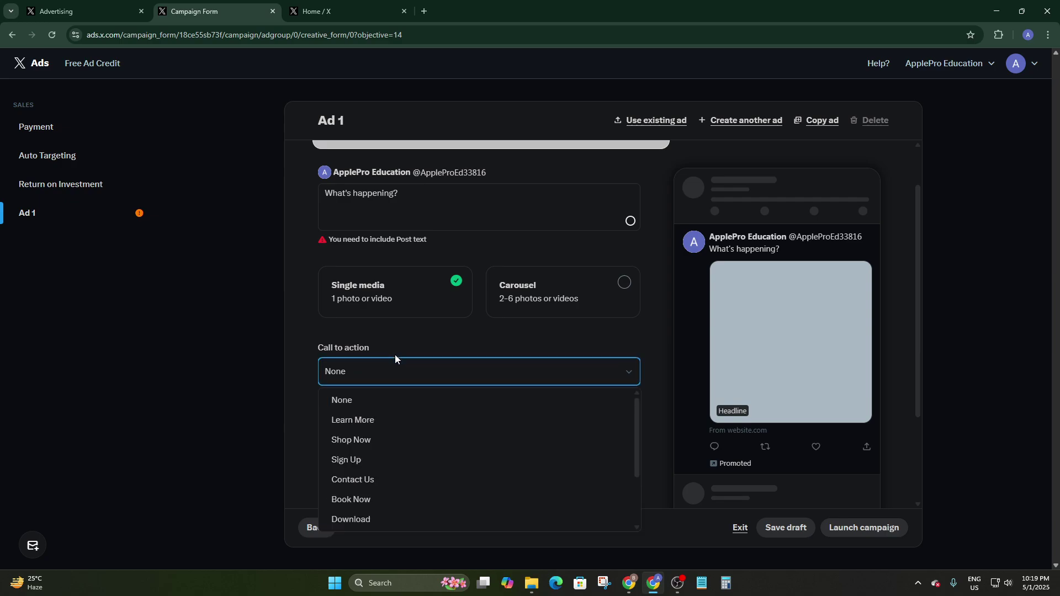
{"action": "scroll", "coordinate": [331, 403], "scroll_direction": "down", "scroll_amount": 2}
{"action": "scroll", "coordinate": [338, 419], "scroll_direction": "up", "scroll_amount": 2}
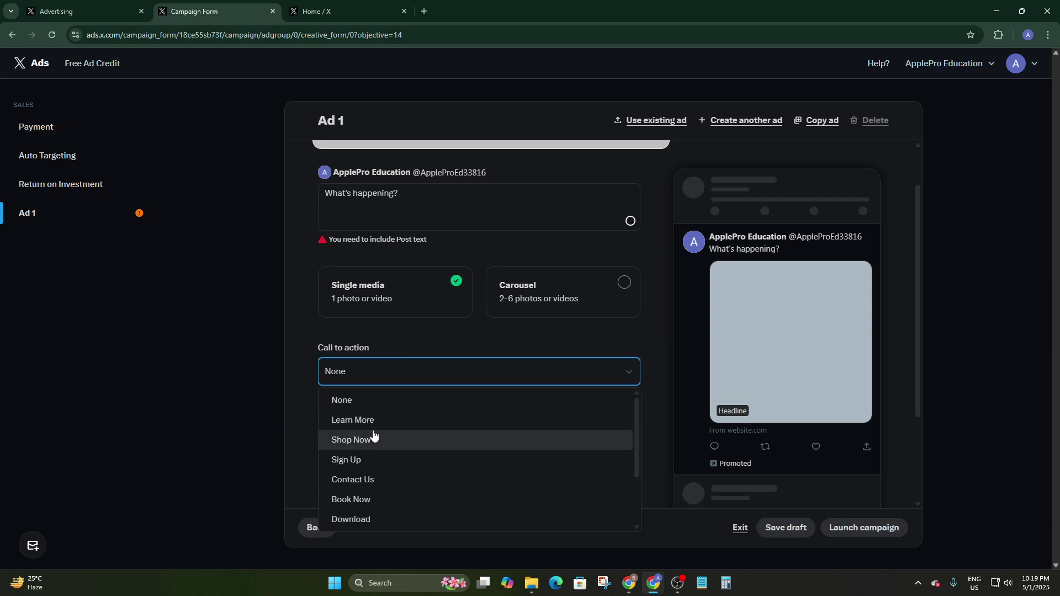
{"action": "left_click", "coordinate": [347, 440]}
{"action": "scroll", "coordinate": [364, 381], "scroll_direction": "down", "scroll_amount": 2}
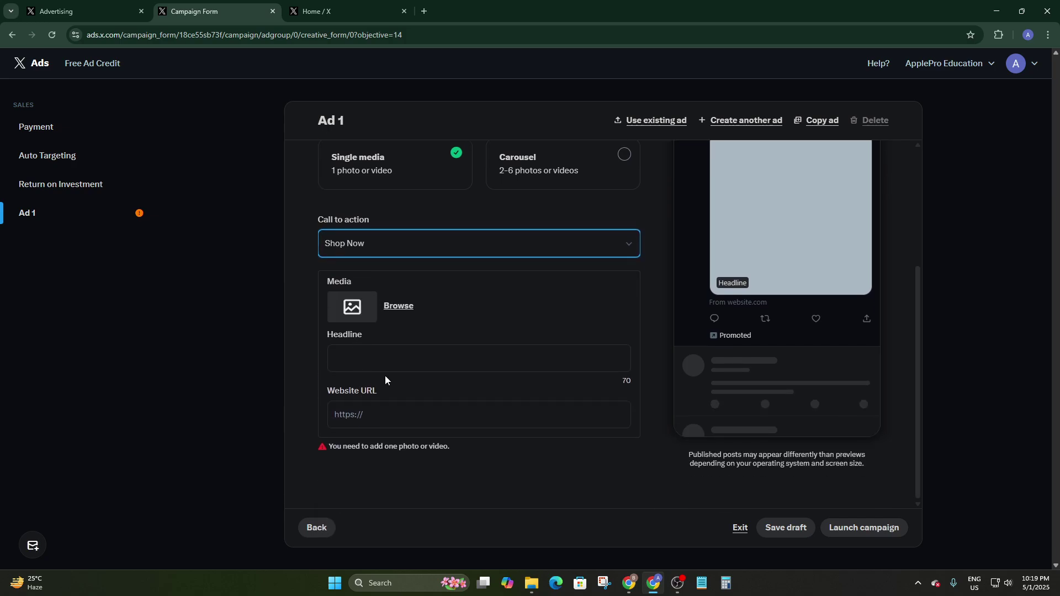
Step: Review the other call-to-action options while keeping Shop Now
{"action": "left_click", "coordinate": [358, 250]}
{"action": "scroll", "coordinate": [397, 336], "scroll_direction": "down", "scroll_amount": 2}
{"action": "scroll", "coordinate": [402, 361], "scroll_direction": "up", "scroll_amount": 2}
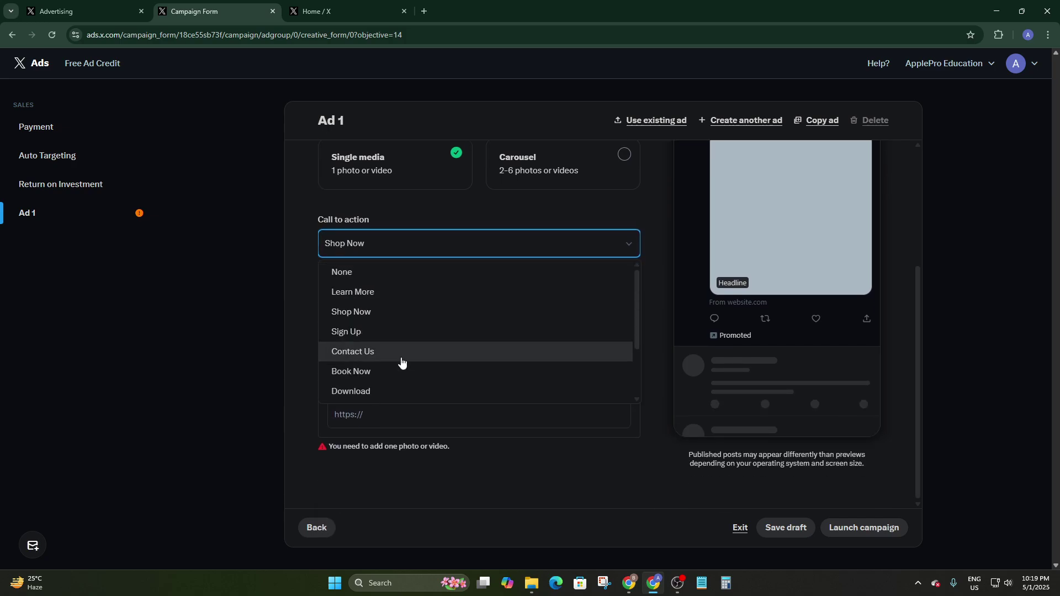
{"action": "scroll", "coordinate": [397, 342], "scroll_direction": "down", "scroll_amount": 2}
{"action": "left_click", "coordinate": [304, 338]}
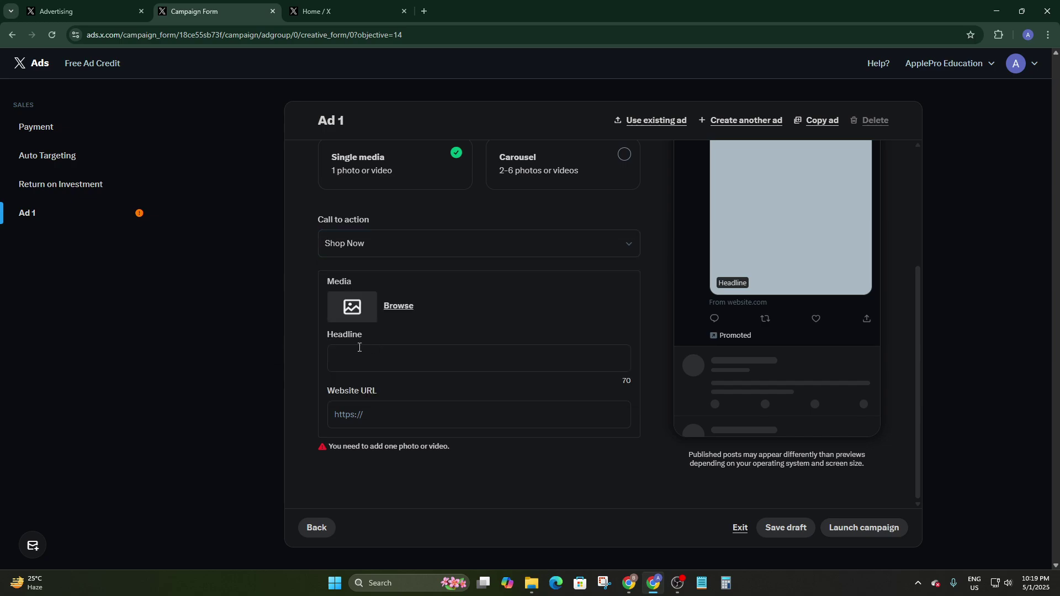
Step: Upload the video 6010584_Business_Businessman_3840x2160.mp4 from the Downloads folder as the ad's media
{"action": "left_click", "coordinate": [395, 305]}
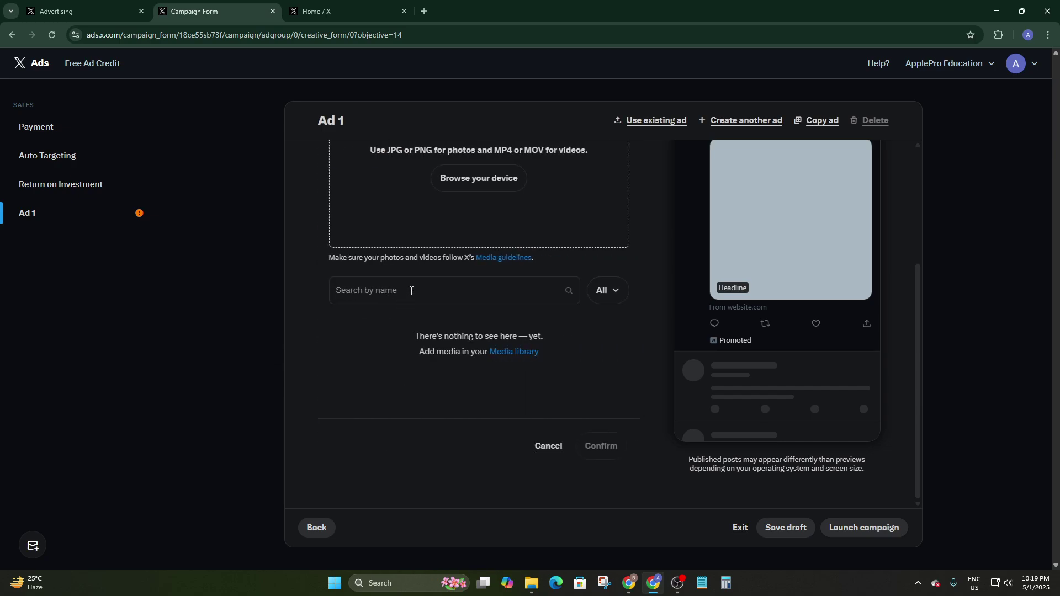
{"action": "scroll", "coordinate": [453, 304], "scroll_direction": "up", "scroll_amount": 3}
{"action": "left_click", "coordinate": [481, 358]}
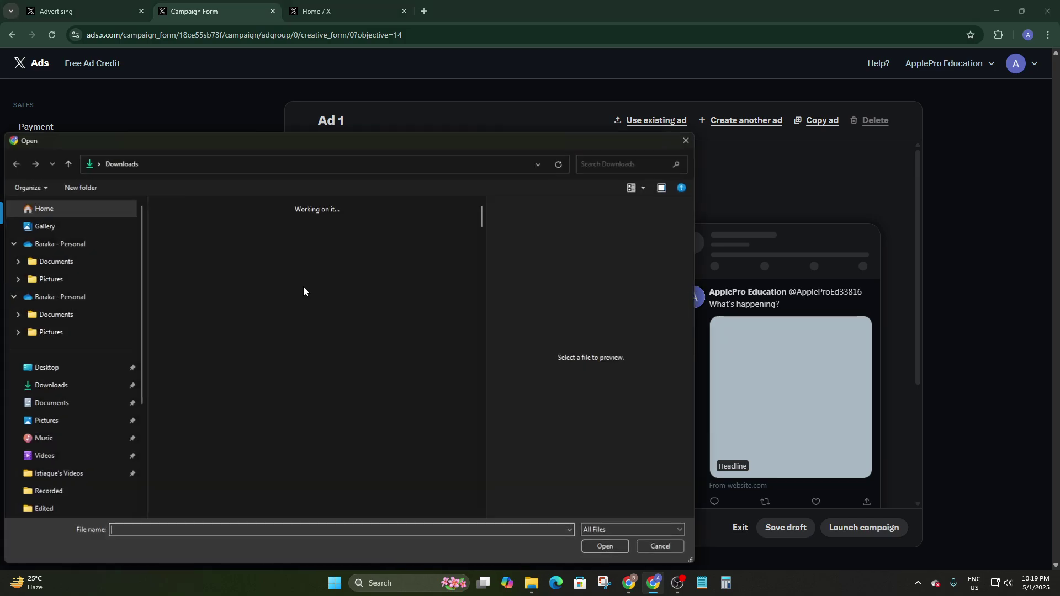
{"action": "scroll", "coordinate": [247, 254], "scroll_direction": "down", "scroll_amount": 5}
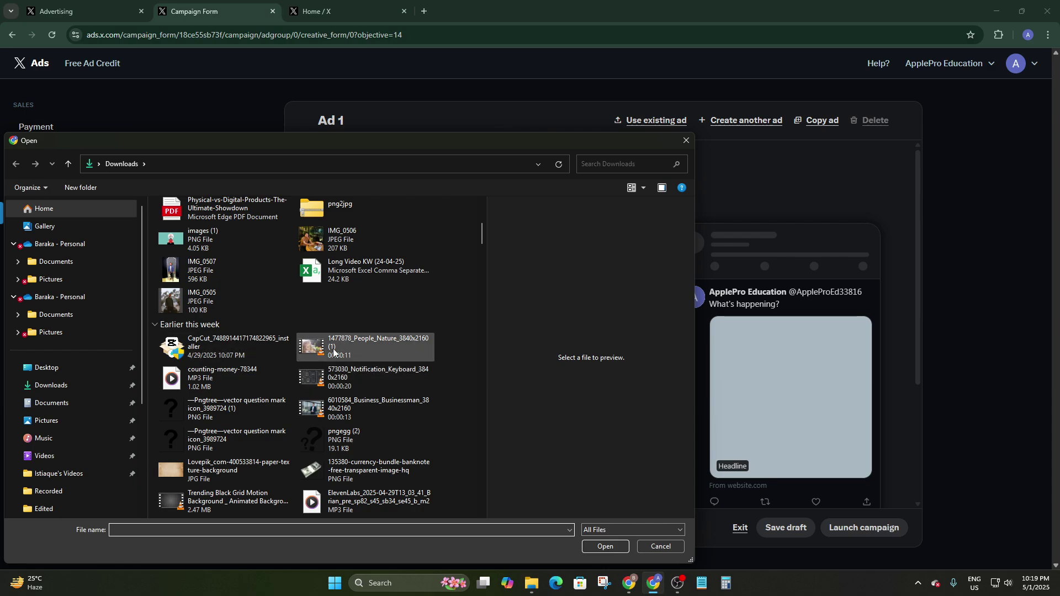
{"action": "scroll", "coordinate": [269, 378], "scroll_direction": "down", "scroll_amount": 3}
{"action": "scroll", "coordinate": [274, 374], "scroll_direction": "up", "scroll_amount": 2}
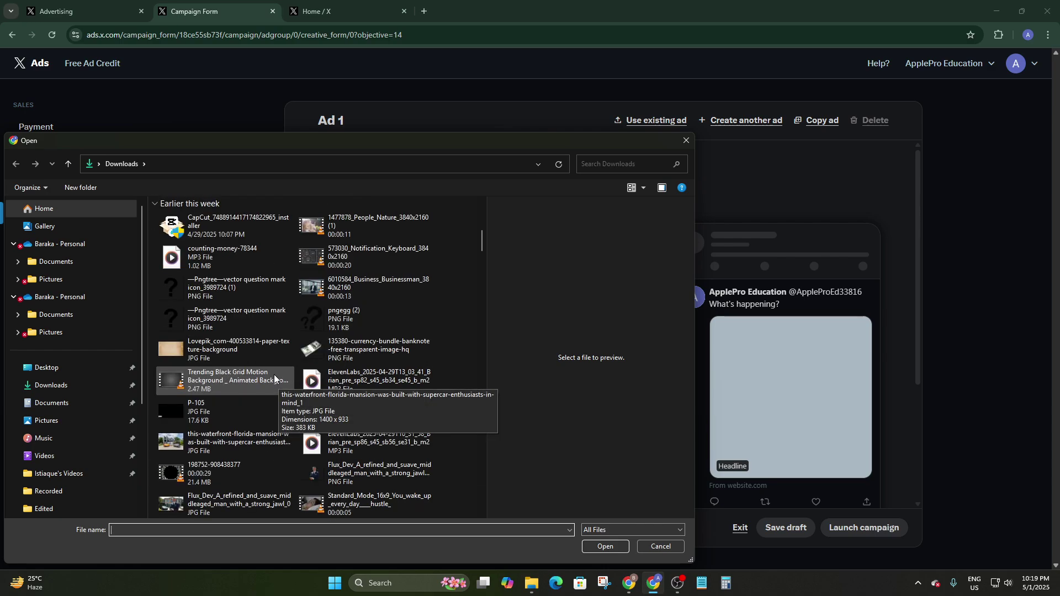
{"action": "double_click", "coordinate": [331, 286]}
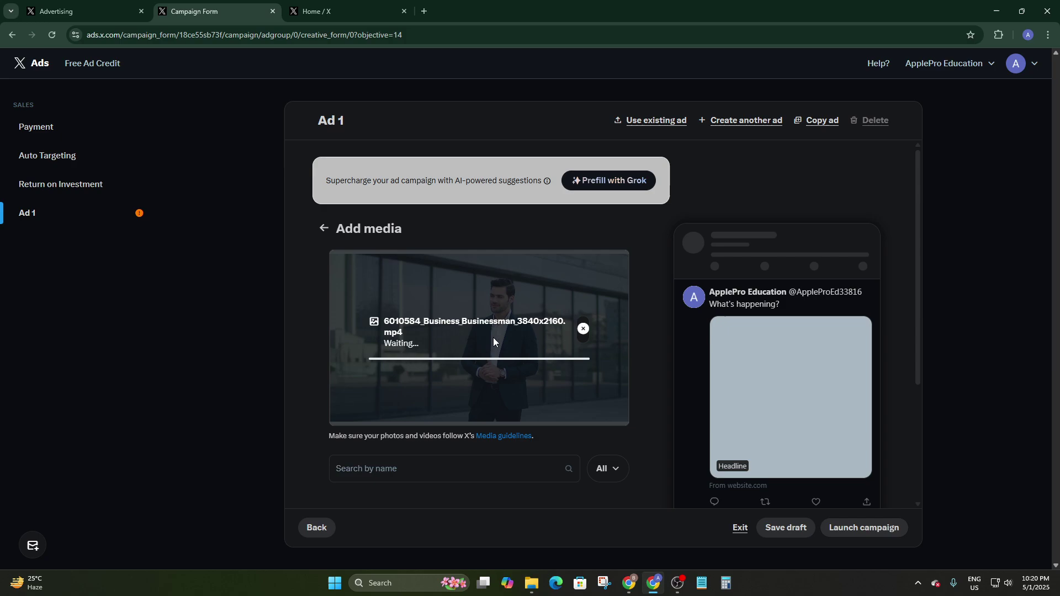
Step: Let the businessman video finish processing and confirm it as the media for Ad 1
{"action": "scroll", "coordinate": [513, 307], "scroll_direction": "down", "scroll_amount": 2}
{"action": "scroll", "coordinate": [428, 323], "scroll_direction": "up", "scroll_amount": 2}
{"action": "left_click", "coordinate": [457, 463]}
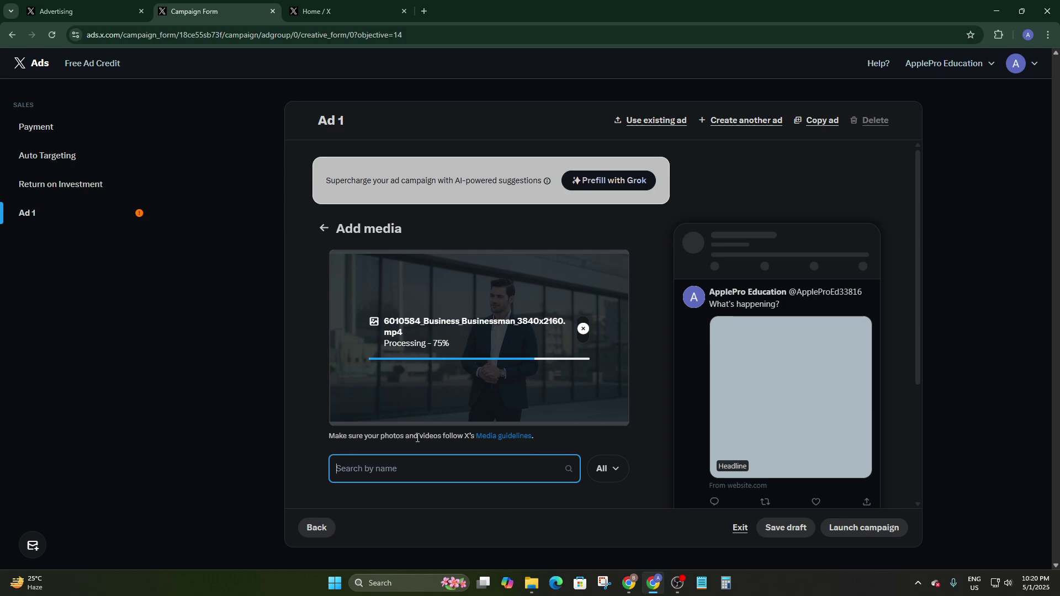
{"action": "scroll", "coordinate": [547, 446], "scroll_direction": "down", "scroll_amount": 1}
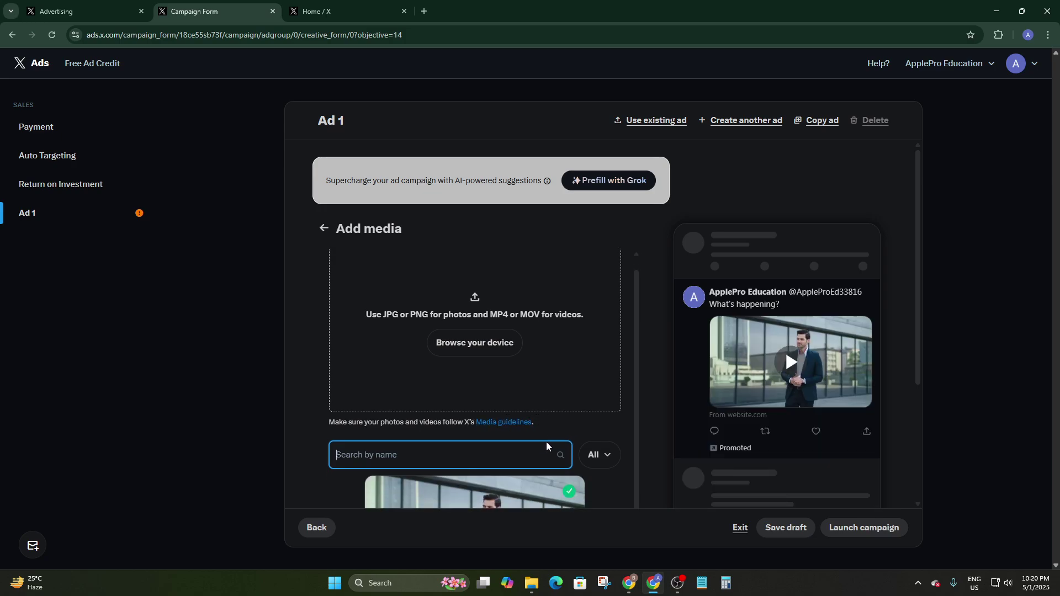
{"action": "scroll", "coordinate": [547, 446], "scroll_direction": "down", "scroll_amount": 5}
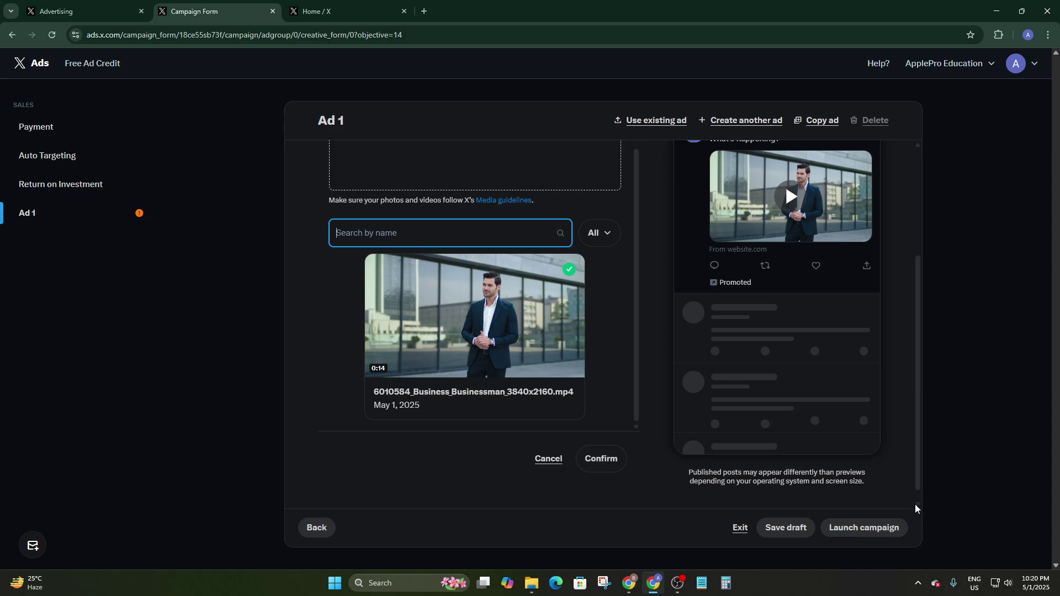
{"action": "left_click", "coordinate": [596, 466]}
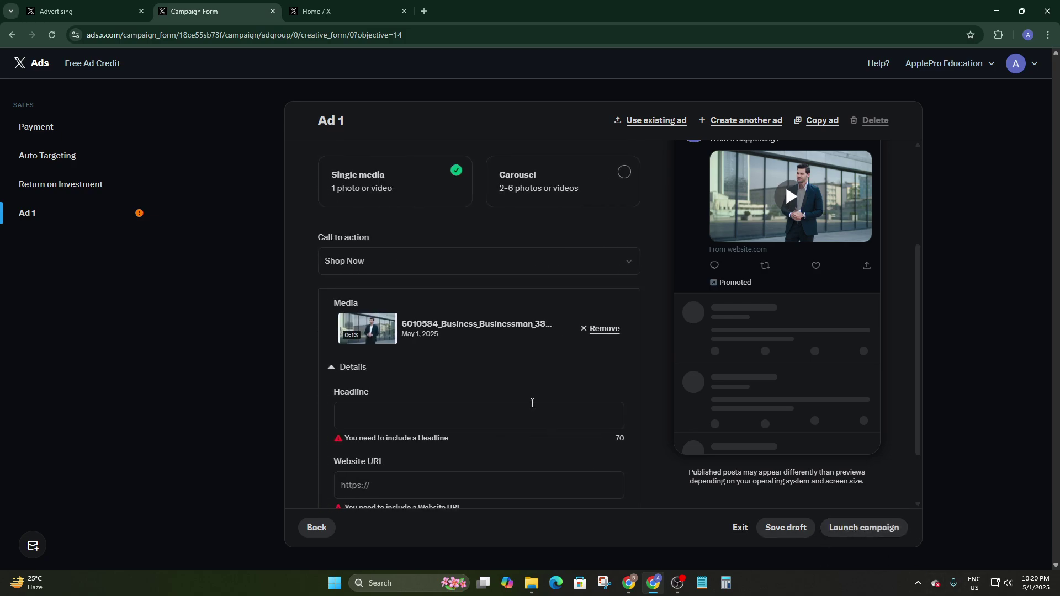
Step: Enter the ad headline "Suite That actual suits you!"
{"action": "scroll", "coordinate": [342, 351], "scroll_direction": "down", "scroll_amount": 2}
{"action": "left_click", "coordinate": [352, 334]}
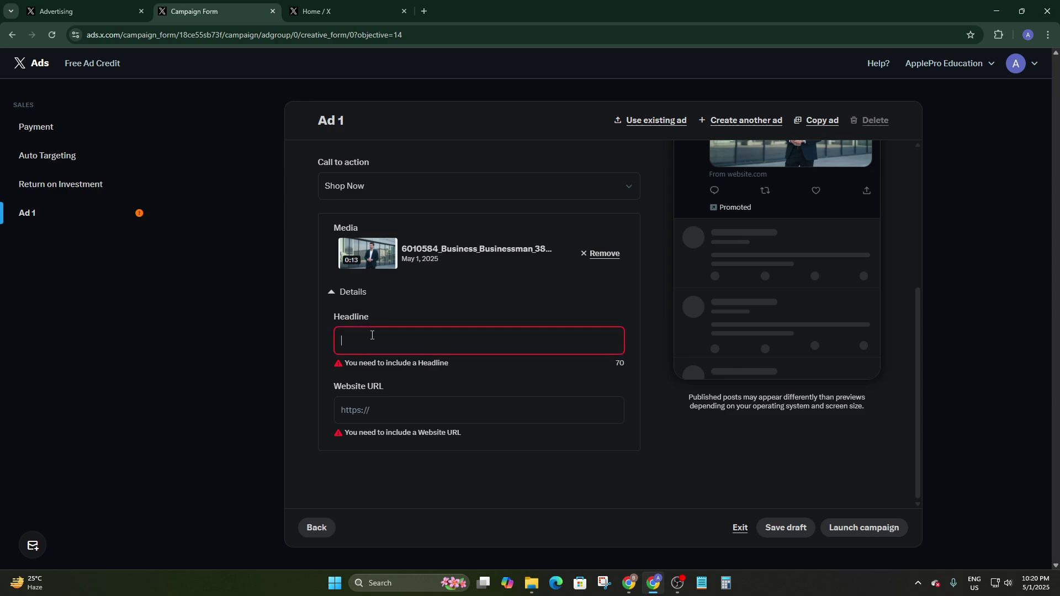
{"action": "type", "text": "A"}
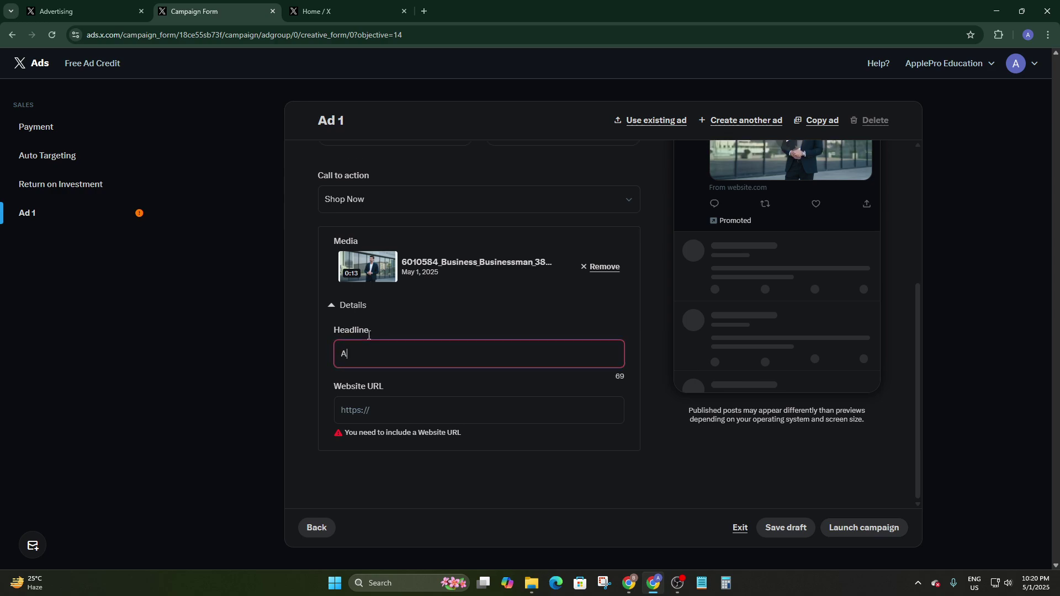
{"action": "key", "text": "BackSpace"}
{"action": "type", "text": "Su"}
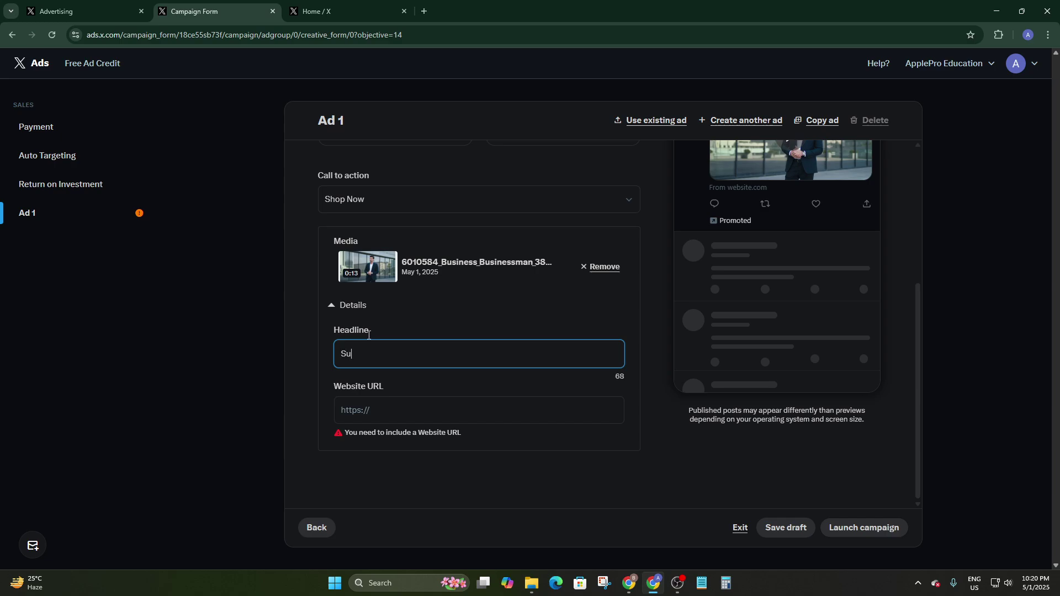
{"action": "type", "text": "iteThat actual"}
{"action": "left_click", "coordinate": [358, 359]}
{"action": "type", "text": "e"}
{"action": "left_click", "coordinate": [414, 352]}
{"action": "type", "text": "suits you!"}
Step: Switch to the GigaShot store's Shopify admin, view its online store, and return to the admin home
{"action": "left_click", "coordinate": [399, 405]}
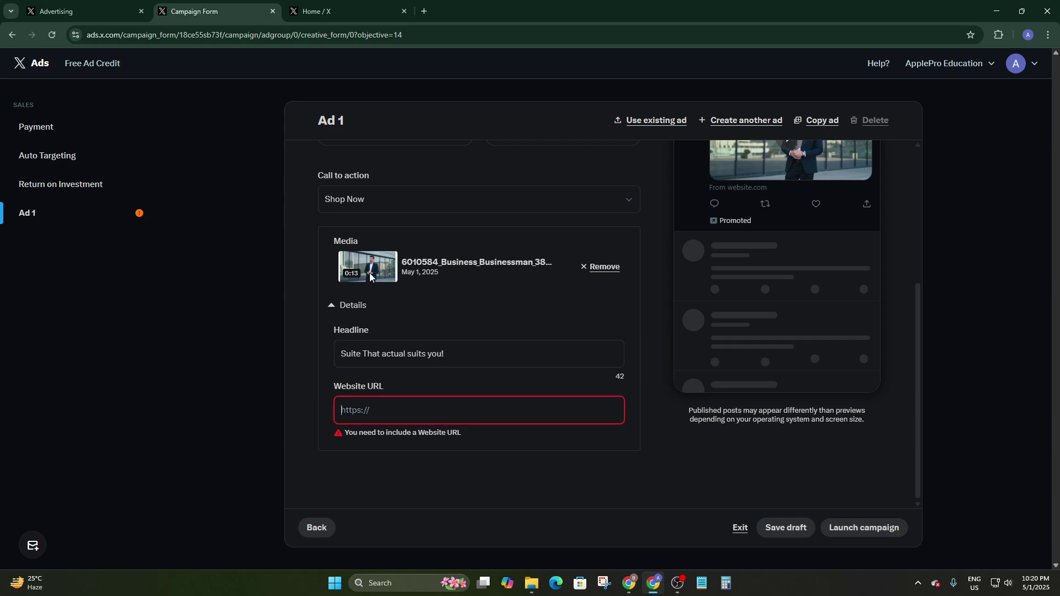
{"action": "mouse_move", "coordinate": [635, 578]}
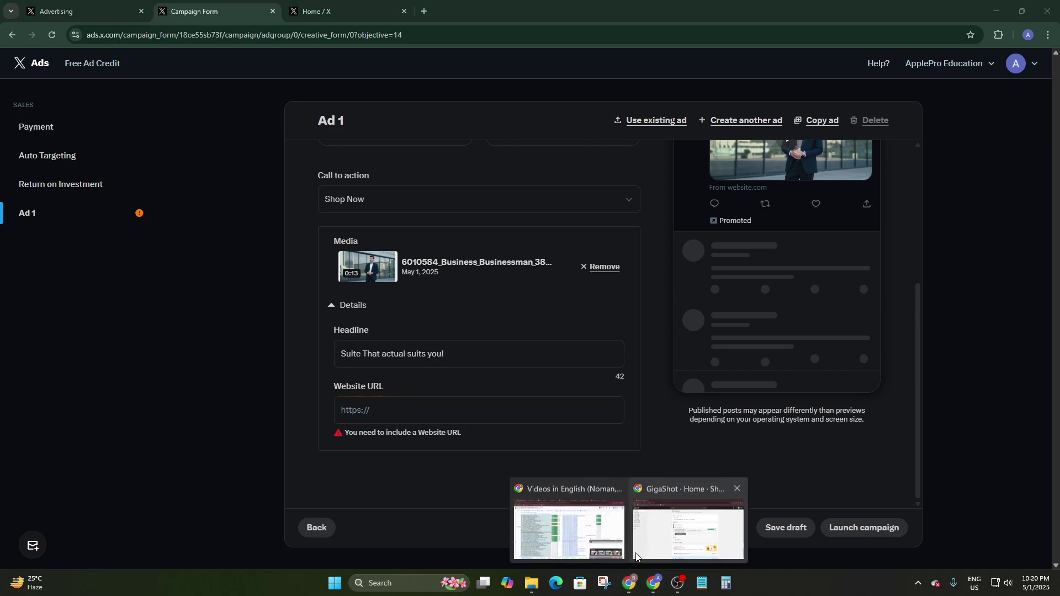
{"action": "left_click", "coordinate": [687, 531]}
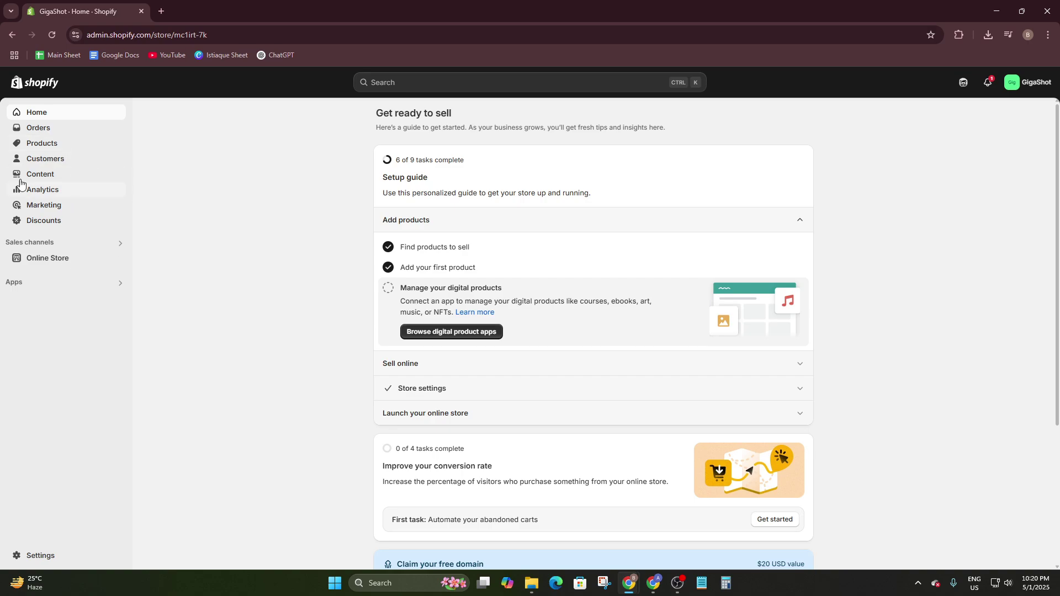
{"action": "left_click", "coordinate": [119, 258]}
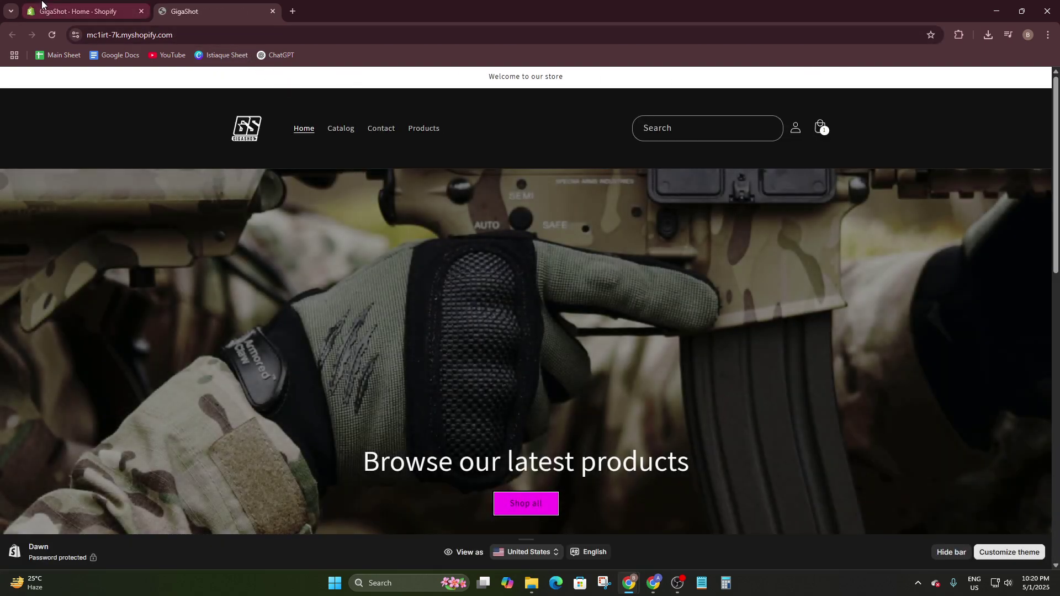
{"action": "left_click", "coordinate": [80, 12]}
Step: Switch the Shopify admin to the My Store account at da93c4-ny and open its online store
{"action": "left_click", "coordinate": [1026, 86]}
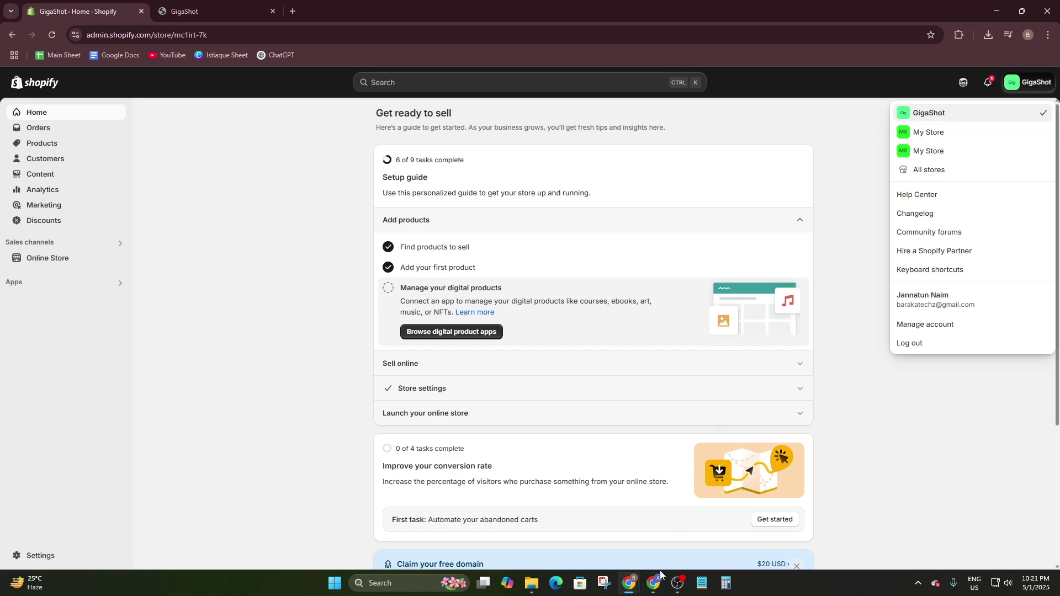
{"action": "key", "text": "alt+Tab"}
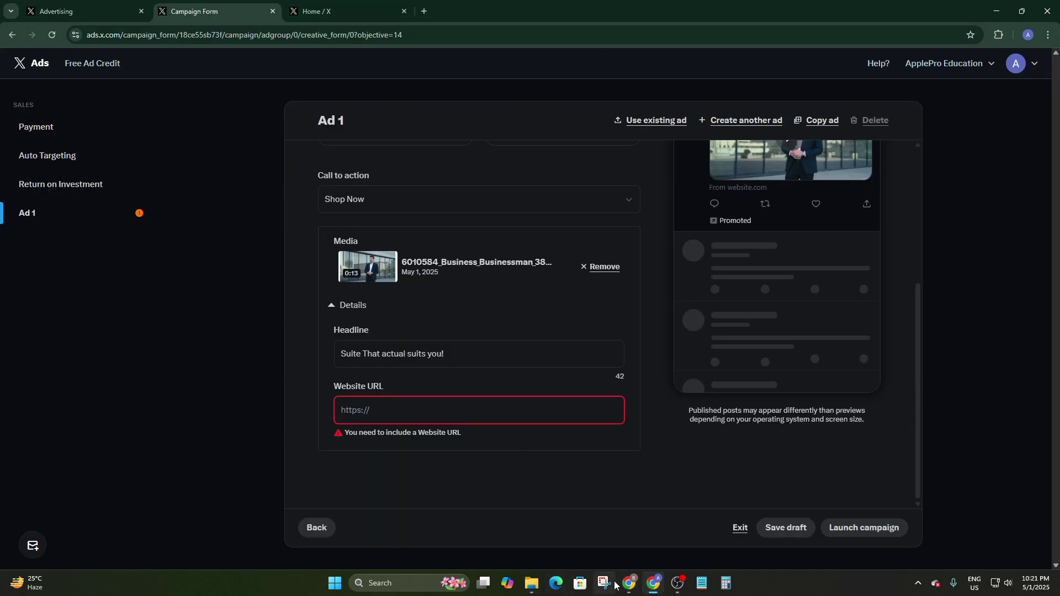
{"action": "mouse_move", "coordinate": [630, 583]}
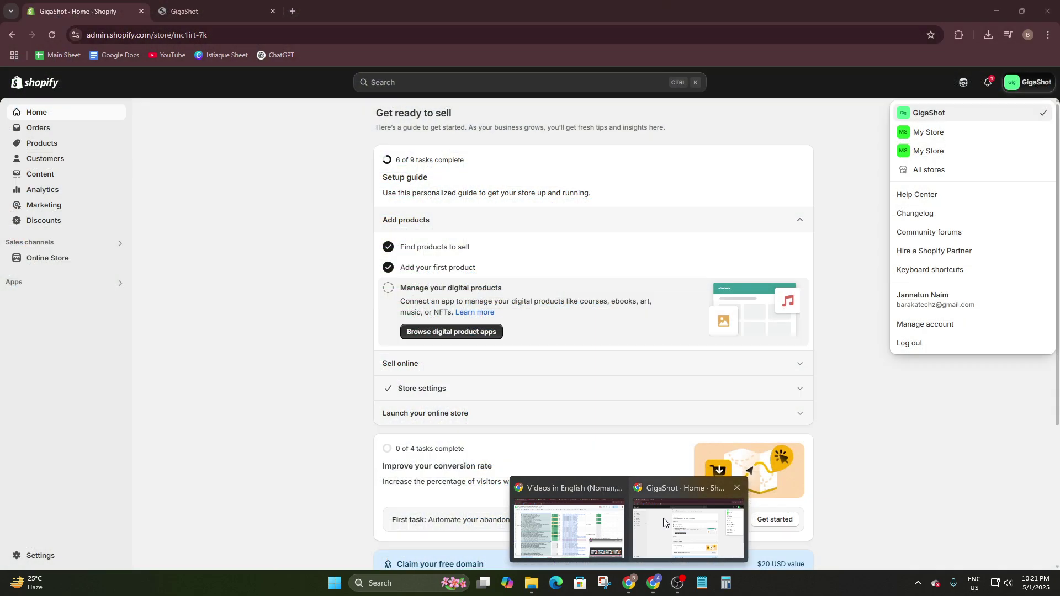
{"action": "left_click", "coordinate": [663, 518]}
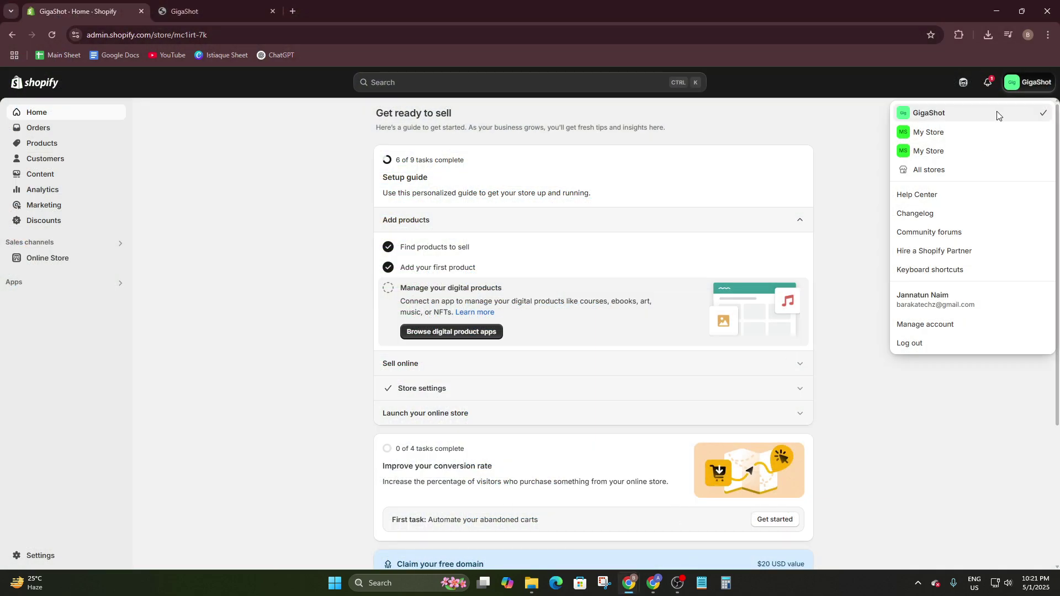
{"action": "left_click", "coordinate": [951, 150]}
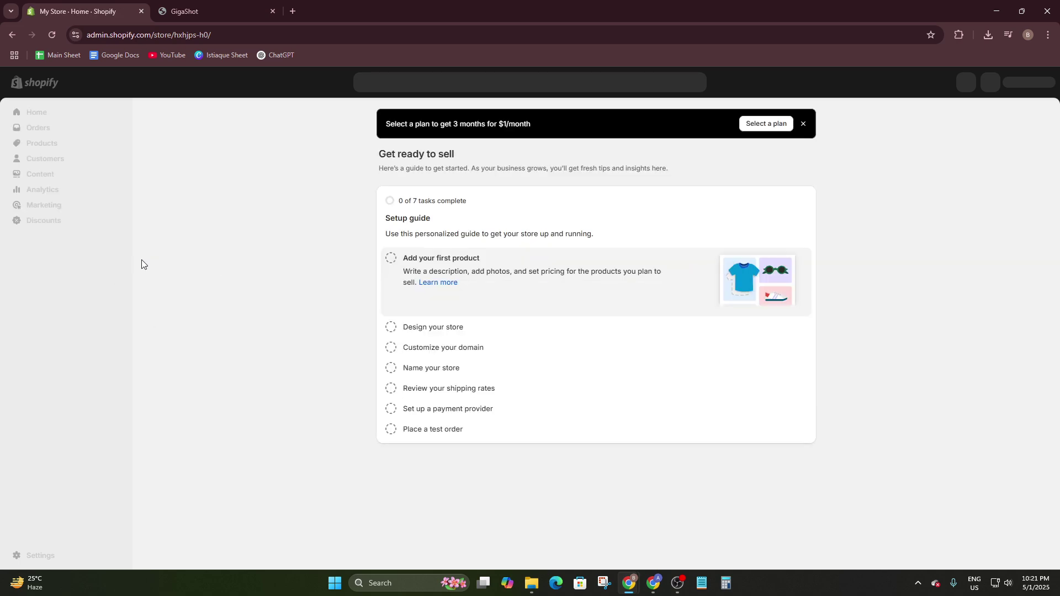
{"action": "left_click", "coordinate": [1024, 83]}
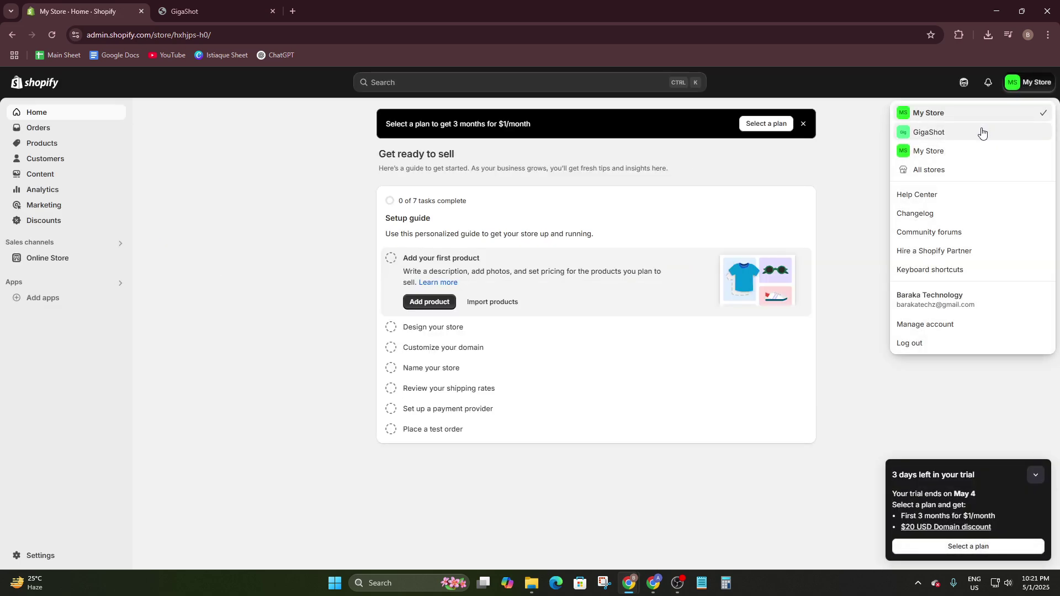
{"action": "left_click", "coordinate": [972, 131]}
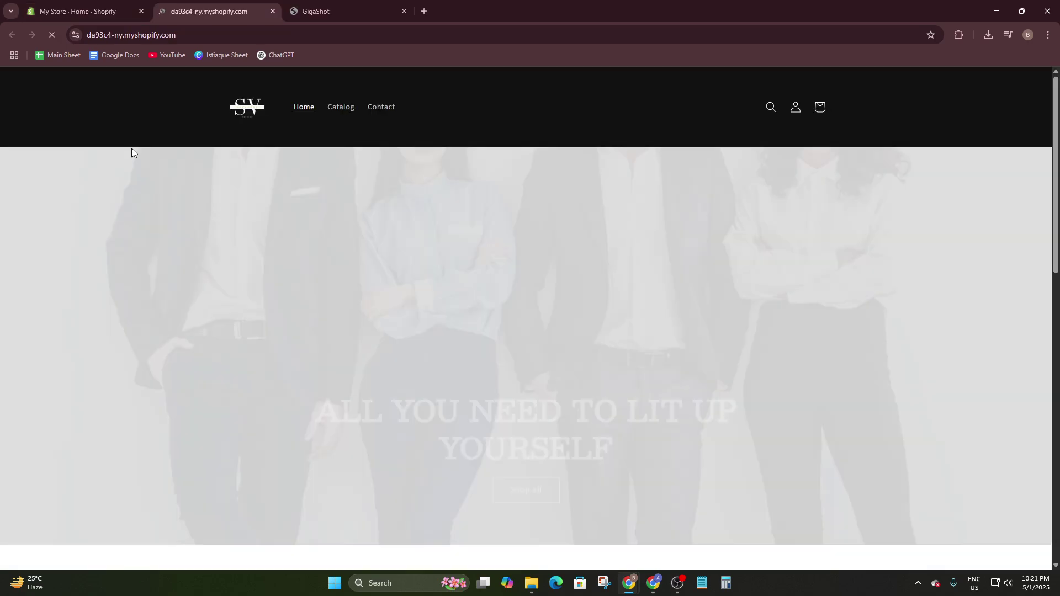
Step: Copy the URL of the da93c4-ny.myshopify.com storefront and return to the X campaign form
{"action": "left_click", "coordinate": [81, 5]}
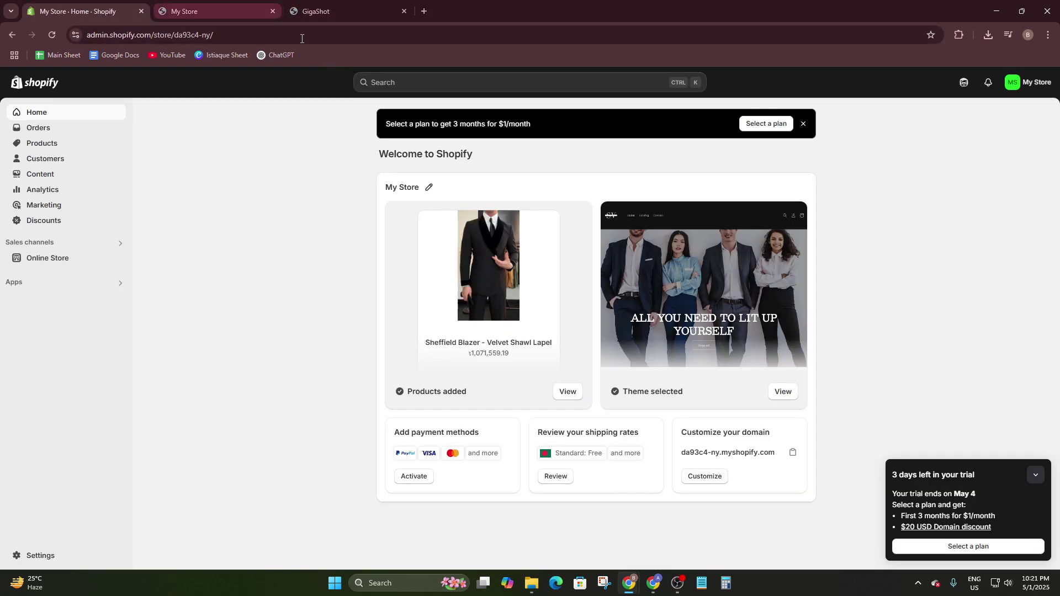
{"action": "left_click", "coordinate": [250, 12]}
{"action": "left_click", "coordinate": [192, 33]}
{"action": "key", "text": "ctrl+c"}
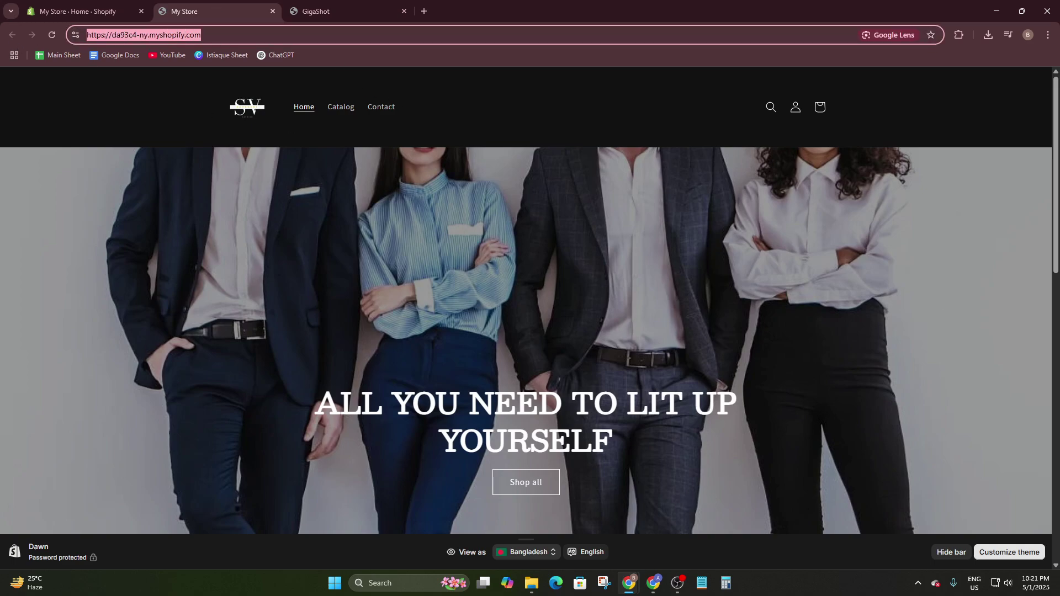
{"action": "left_click", "coordinate": [654, 583]}
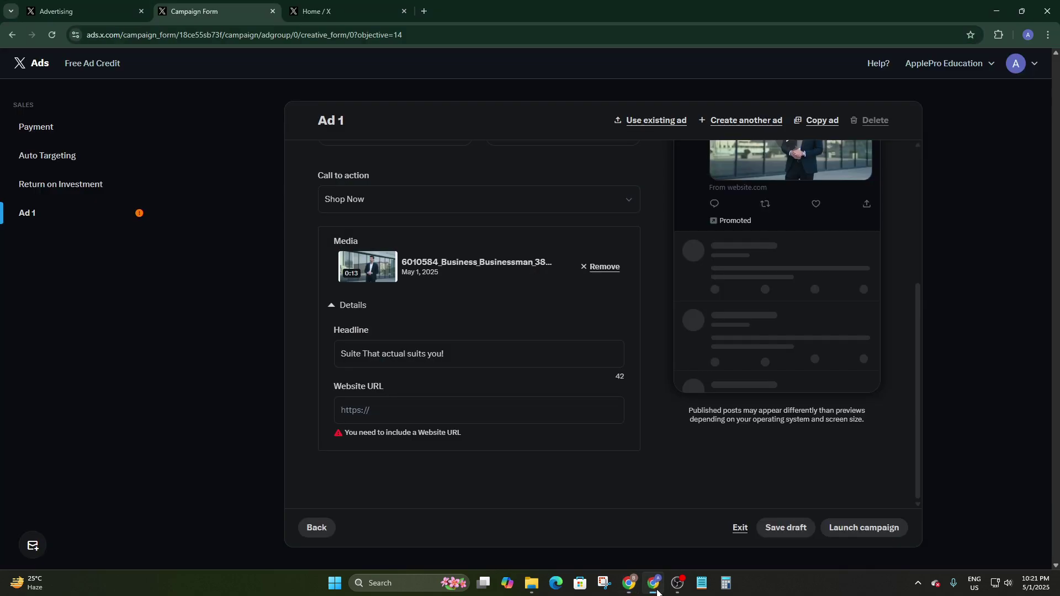
{"action": "left_click", "coordinate": [385, 413]}
{"action": "key", "text": "ctrl+v"}
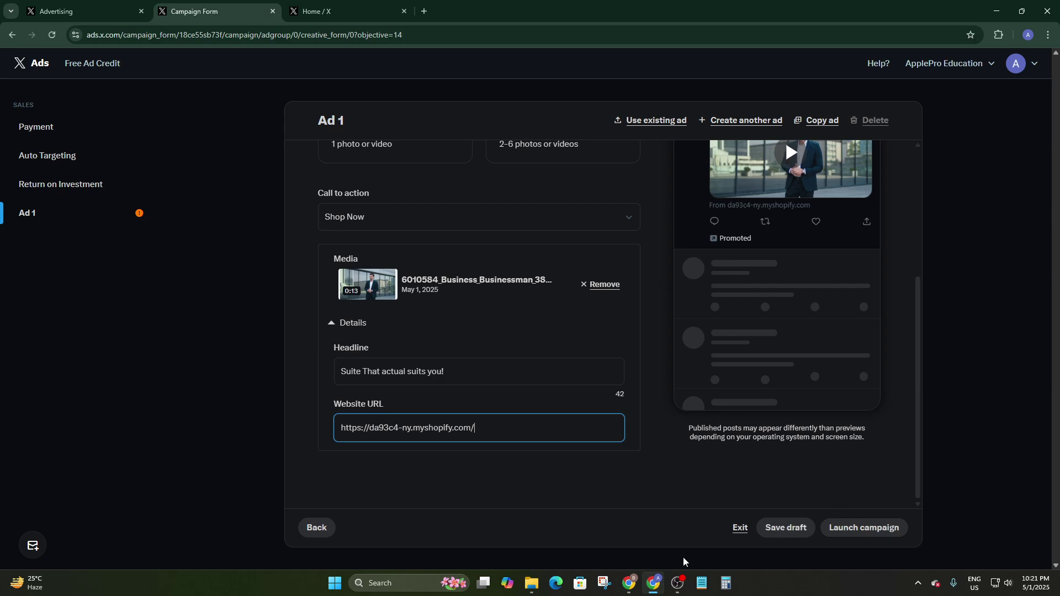
{"action": "left_click", "coordinate": [840, 531]}
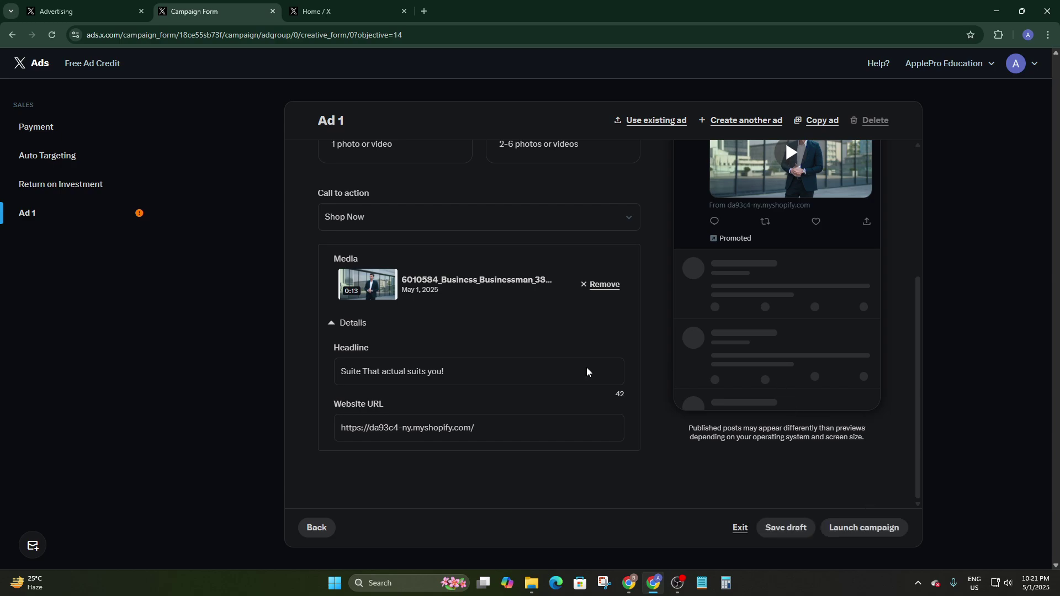
Step: Write the ad's post text "Get Ready for party or meeting with this gentleman"
{"action": "scroll", "coordinate": [636, 315], "scroll_direction": "up", "scroll_amount": 4}
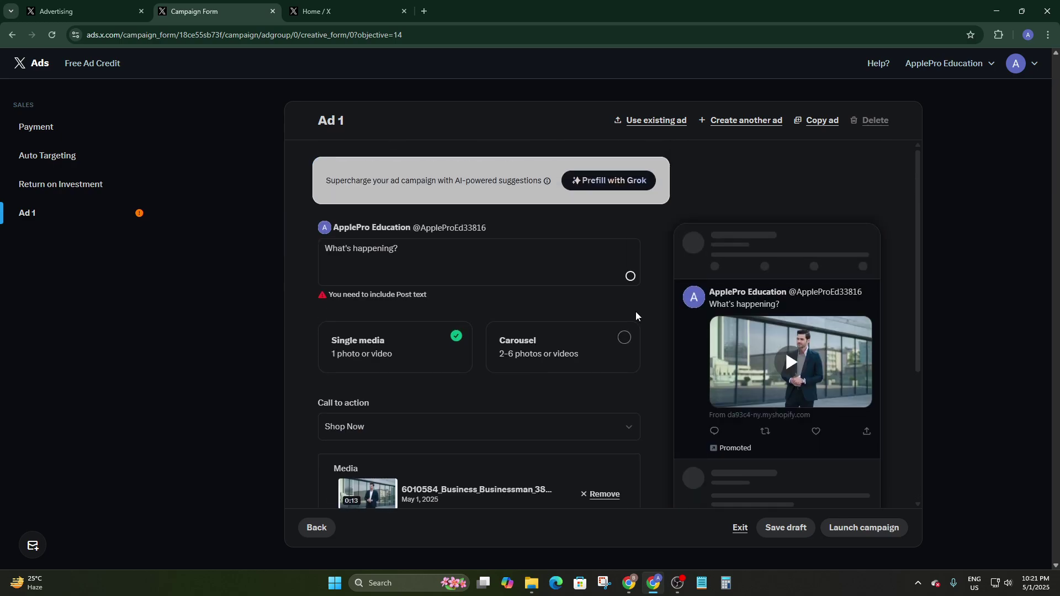
{"action": "scroll", "coordinate": [428, 310], "scroll_direction": "down", "scroll_amount": 4}
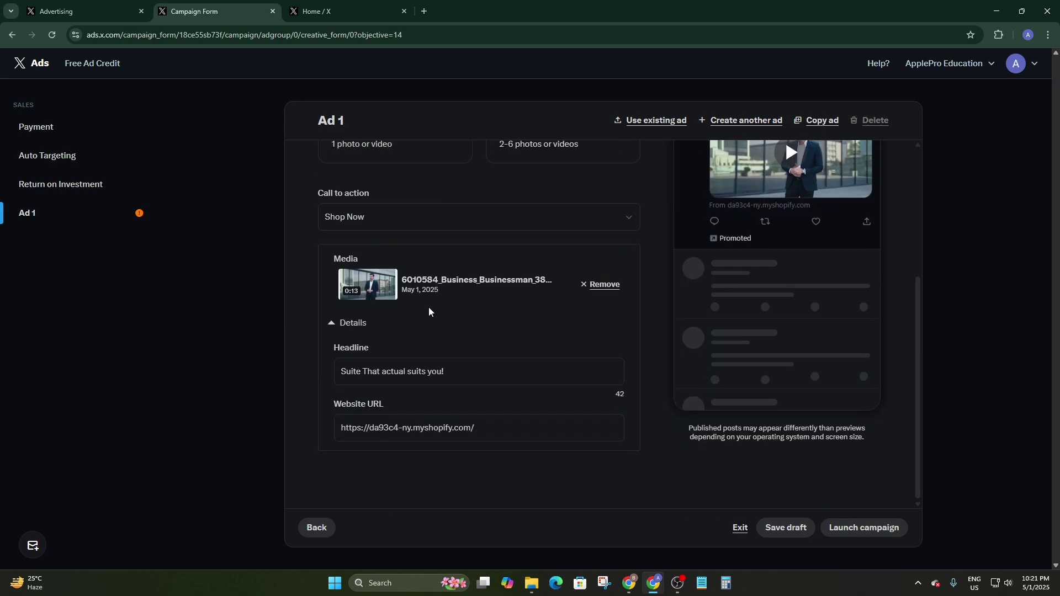
{"action": "scroll", "coordinate": [428, 310], "scroll_direction": "up", "scroll_amount": 4}
{"action": "left_click", "coordinate": [386, 252]}
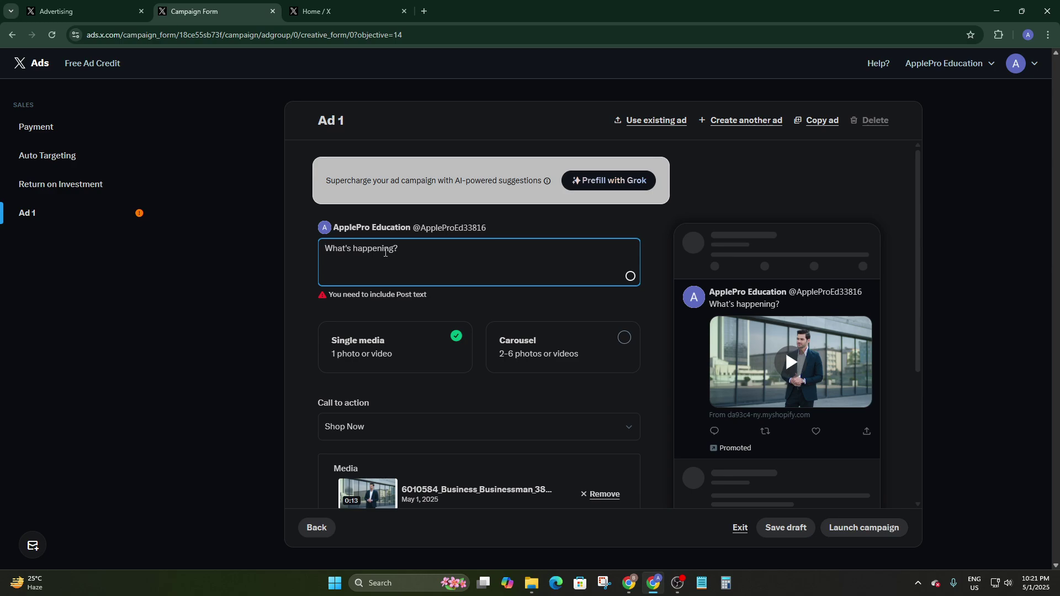
{"action": "scroll", "coordinate": [391, 255], "scroll_direction": "down", "scroll_amount": 4}
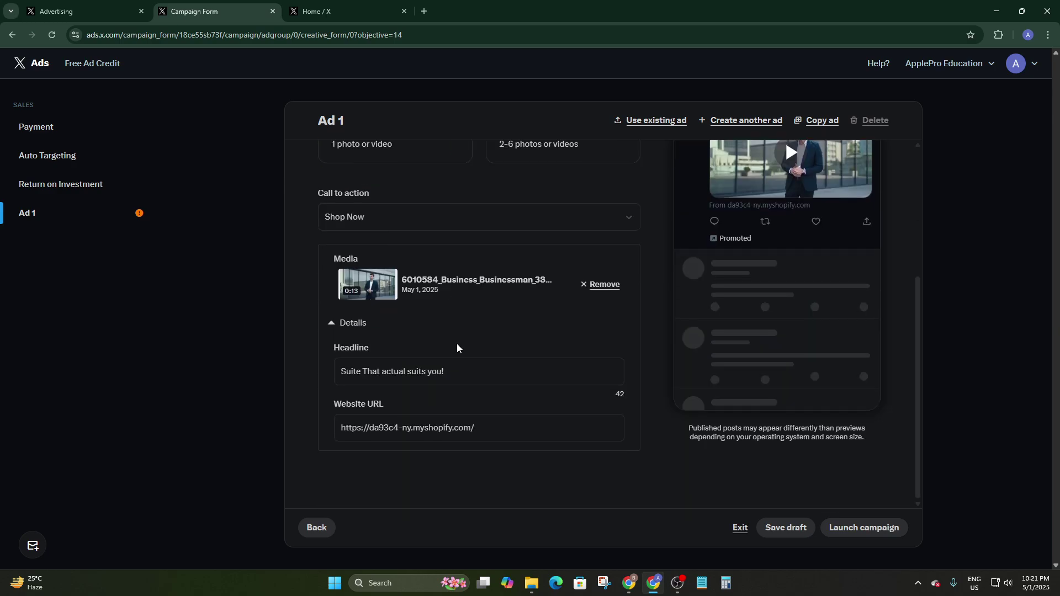
{"action": "scroll", "coordinate": [462, 368], "scroll_direction": "up", "scroll_amount": 4}
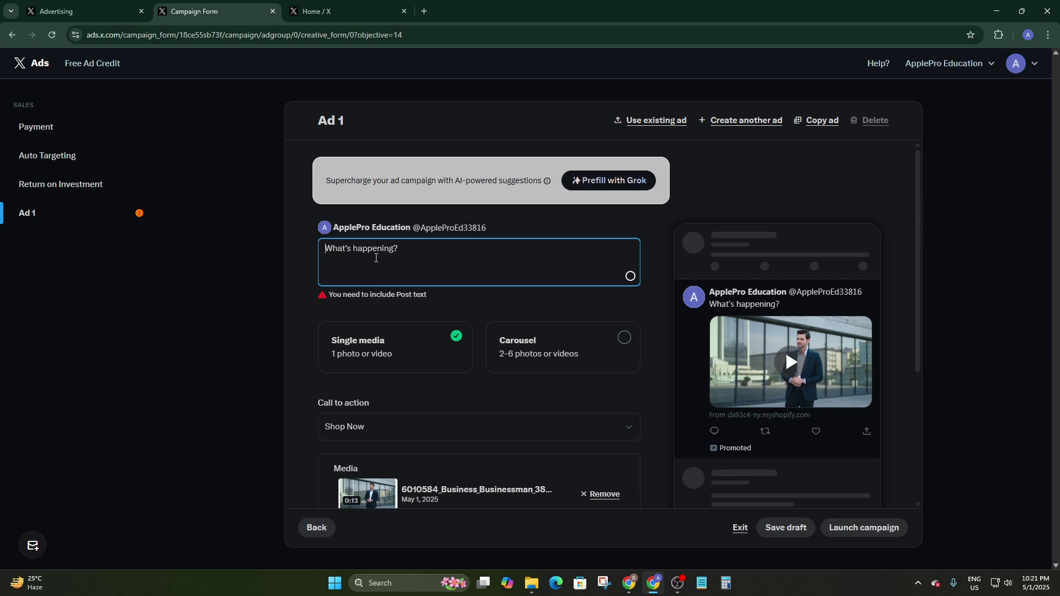
{"action": "type", "text": "get"}
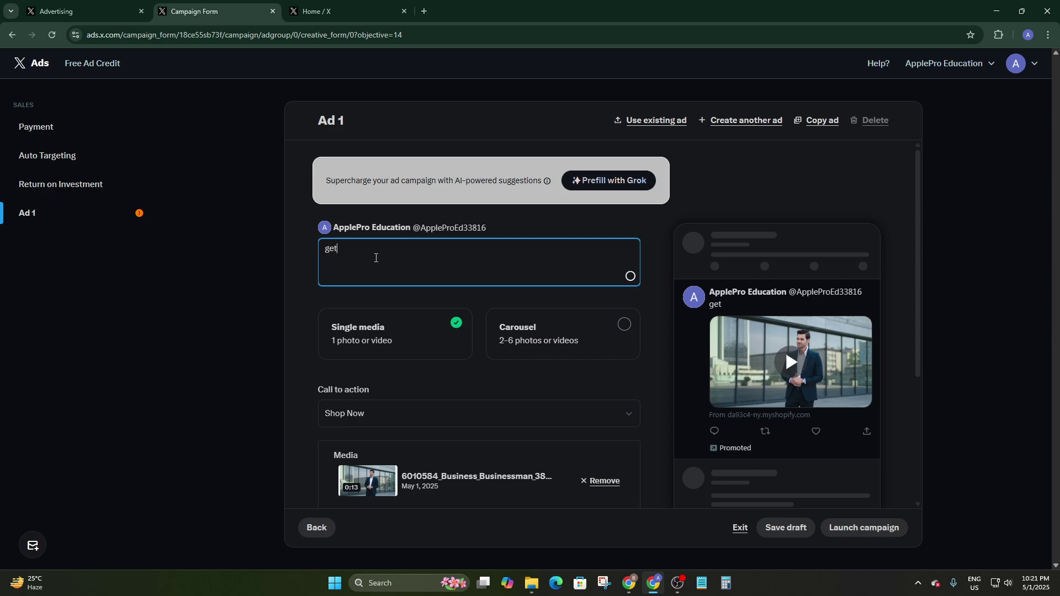
{"action": "key", "text": "BackSpace"}
{"action": "key", "text": "BackSpace"}
{"action": "key", "text": "BackSpace"}
{"action": "type", "text": "Get Ready for party"}
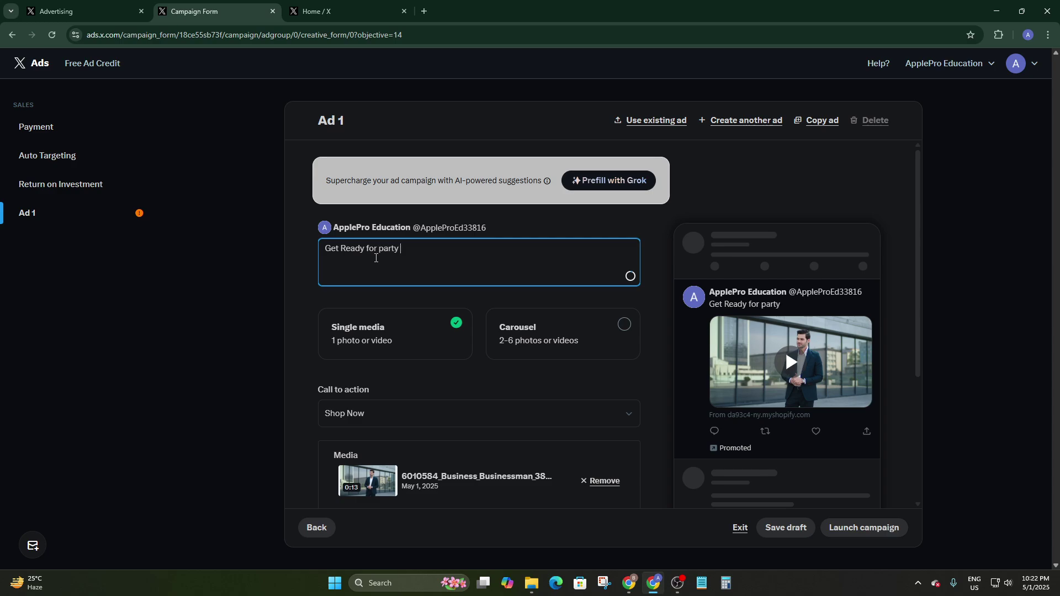
{"action": "type", "text": " or meeting with t"}
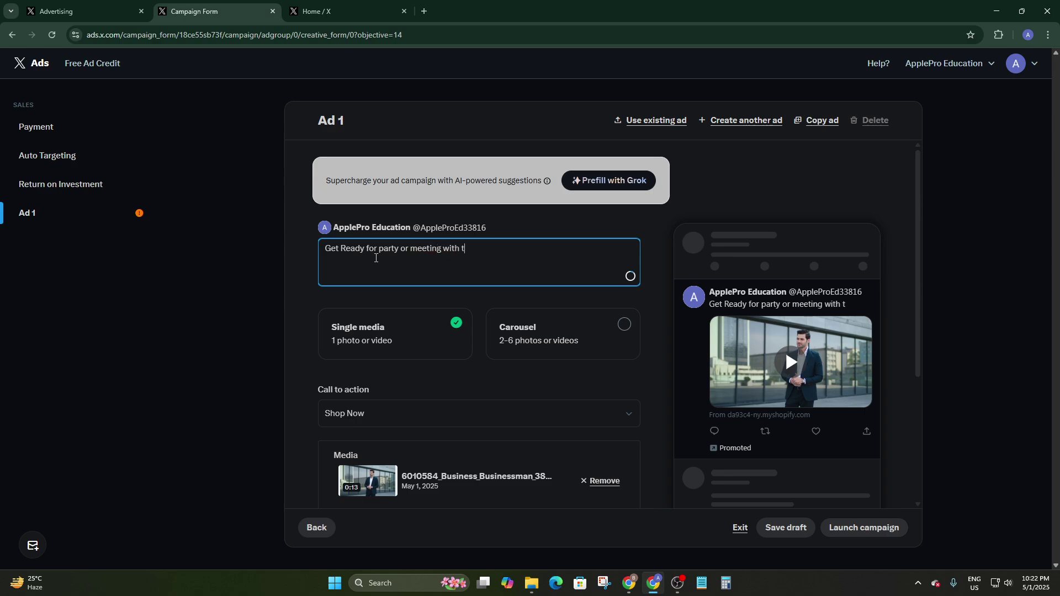
{"action": "type", "text": "his gent"}
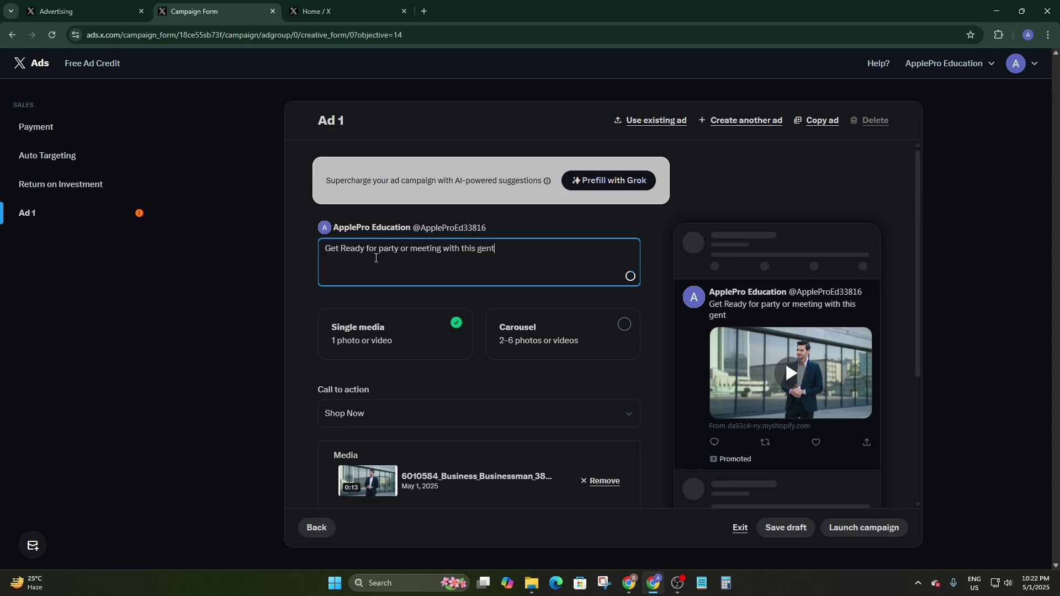
{"action": "type", "text": "alma"}
{"action": "left_click", "coordinate": [501, 248]}
{"action": "key", "text": "BackSpace"}
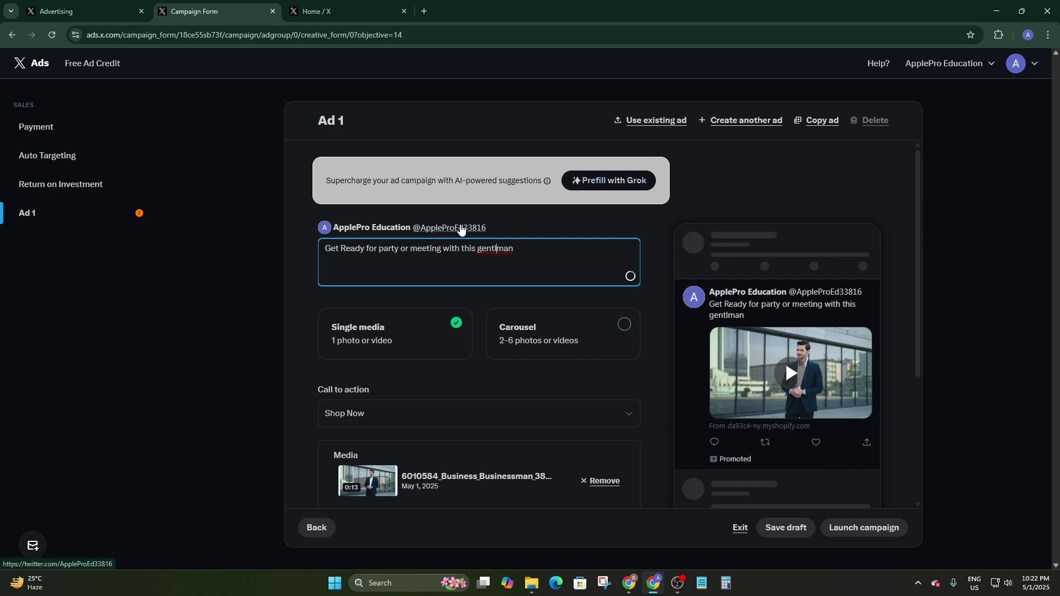
{"action": "type", "text": "e"}
Step: Launch the campaign with the completed Ad 1
{"action": "scroll", "coordinate": [573, 298], "scroll_direction": "down", "scroll_amount": 4}
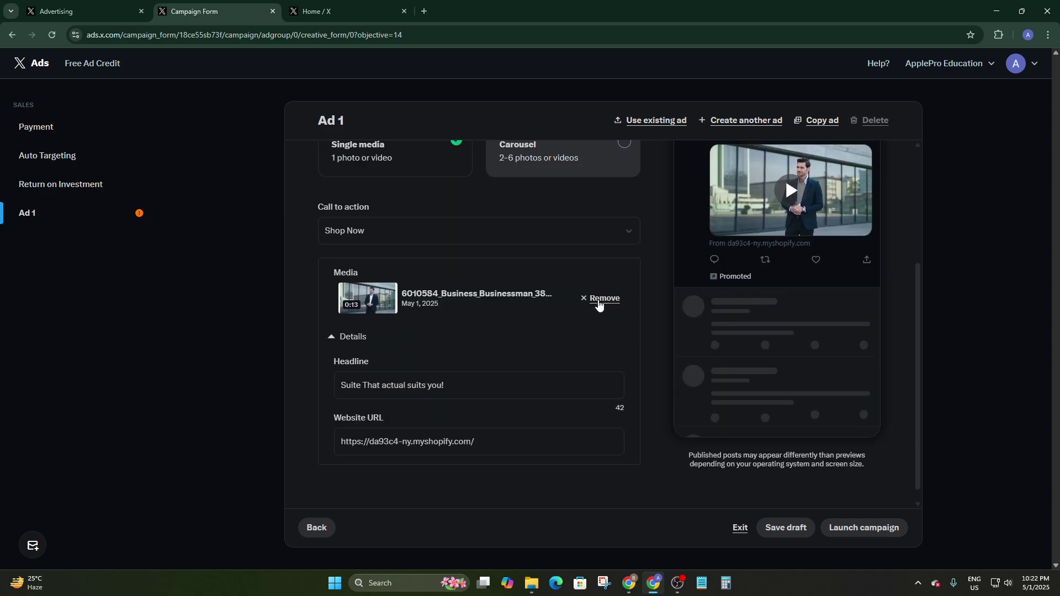
{"action": "left_click", "coordinate": [898, 525]}
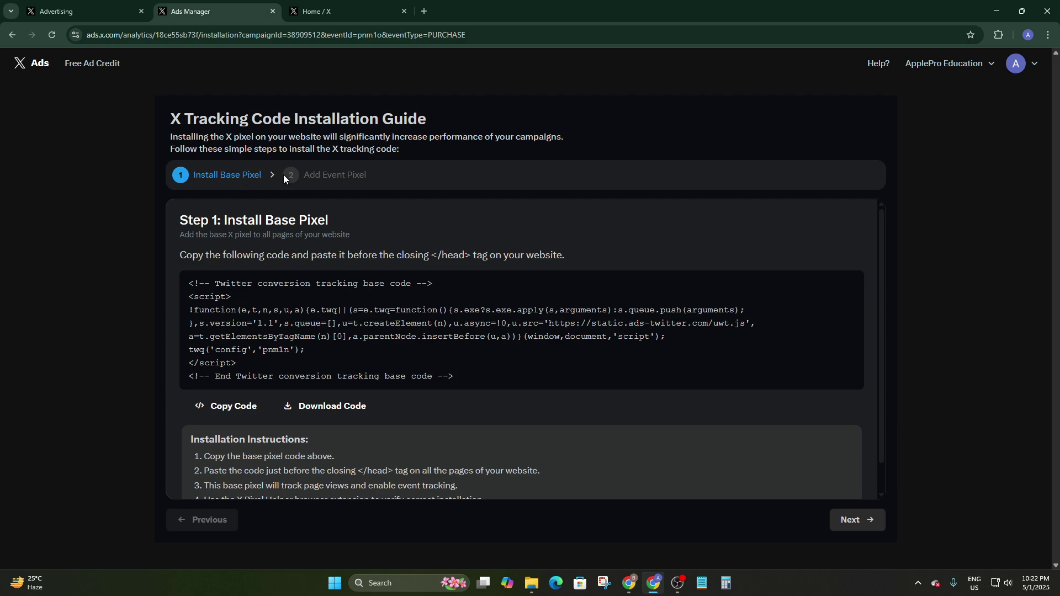
{"action": "left_click", "coordinate": [61, 5]}
{"action": "left_click", "coordinate": [180, 6]}
Step: Switch to the My Store Shopify admin, search its apps for "x", and open the X app listing
{"action": "mouse_move", "coordinate": [653, 580]}
{"action": "left_click", "coordinate": [656, 541]}
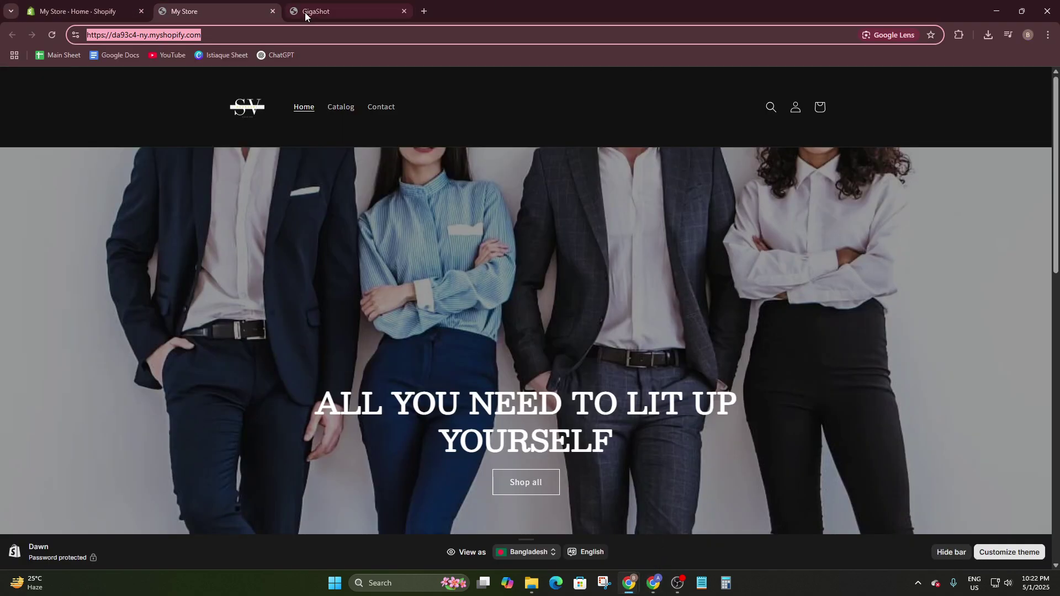
{"action": "left_click", "coordinate": [77, 11]}
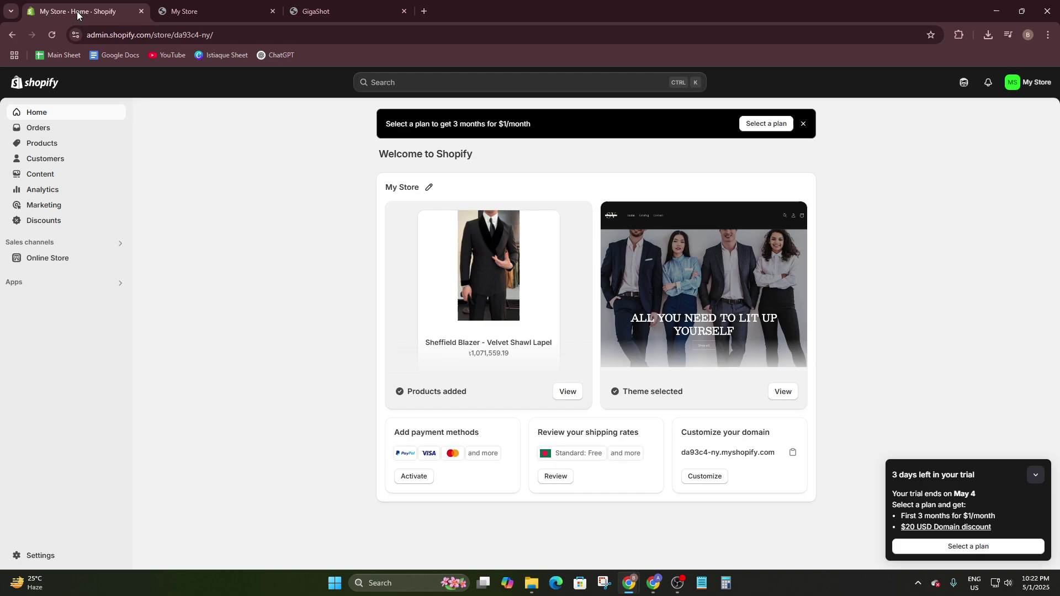
{"action": "left_click", "coordinate": [41, 285]}
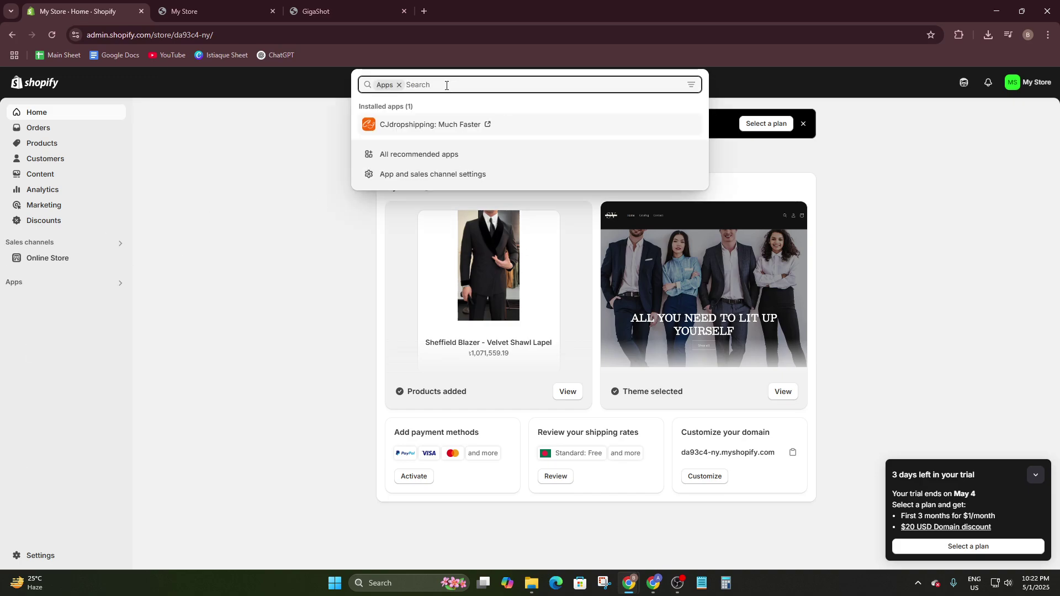
{"action": "type", "text": "x"}
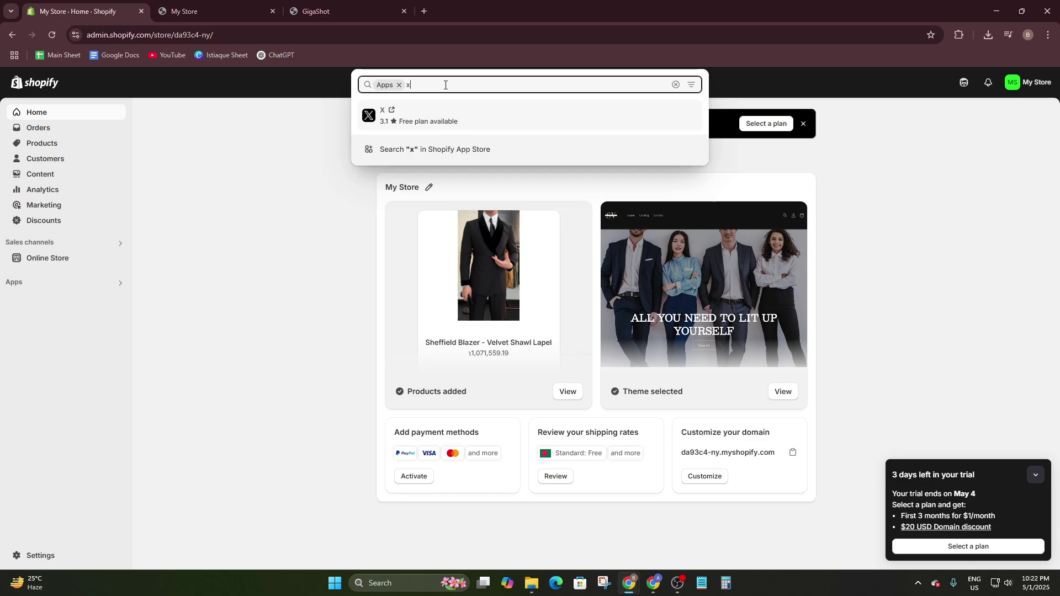
{"action": "left_click", "coordinate": [402, 110]}
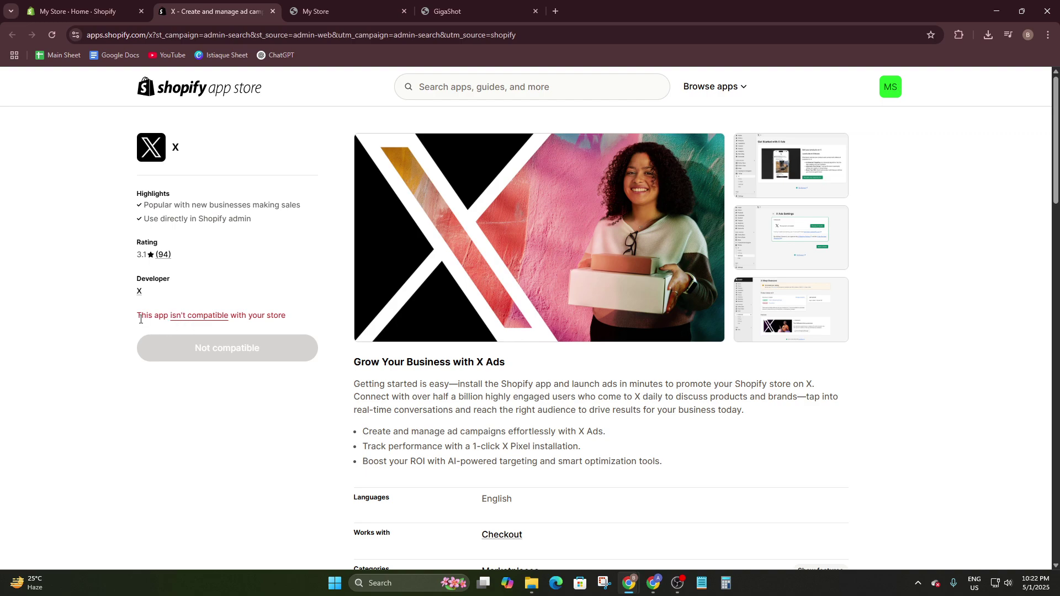
Step: Search the Shopify App Store for "pixel" and open the TiXel: Multi Pixel Installer listing
{"action": "left_click", "coordinate": [431, 87]}
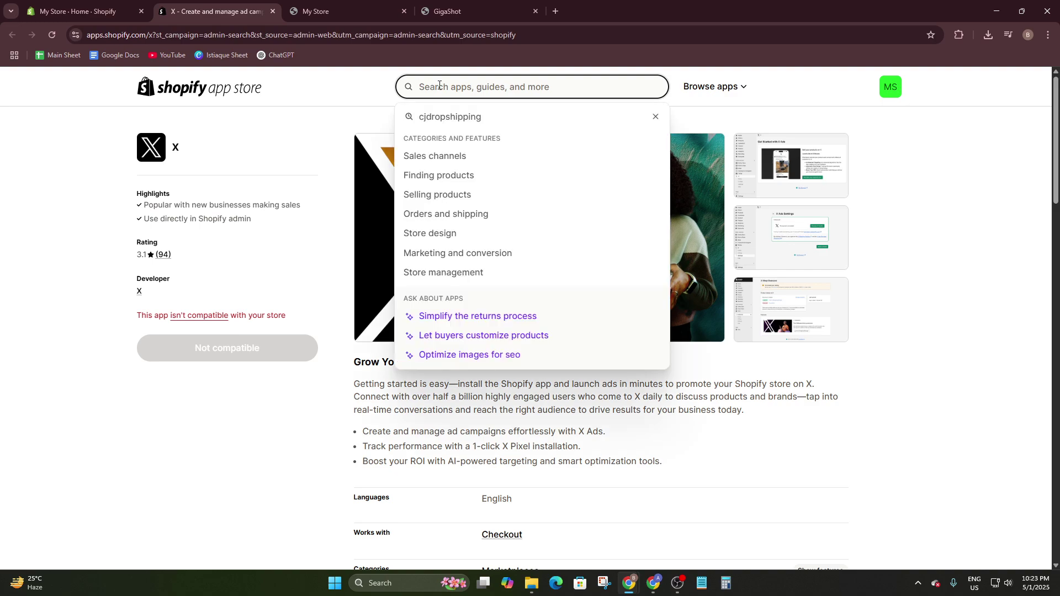
{"action": "type", "text": "pixel"}
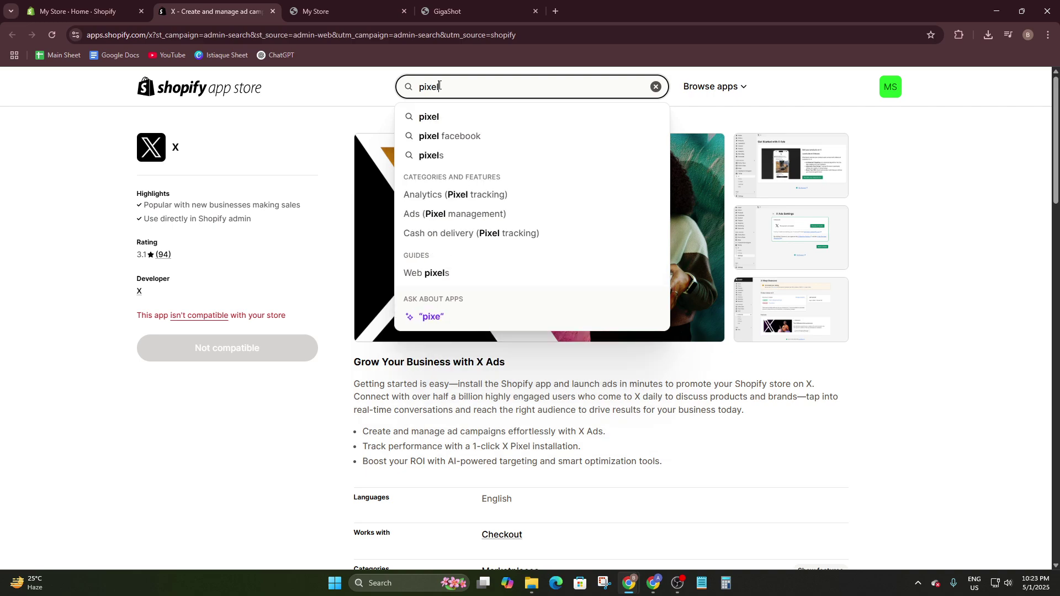
{"action": "key", "text": "Return"}
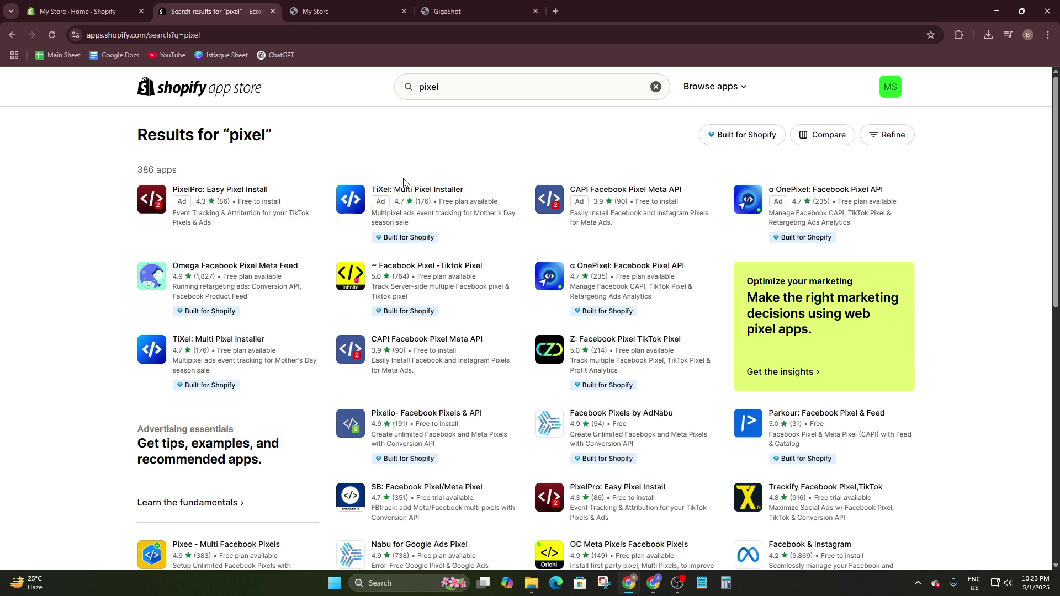
{"action": "left_click", "coordinate": [421, 190]}
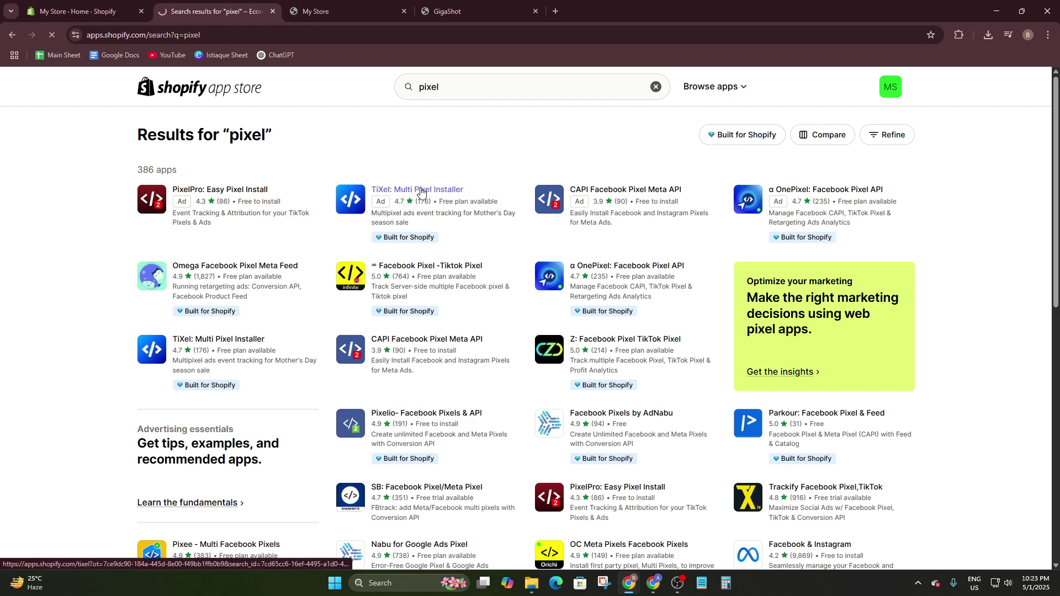
Step: Install TiXel Multi Pixels on My Store and start the Yearly Plan free trial up to its subscription approval
{"action": "left_click", "coordinate": [310, 381]}
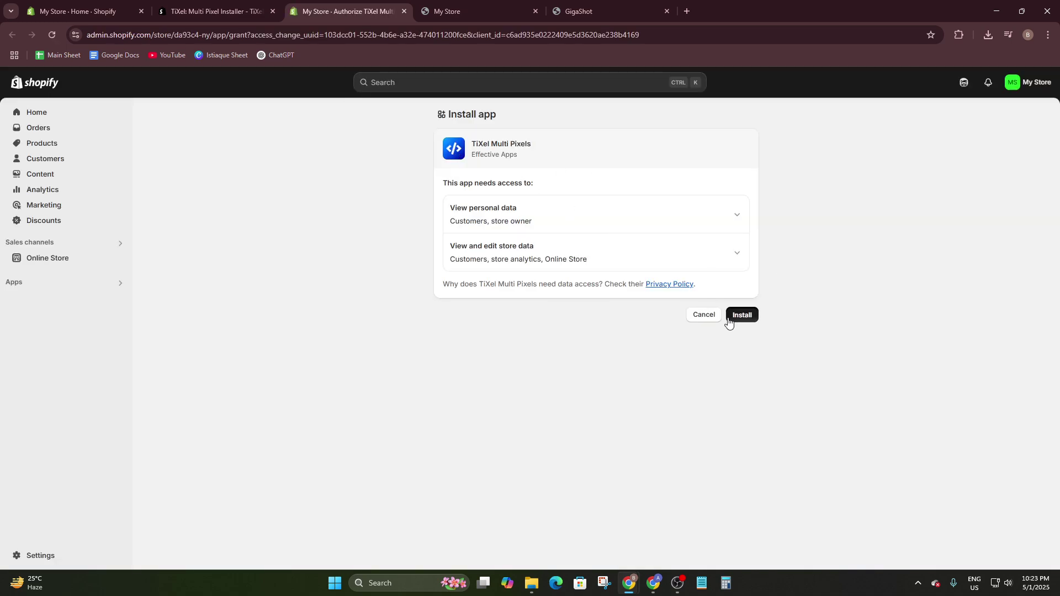
{"action": "left_click", "coordinate": [729, 321]}
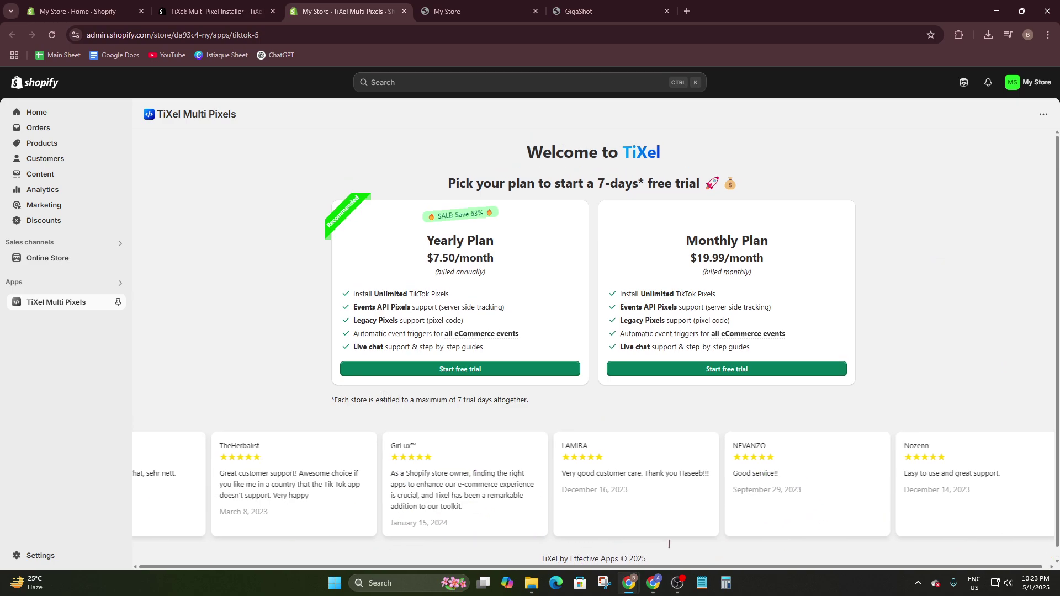
{"action": "left_click", "coordinate": [454, 367]}
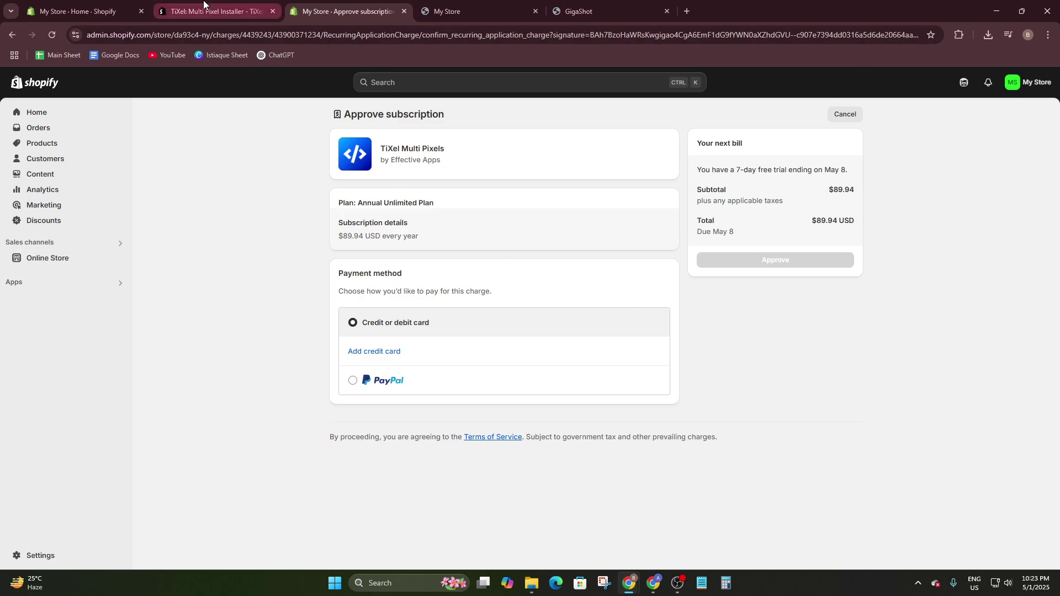
Step: Return to the X tracking code guide, copy the base pixel code, and review where the installation instructions place it
{"action": "left_click", "coordinate": [653, 583]}
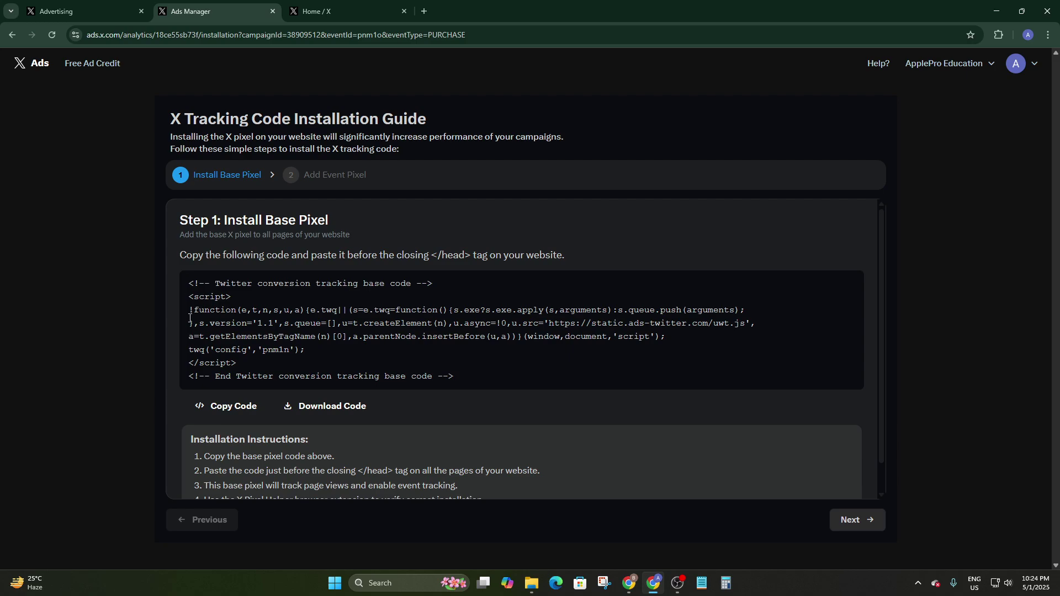
{"action": "left_click", "coordinate": [232, 407]}
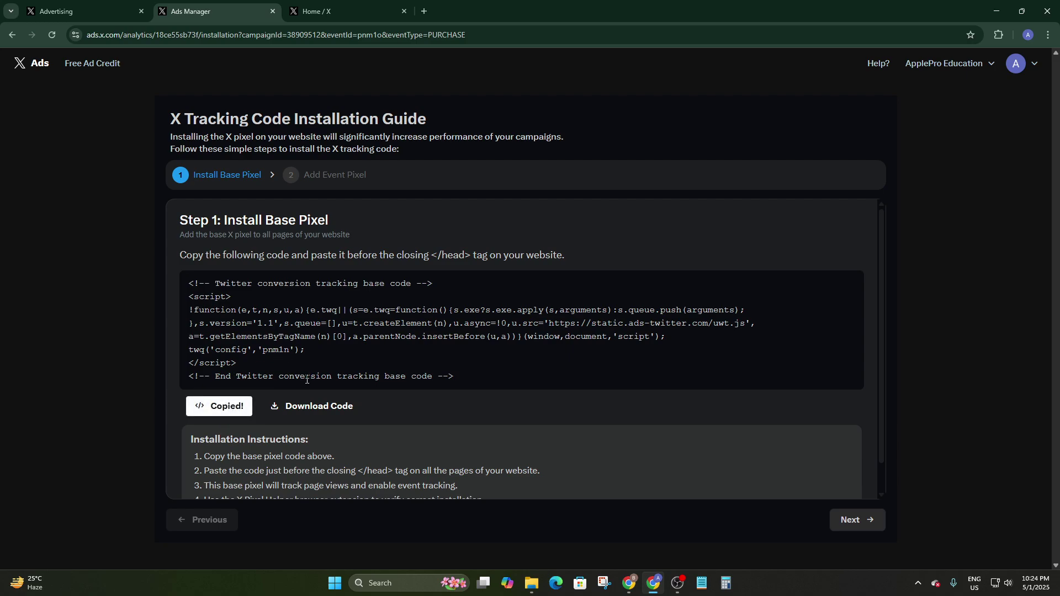
{"action": "scroll", "coordinate": [305, 401], "scroll_direction": "down", "scroll_amount": 1}
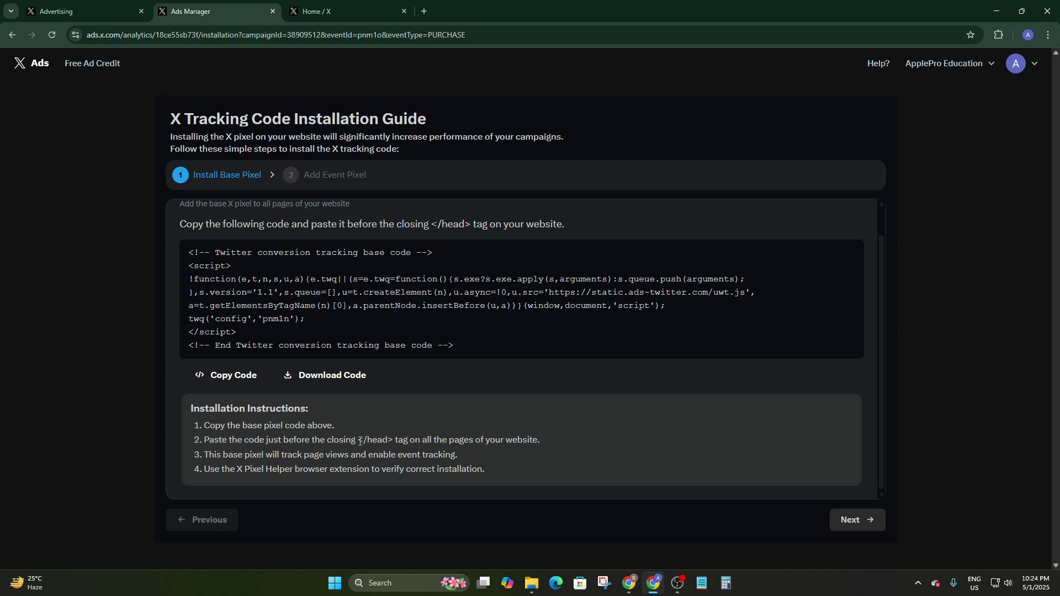
{"action": "left_click_drag", "start_coordinate": [352, 441], "coordinate": [393, 440]}
{"action": "left_click", "coordinate": [563, 433]}
Step: Switch to the Shopify browser window, open its extensions management page, and open the Chrome Web Store
{"action": "mouse_move", "coordinate": [629, 583]}
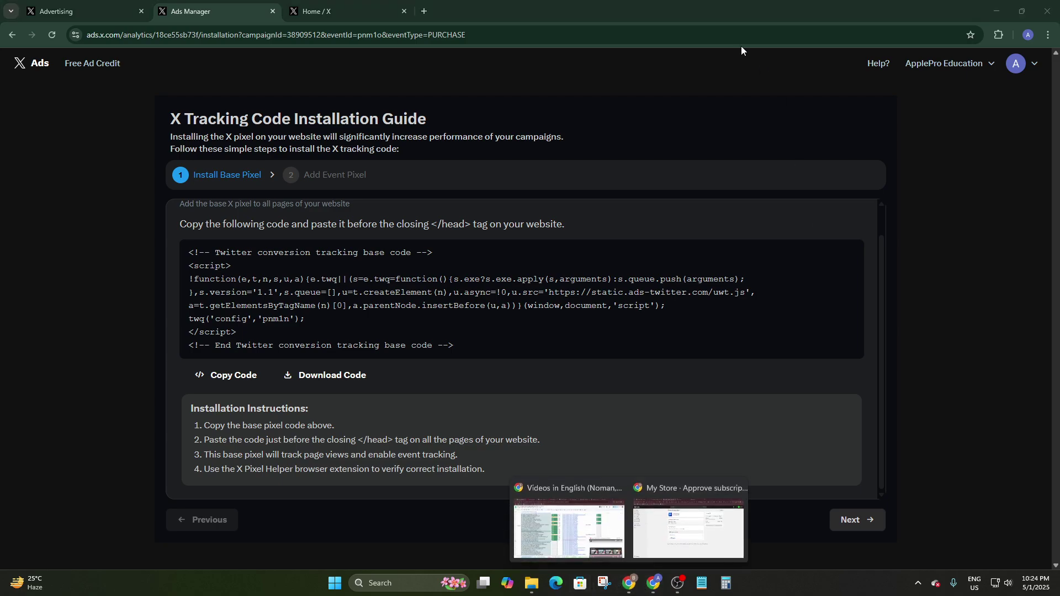
{"action": "left_click", "coordinate": [690, 522]}
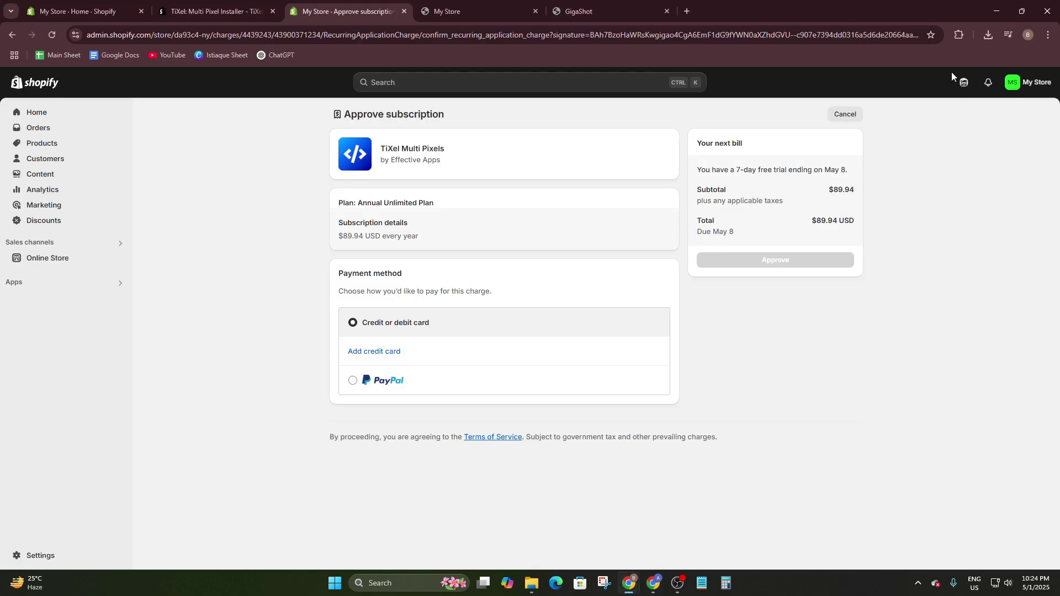
{"action": "left_click", "coordinate": [958, 35]}
{"action": "left_click", "coordinate": [818, 172]}
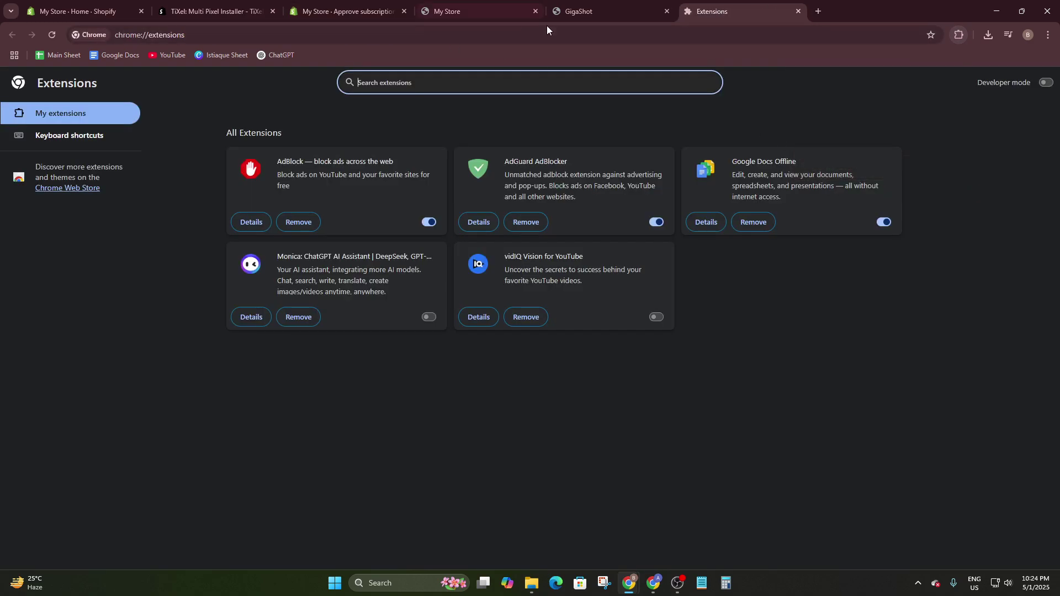
{"action": "left_click", "coordinate": [85, 188]}
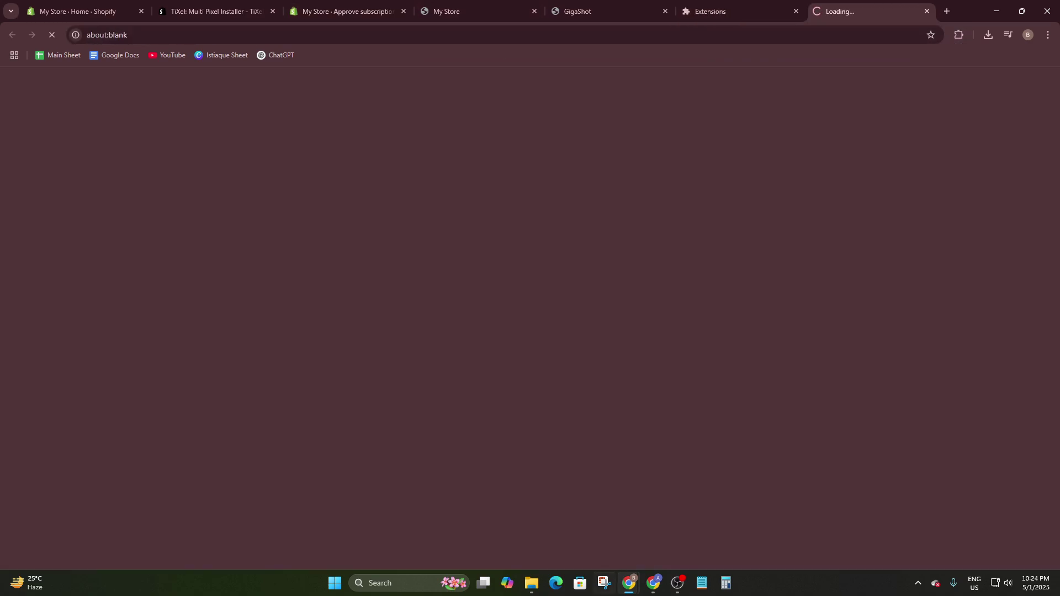
Step: Switch to the X tracking code guide and copy the extension name "X Pixel Helper" from its installation instructions
{"action": "key", "text": "alt+Tab"}
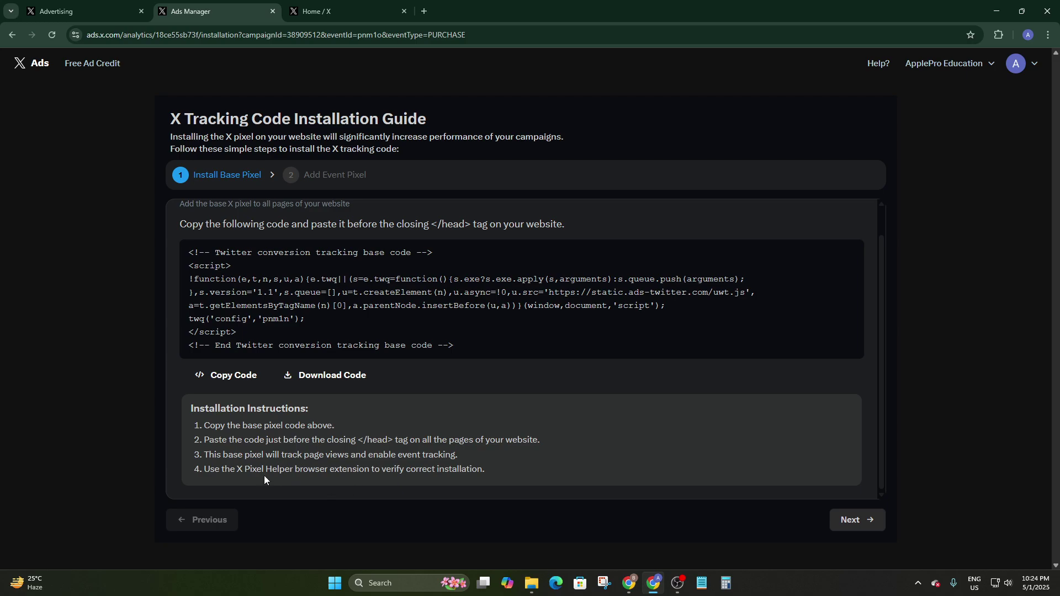
{"action": "left_click_drag", "start_coordinate": [237, 468], "coordinate": [294, 469]}
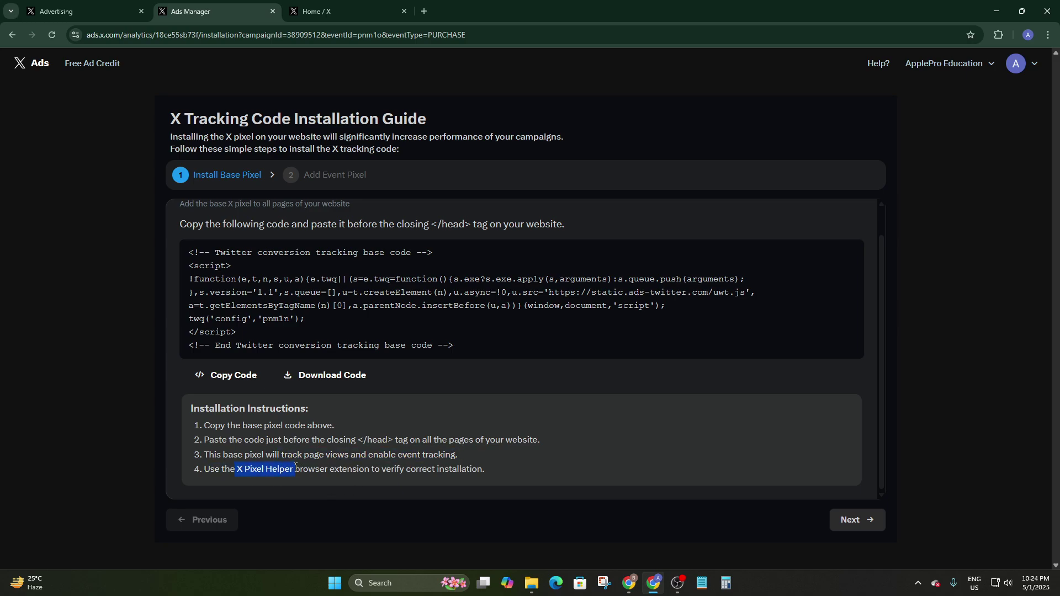
{"action": "mouse_move", "coordinate": [630, 583]}
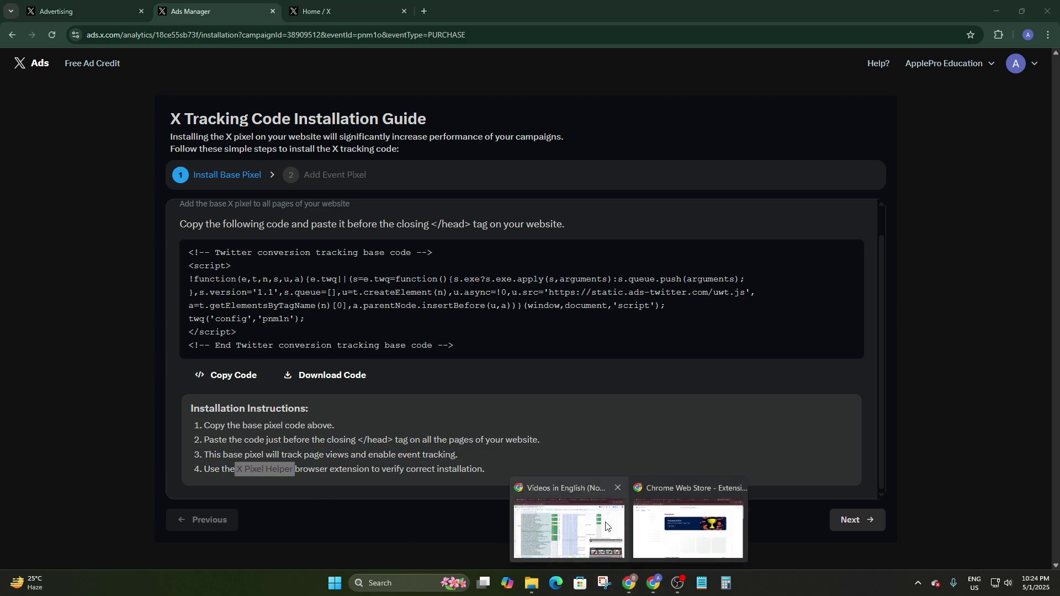
Step: Search the Chrome Web Store for "X Pixel Helper", open the extension's listing and look through it
{"action": "left_click", "coordinate": [660, 489]}
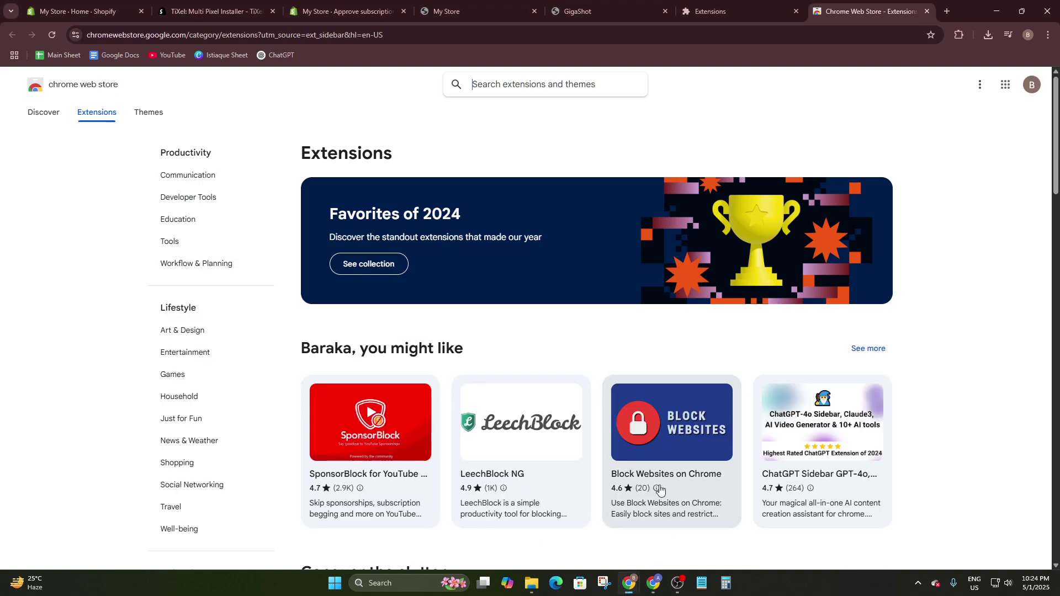
{"action": "left_click", "coordinate": [511, 88]}
{"action": "key", "text": "ctrl+v"}
{"action": "left_click", "coordinate": [503, 110]}
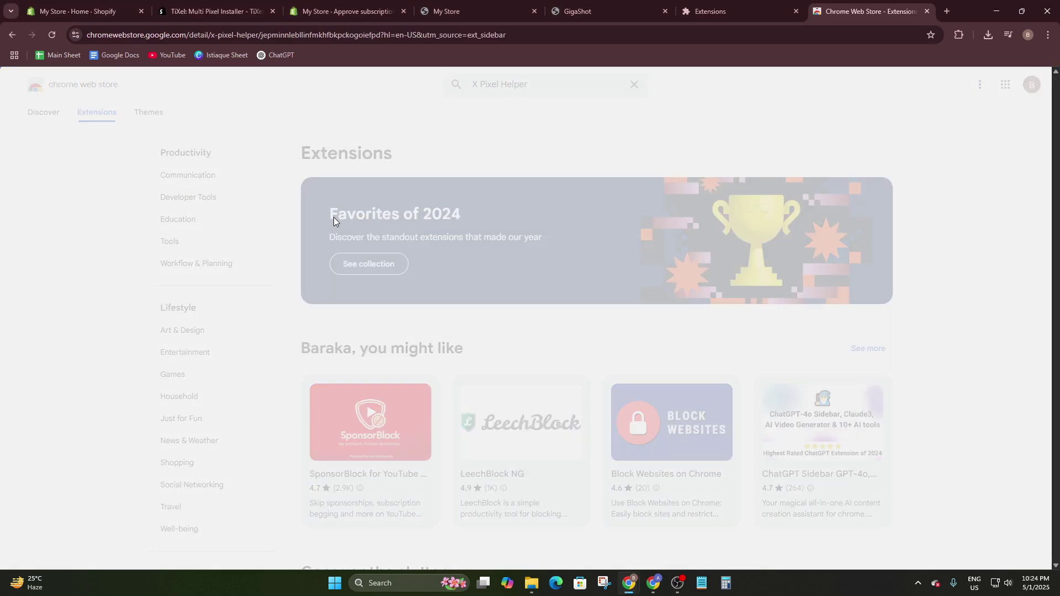
{"action": "scroll", "coordinate": [535, 397], "scroll_direction": "down", "scroll_amount": 3}
{"action": "scroll", "coordinate": [525, 345], "scroll_direction": "up", "scroll_amount": 3}
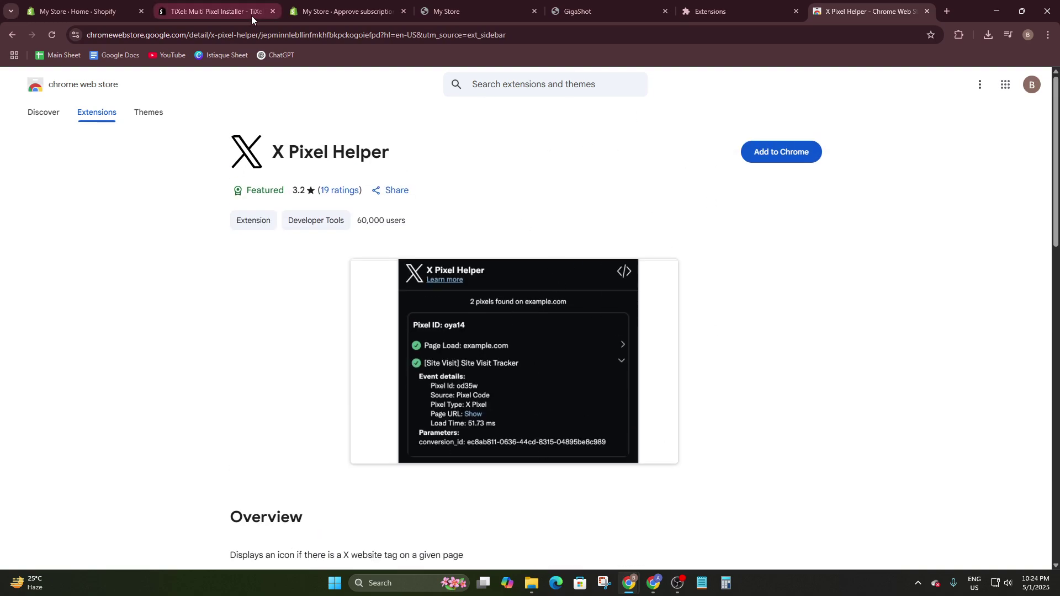
Step: Return to the Shopify admin and open the Contact page from the Online Store pages to inspect its content editor
{"action": "left_click", "coordinate": [55, 9]}
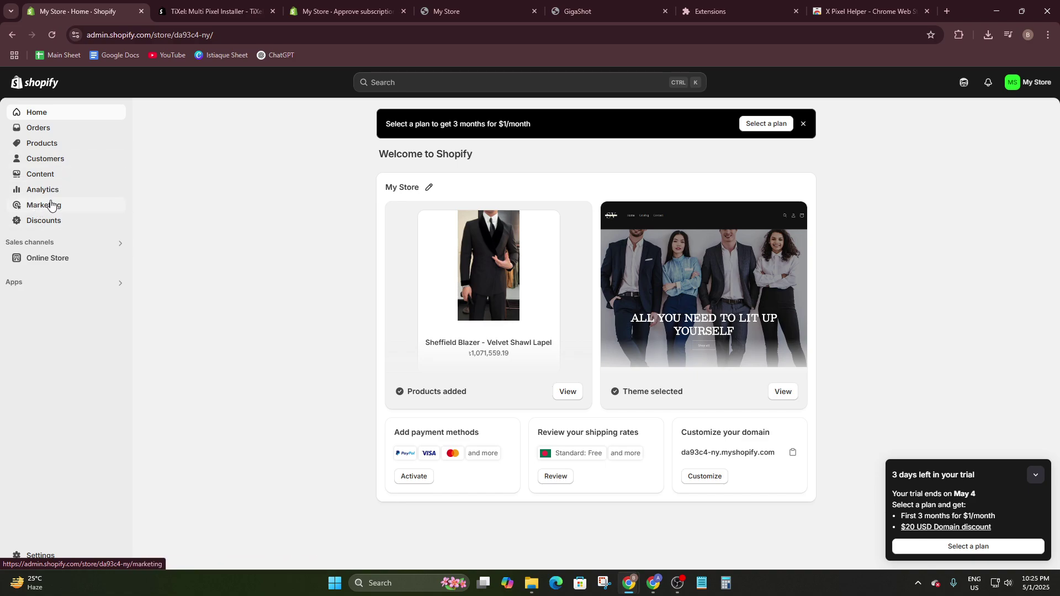
{"action": "left_click", "coordinate": [46, 259]}
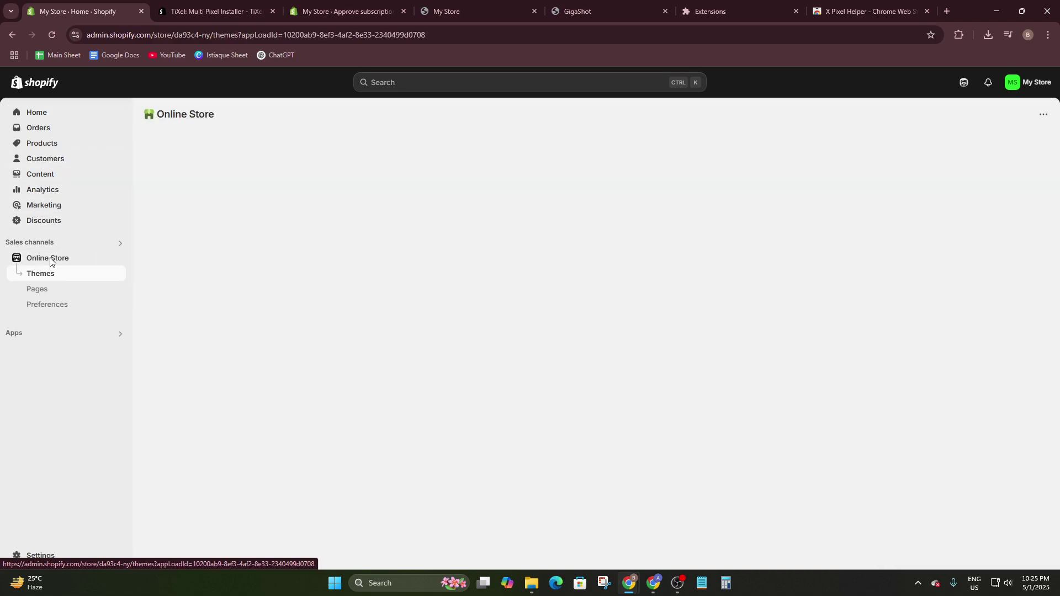
{"action": "left_click", "coordinate": [47, 291]}
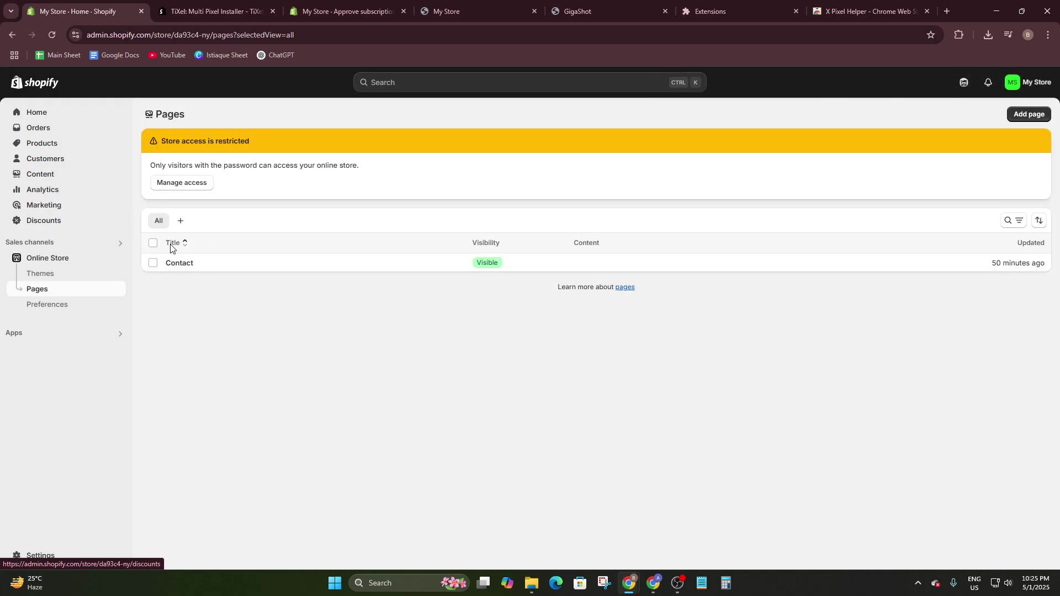
{"action": "left_click", "coordinate": [268, 265]}
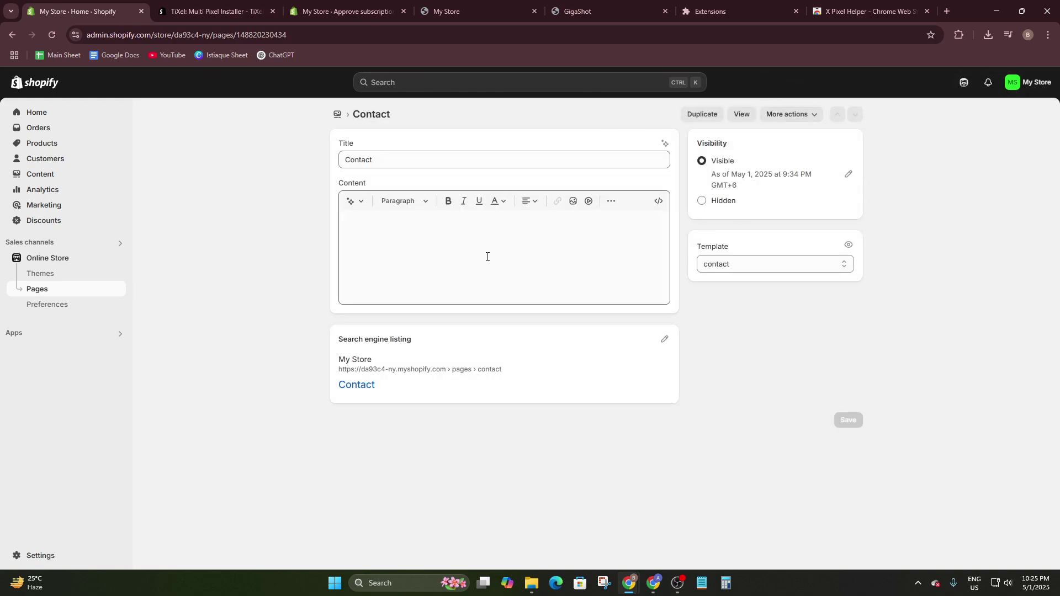
Step: Open the code editor for the current Dawn theme and expand its layout and templates folders
{"action": "left_click", "coordinate": [39, 263]}
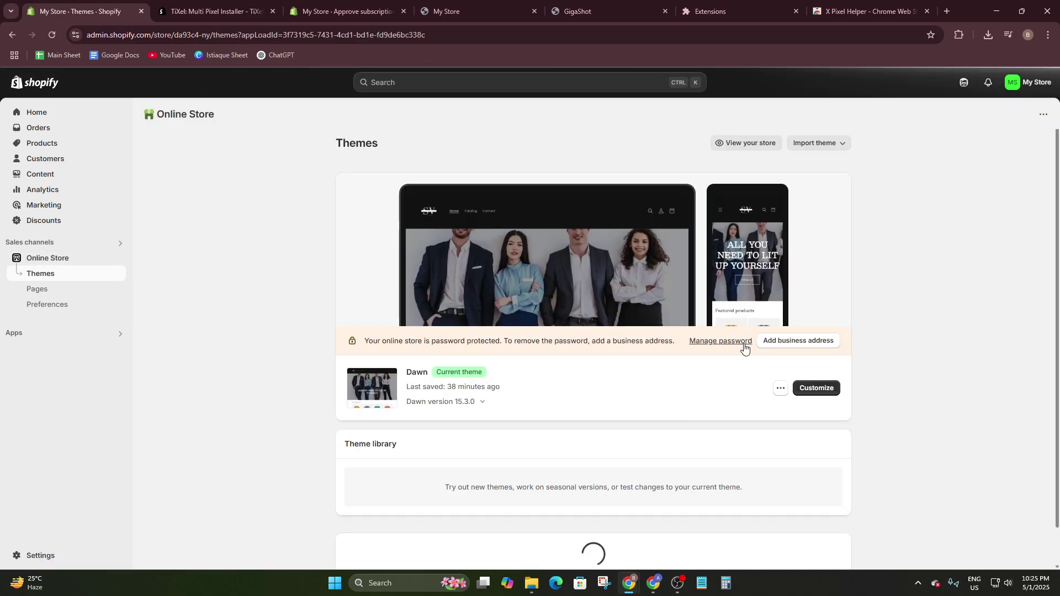
{"action": "left_click", "coordinate": [780, 390]}
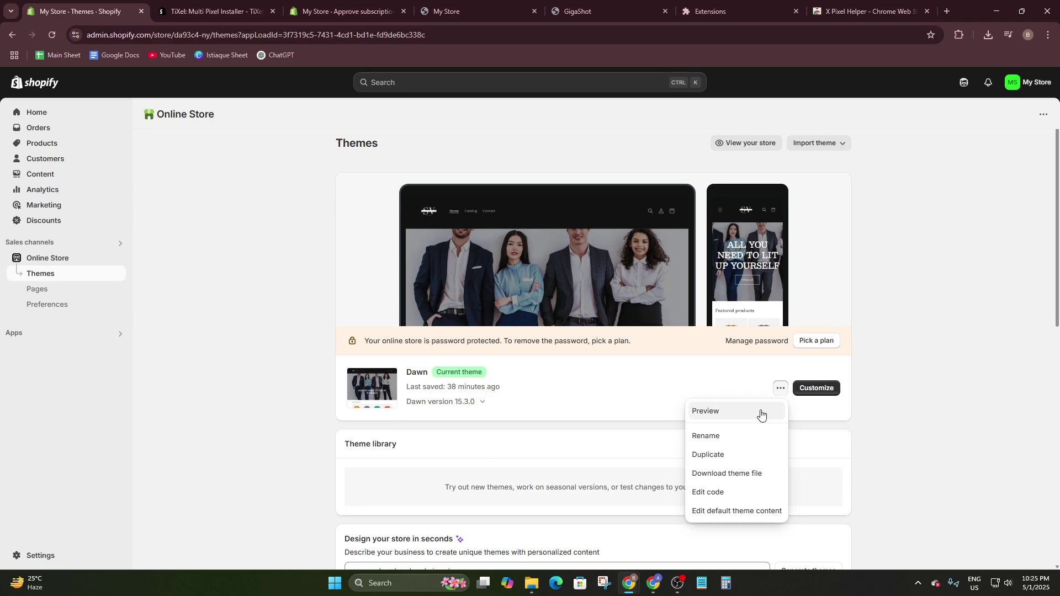
{"action": "left_click", "coordinate": [718, 492]}
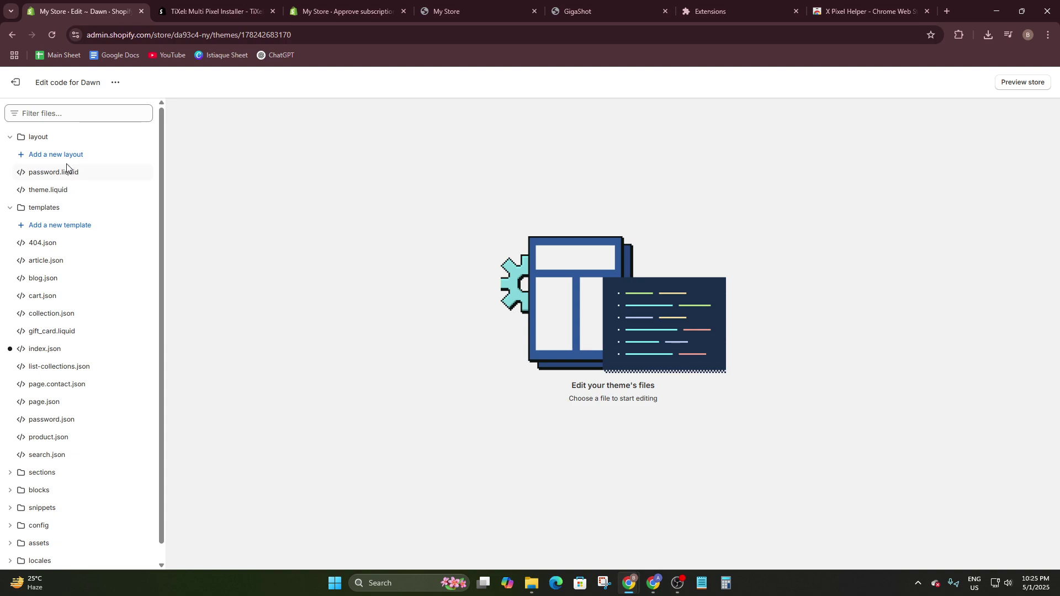
{"action": "scroll", "coordinate": [66, 163], "scroll_direction": "down", "scroll_amount": 1}
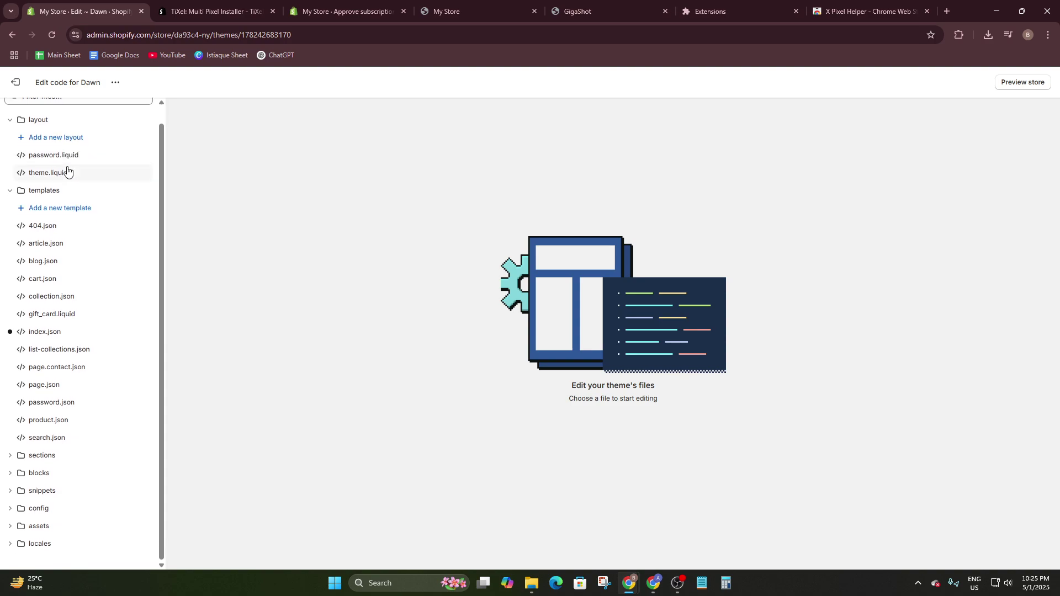
{"action": "left_click", "coordinate": [32, 126]}
{"action": "left_click", "coordinate": [27, 156]}
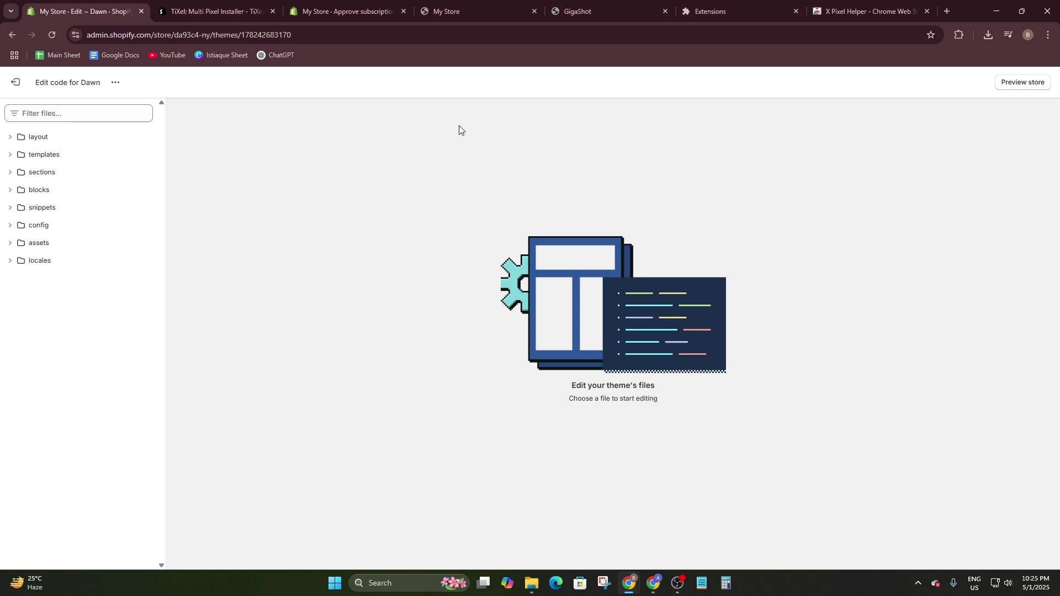
{"action": "left_click", "coordinate": [78, 138]}
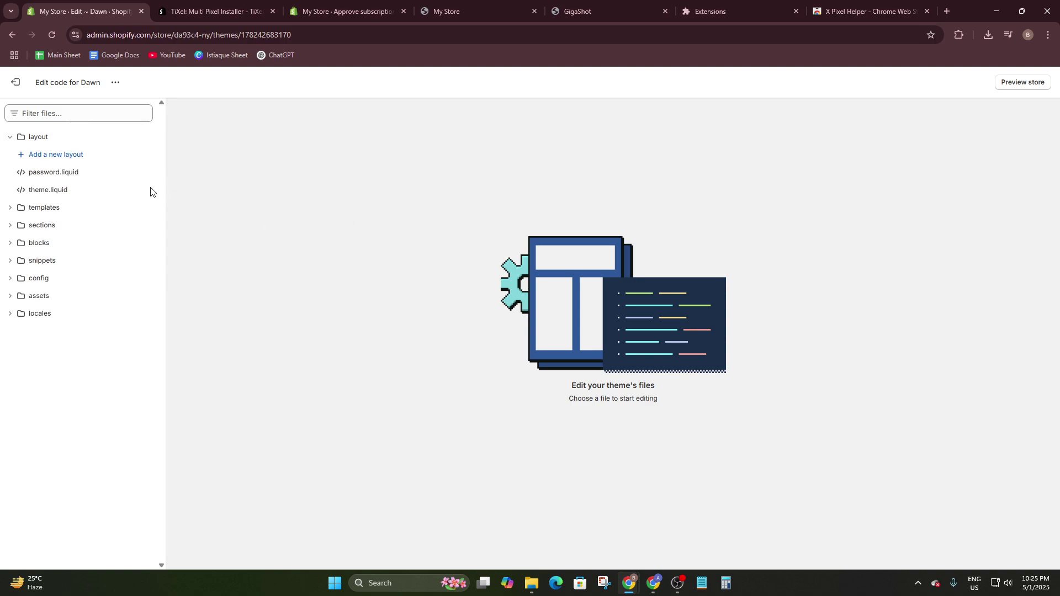
{"action": "left_click", "coordinate": [43, 208]}
Step: Examine the theme's 404.json, article.json, blog.json and product.json templates for a place to insert the pixel code, and return to the X tracking code guide
{"action": "left_click", "coordinate": [61, 243]}
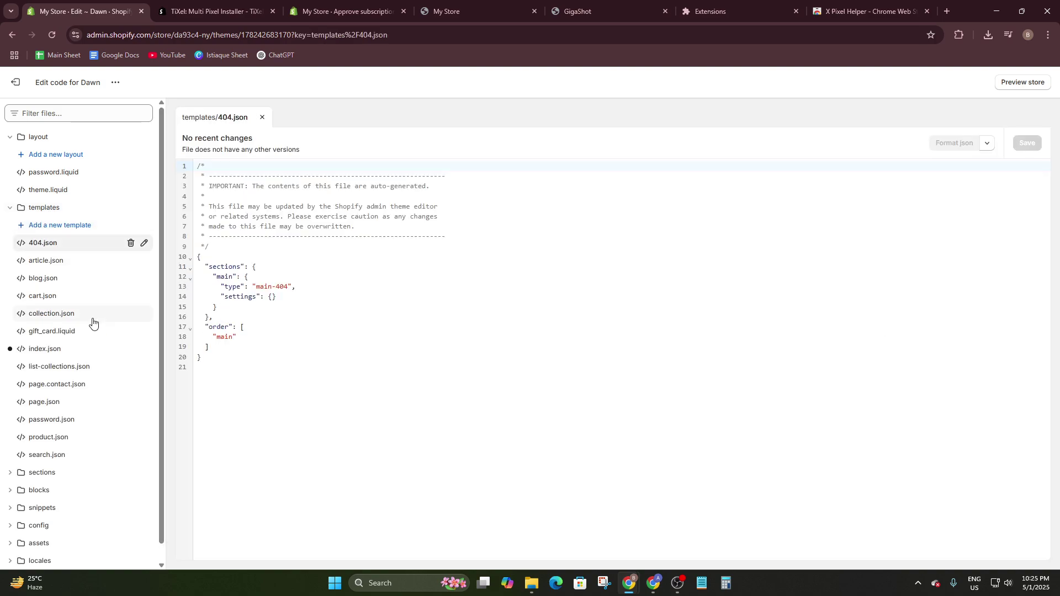
{"action": "left_click", "coordinate": [78, 263]}
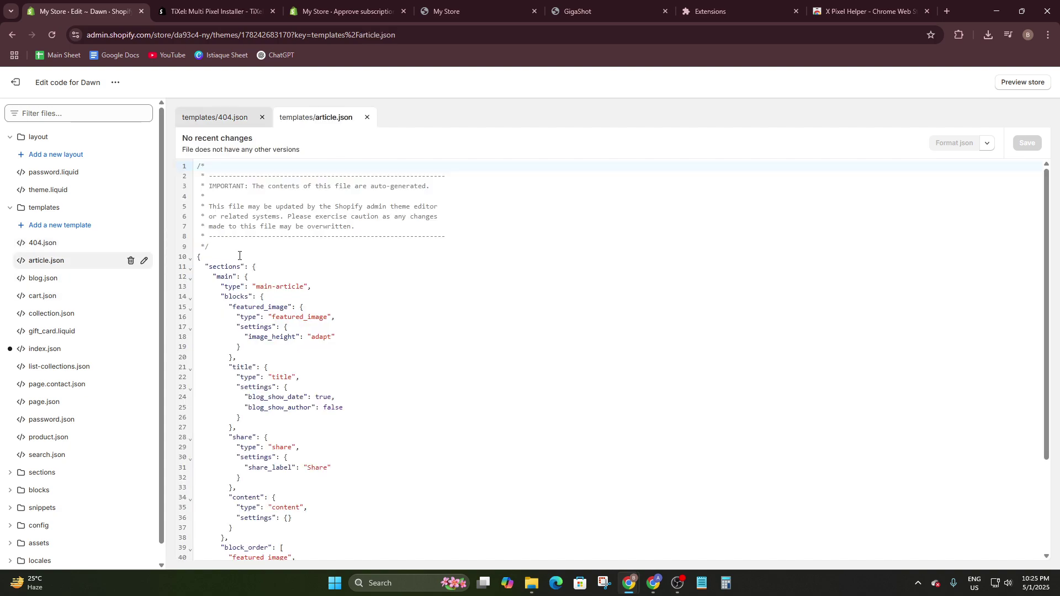
{"action": "scroll", "coordinate": [276, 276], "scroll_direction": "down", "scroll_amount": 3}
{"action": "scroll", "coordinate": [276, 276], "scroll_direction": "up", "scroll_amount": 3}
{"action": "scroll", "coordinate": [285, 288], "scroll_direction": "down", "scroll_amount": 3}
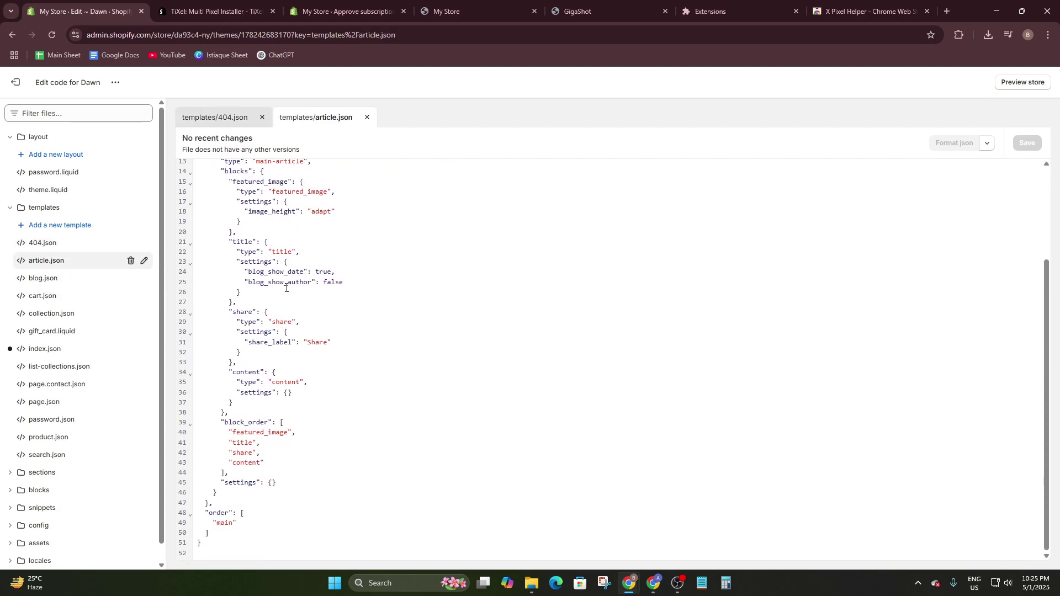
{"action": "left_click", "coordinate": [81, 278]}
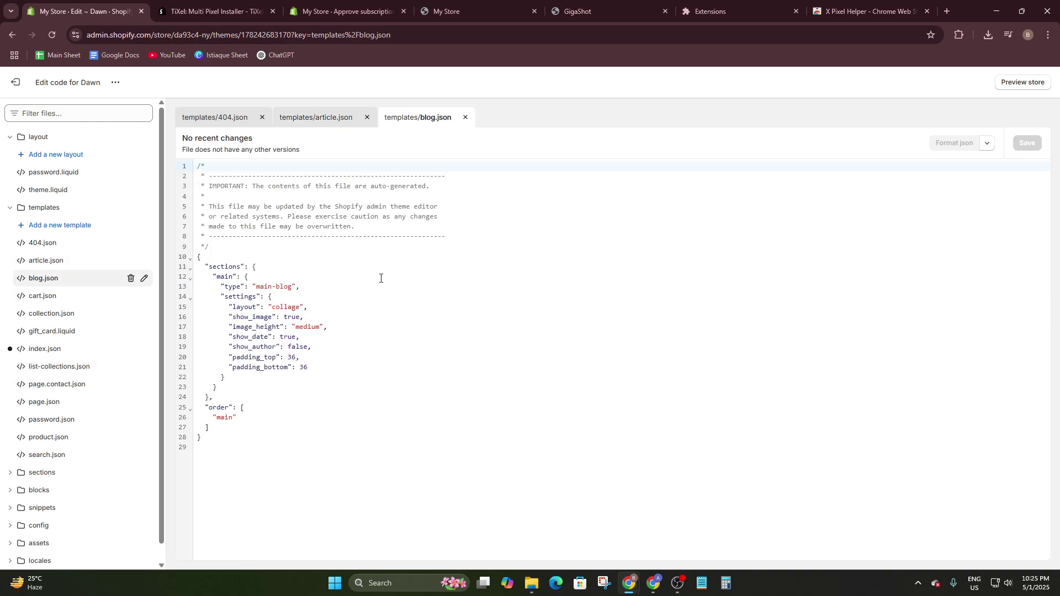
{"action": "left_click", "coordinate": [60, 437]}
{"action": "scroll", "coordinate": [353, 312], "scroll_direction": "down", "scroll_amount": 12}
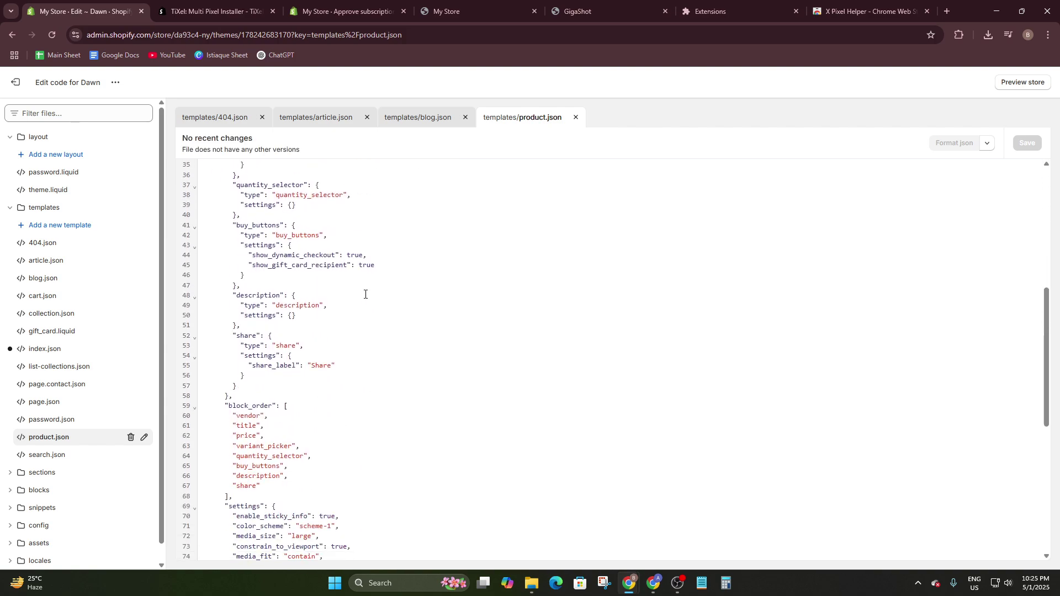
{"action": "scroll", "coordinate": [231, 504], "scroll_direction": "up", "scroll_amount": 12}
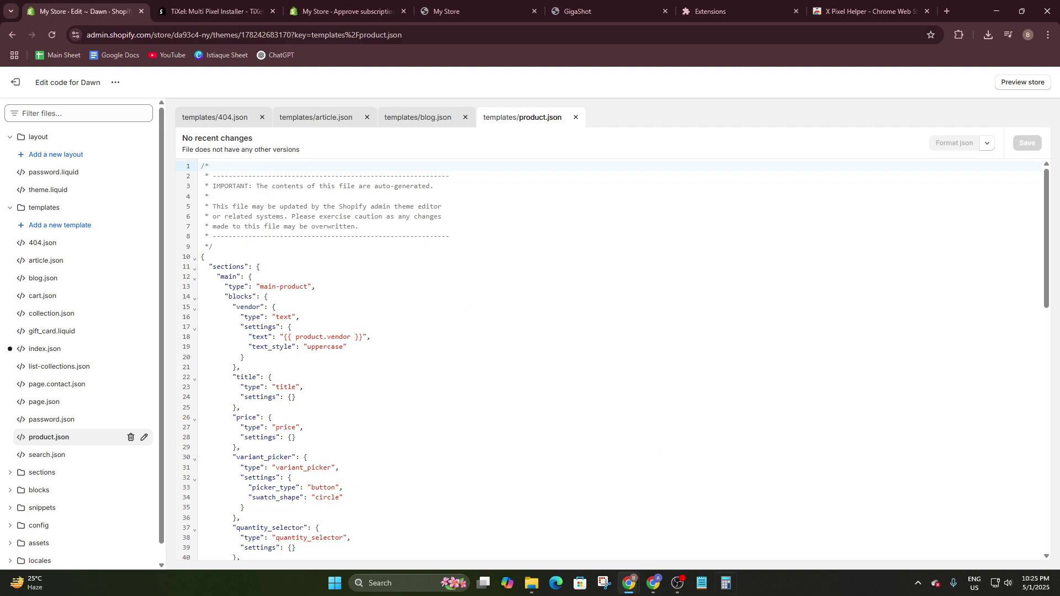
{"action": "left_click", "coordinate": [653, 583]}
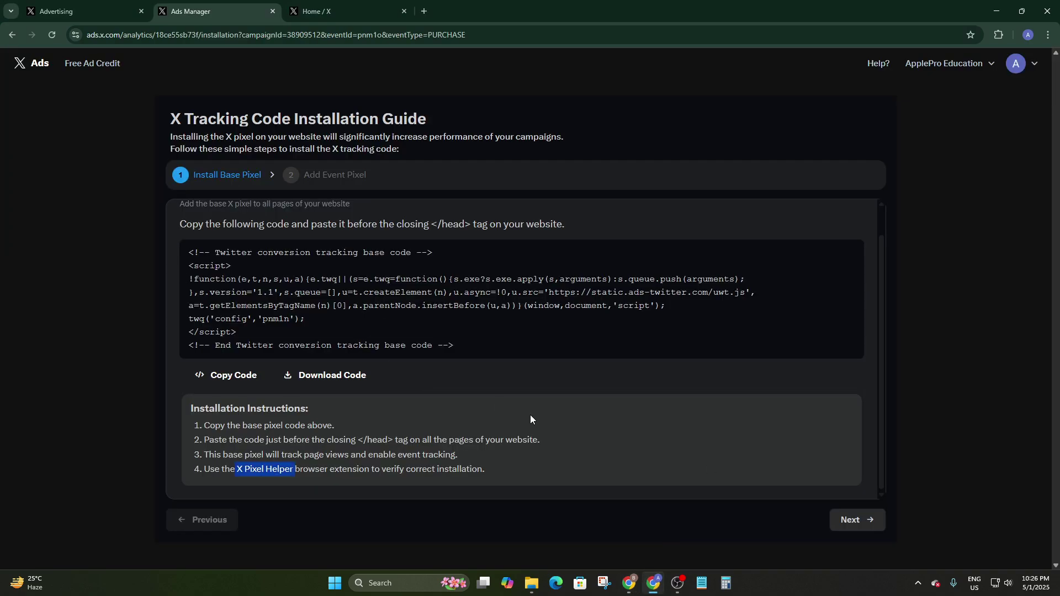